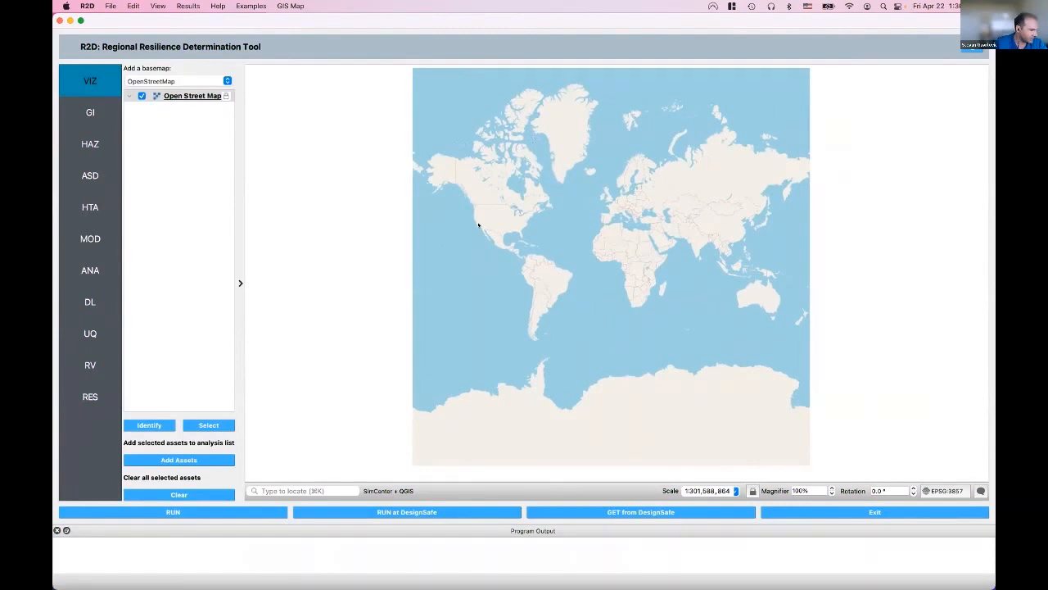
- Add a Google Satellite basemap over Southern California and hide its layer so the Open Street Map layer shows
scroll(478, 225, up, 5)
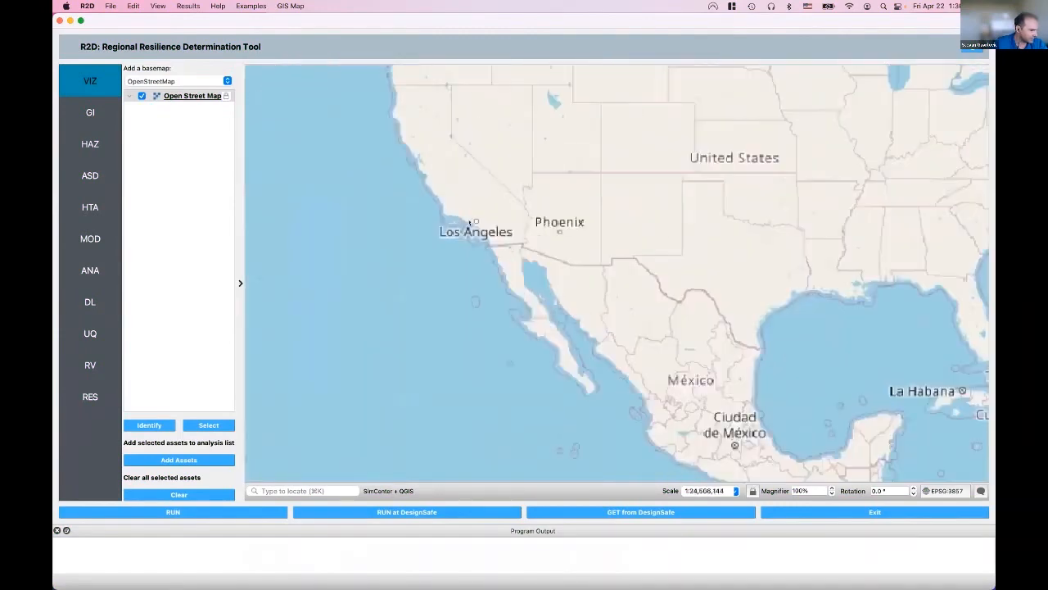
scroll(470, 223, up, 6)
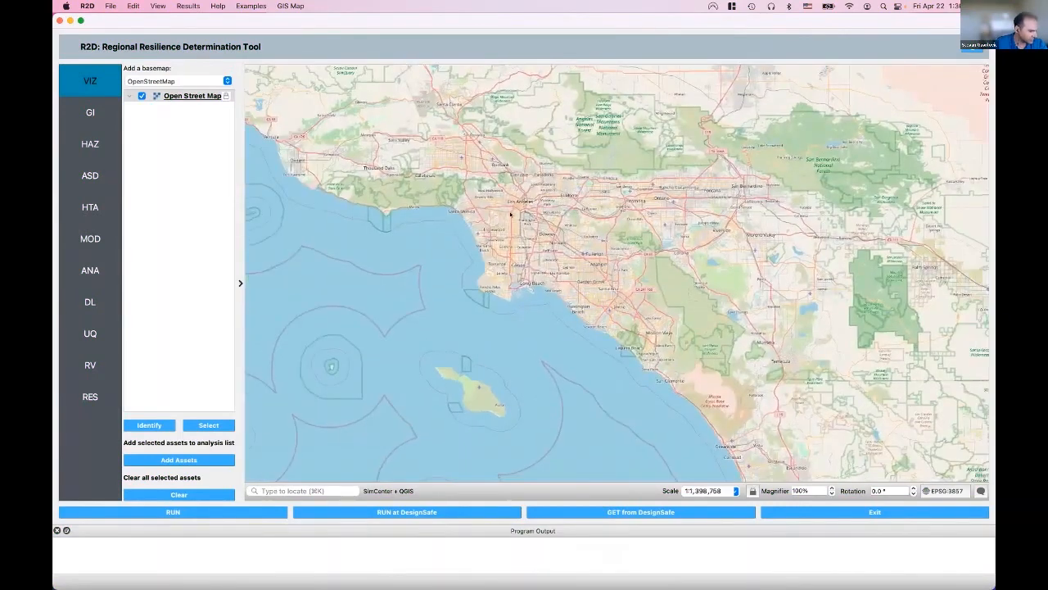
scroll(511, 214, down, 1)
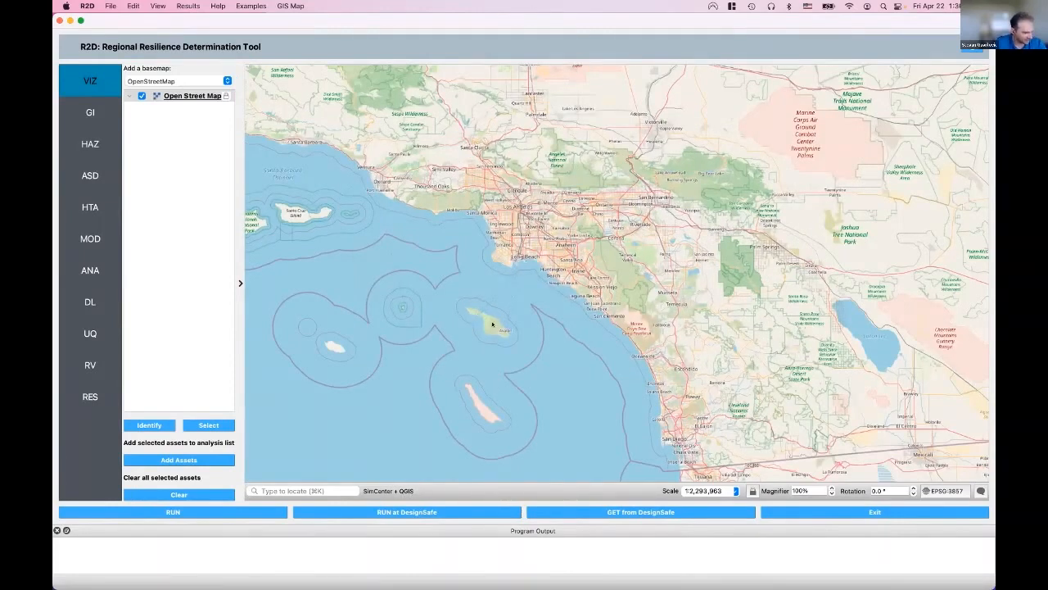
drag(525, 257, 483, 328)
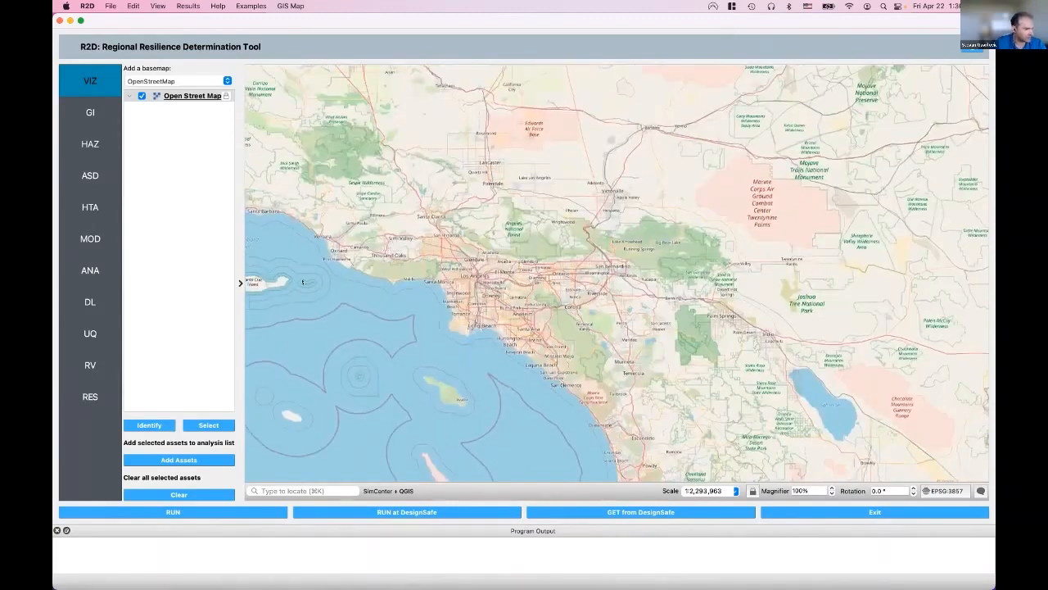
drag(520, 262, 498, 231)
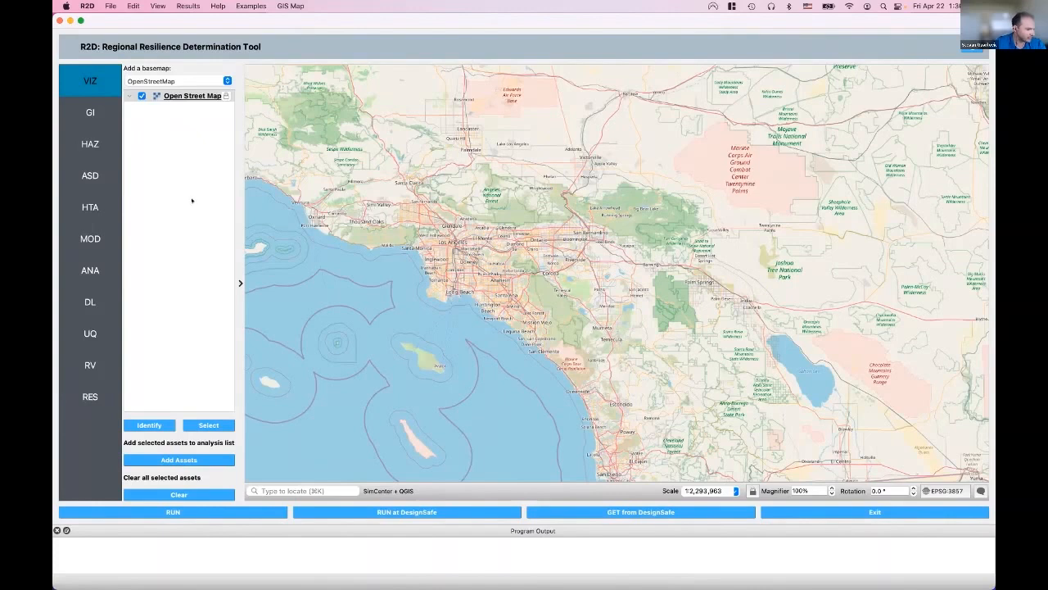
click(227, 80)
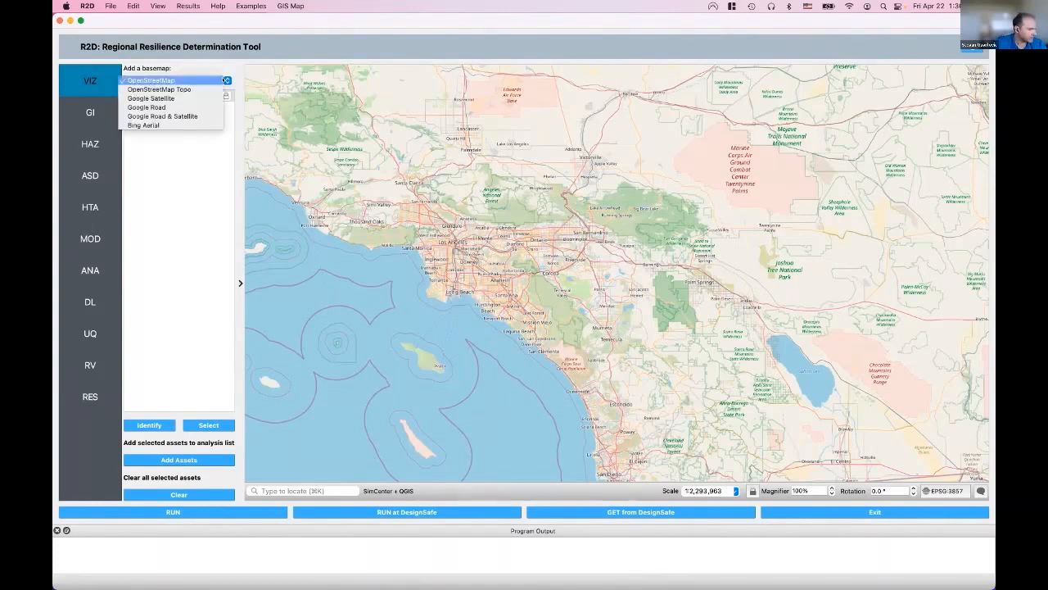
click(200, 96)
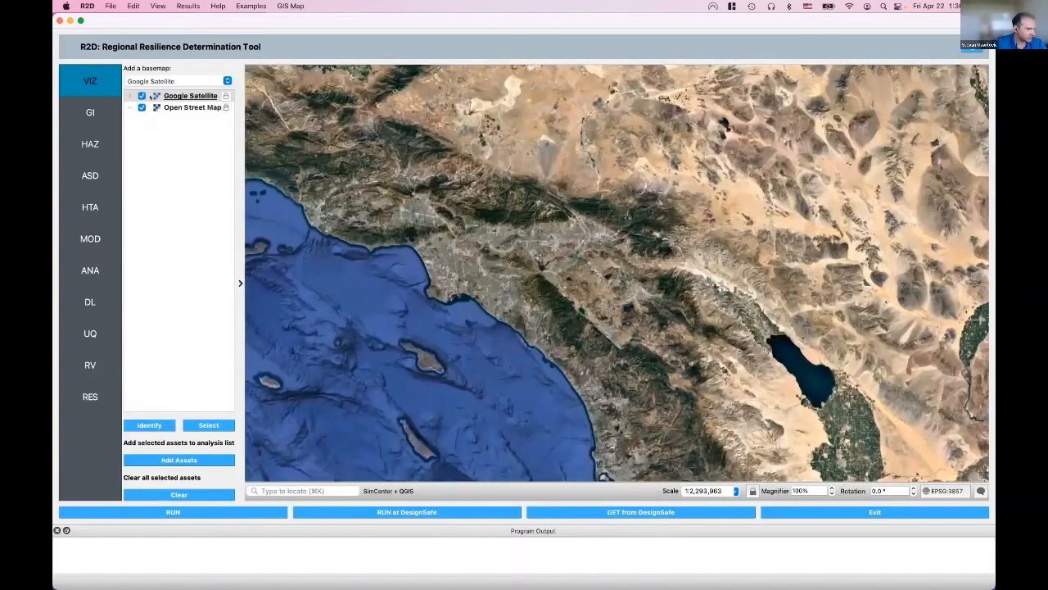
click(142, 96)
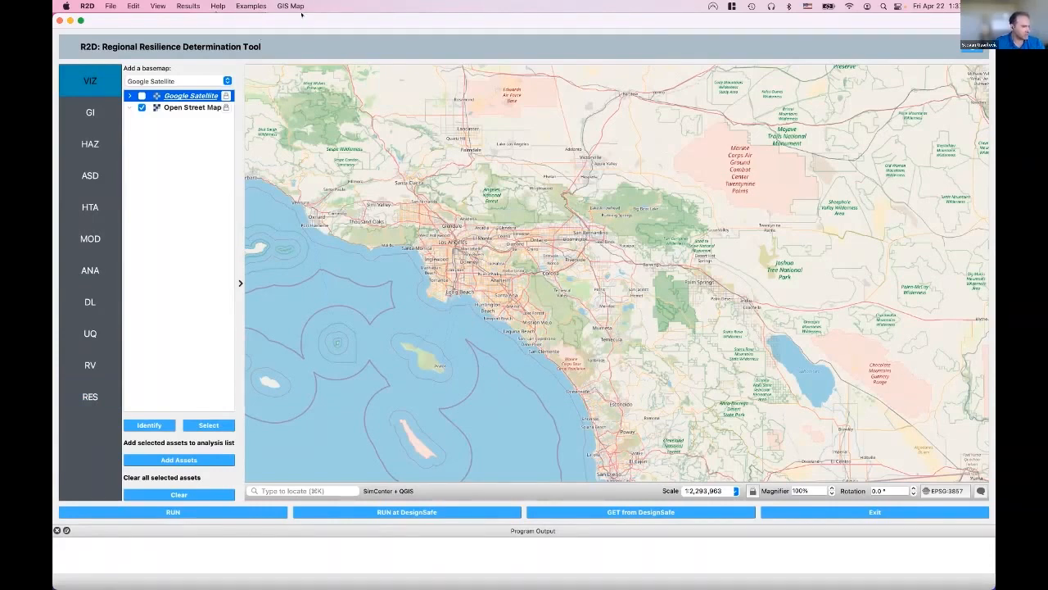
- Review the full list of available examples in the example manager and close it without changes
click(290, 6)
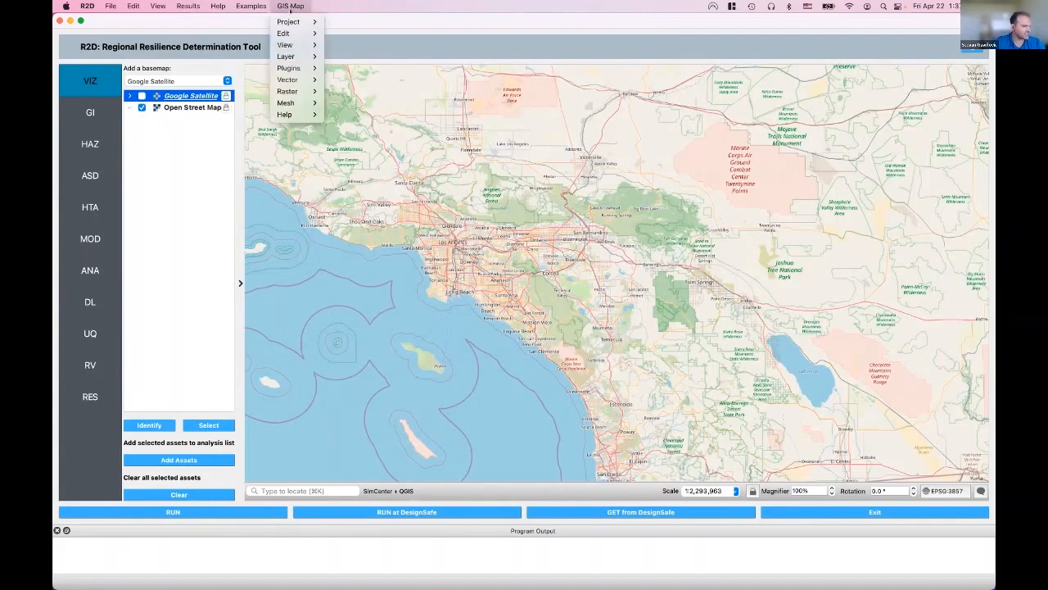
mouse_move(290, 22)
mouse_move(251, 6)
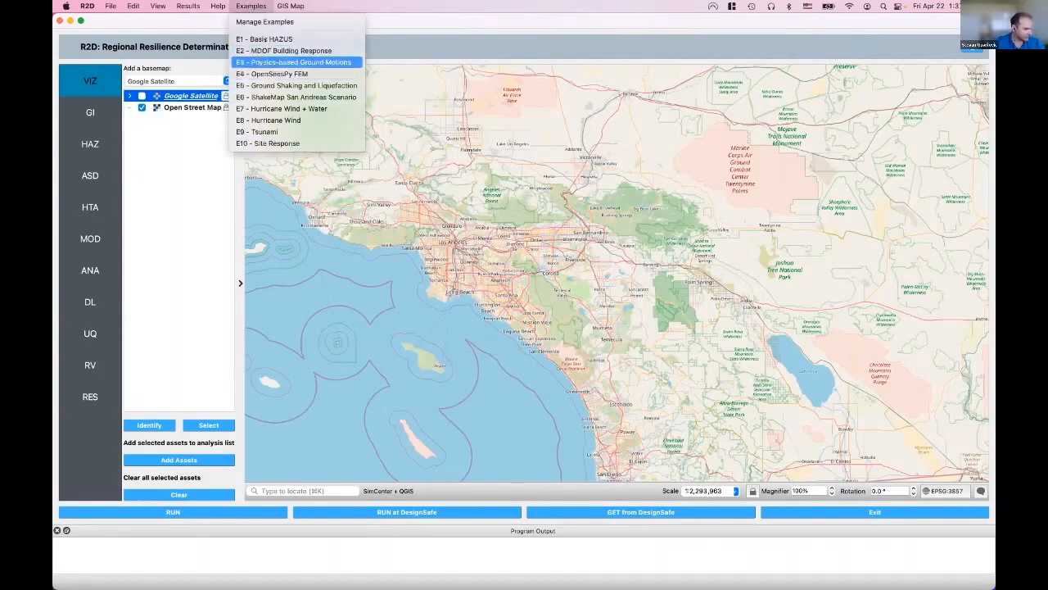
click(276, 22)
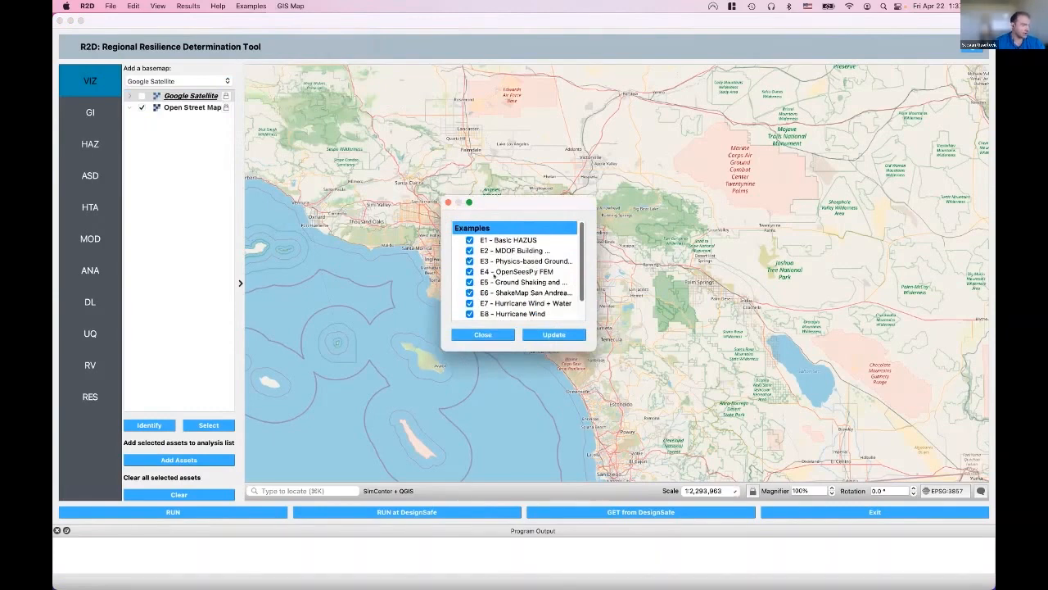
drag(587, 344, 737, 397)
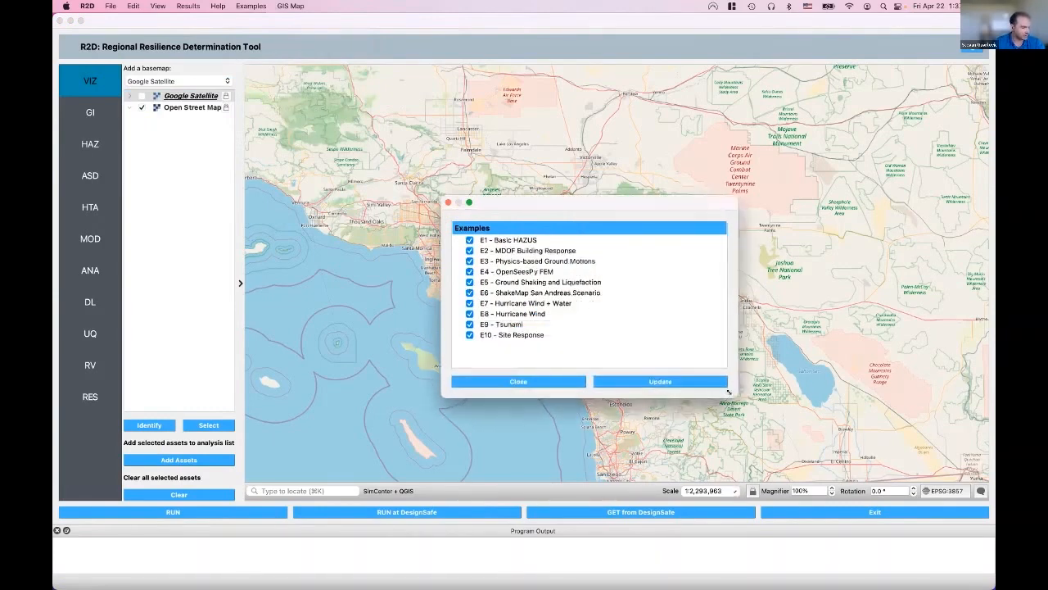
drag(584, 207, 513, 169)
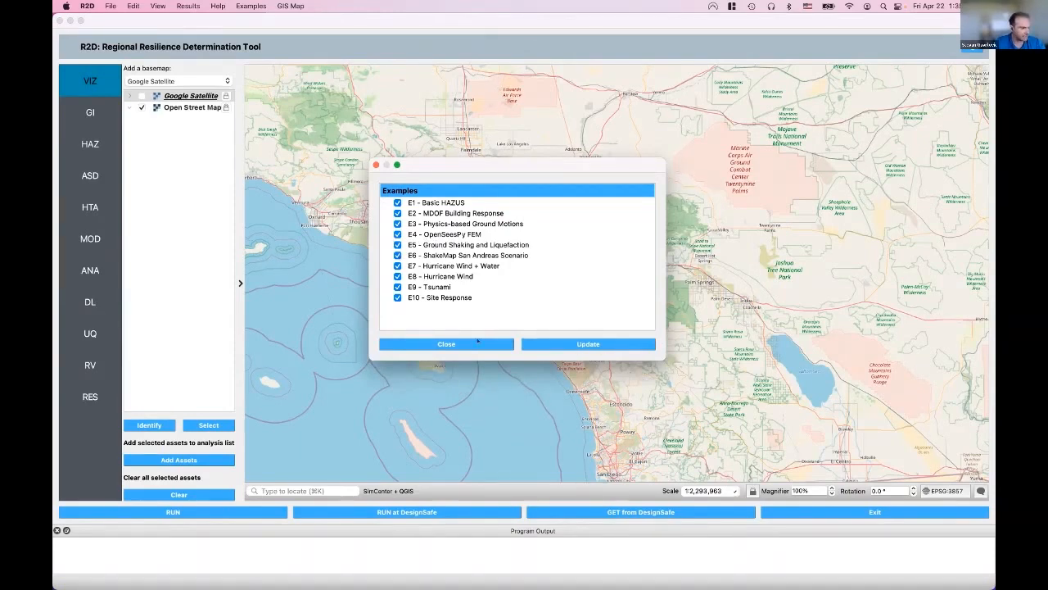
click(478, 343)
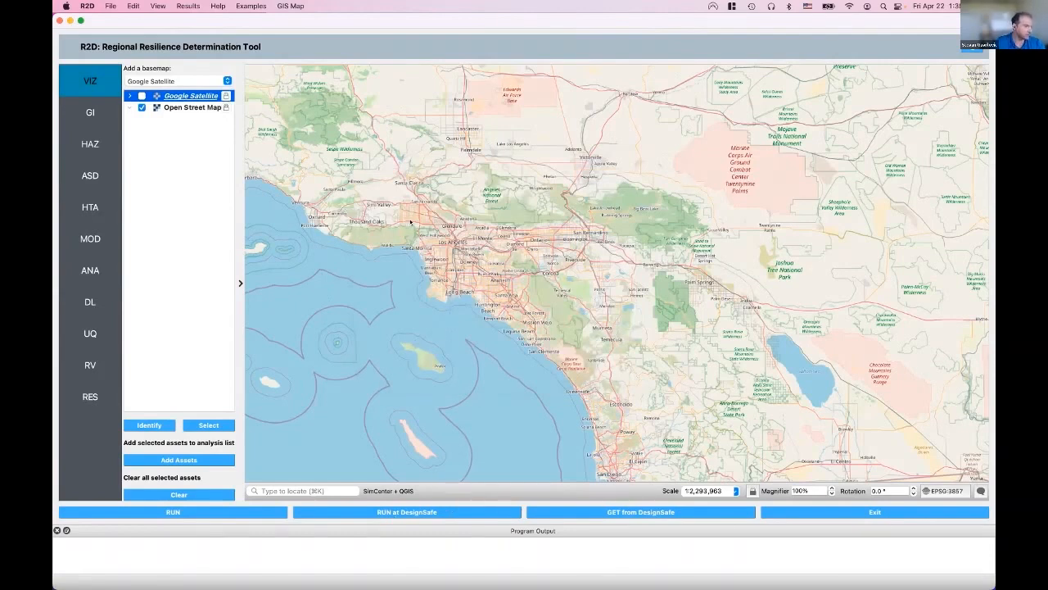
- Load the example E5 - Ground Shaking and Liquefaction and examine its building inventory on the map
click(248, 5)
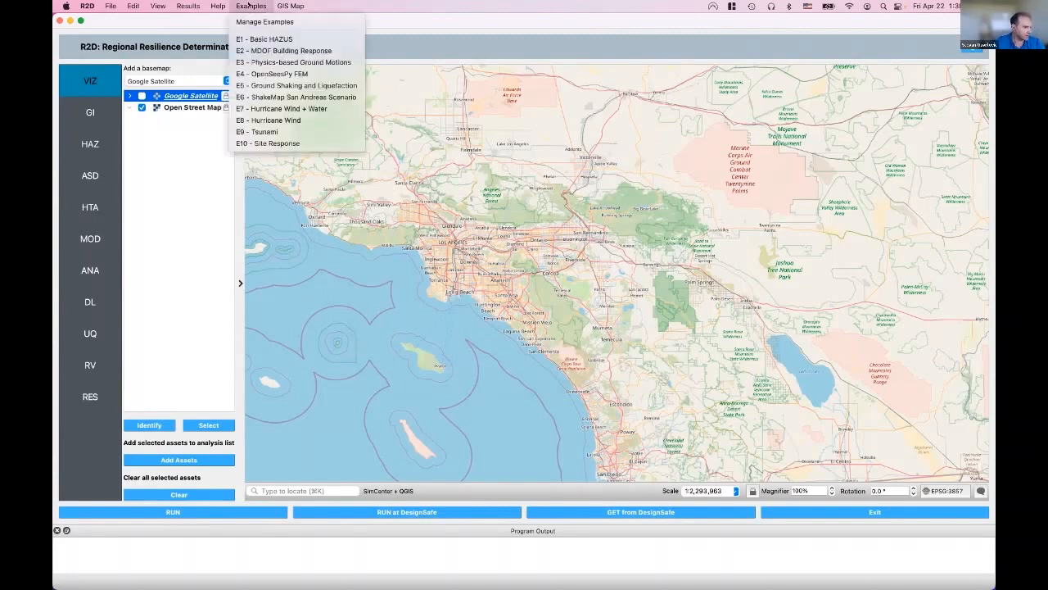
click(284, 85)
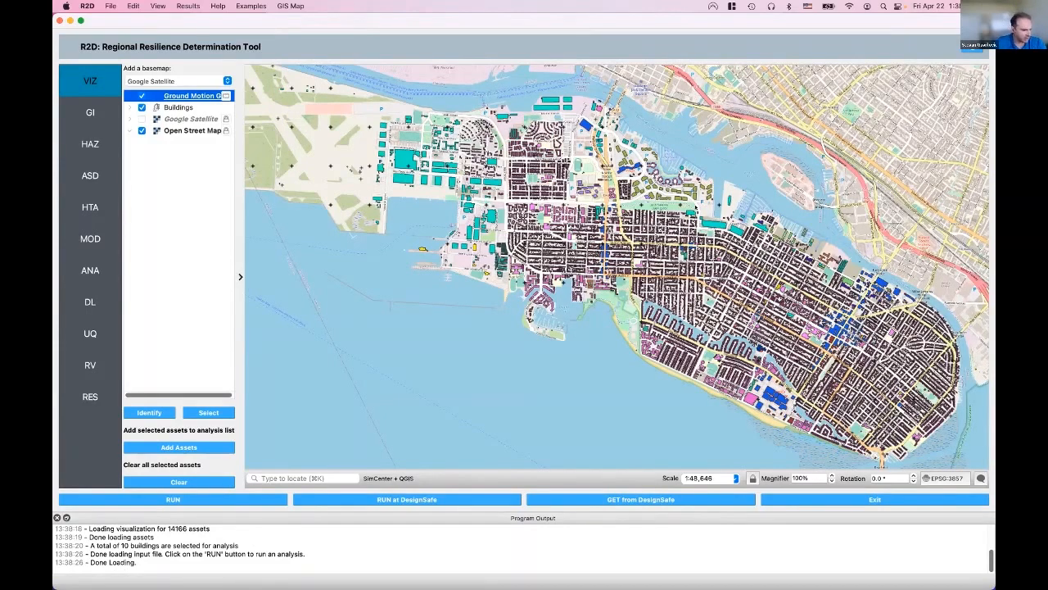
scroll(630, 233, down, 5)
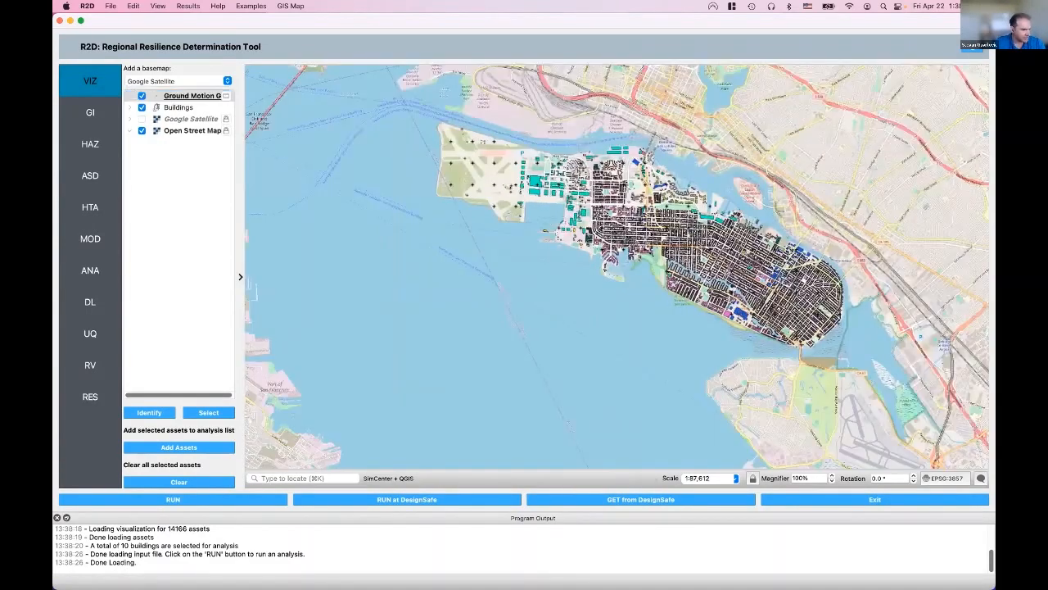
scroll(630, 233, down, 8)
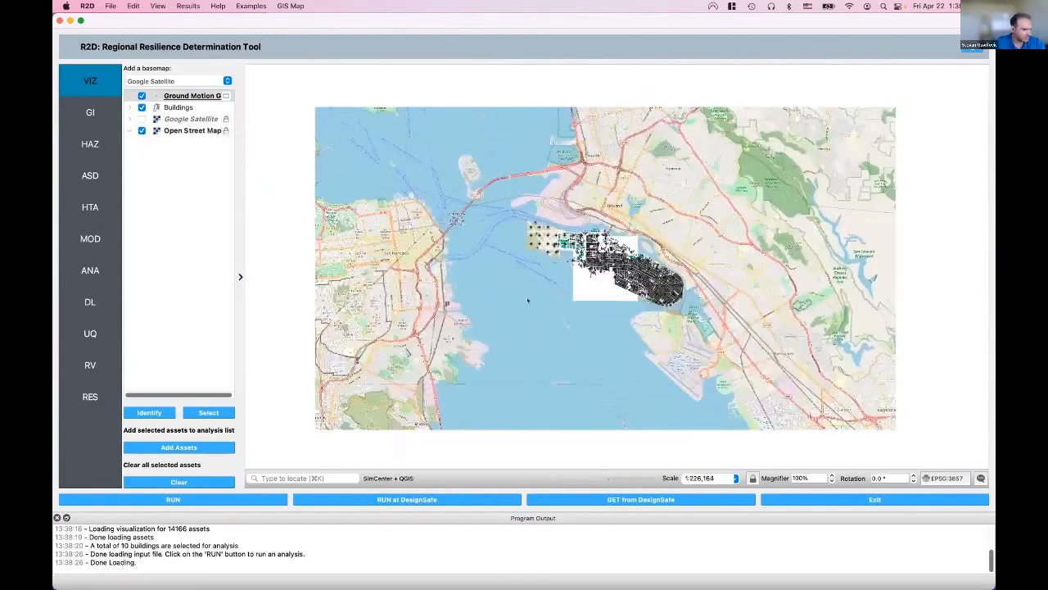
scroll(502, 222, up, 3)
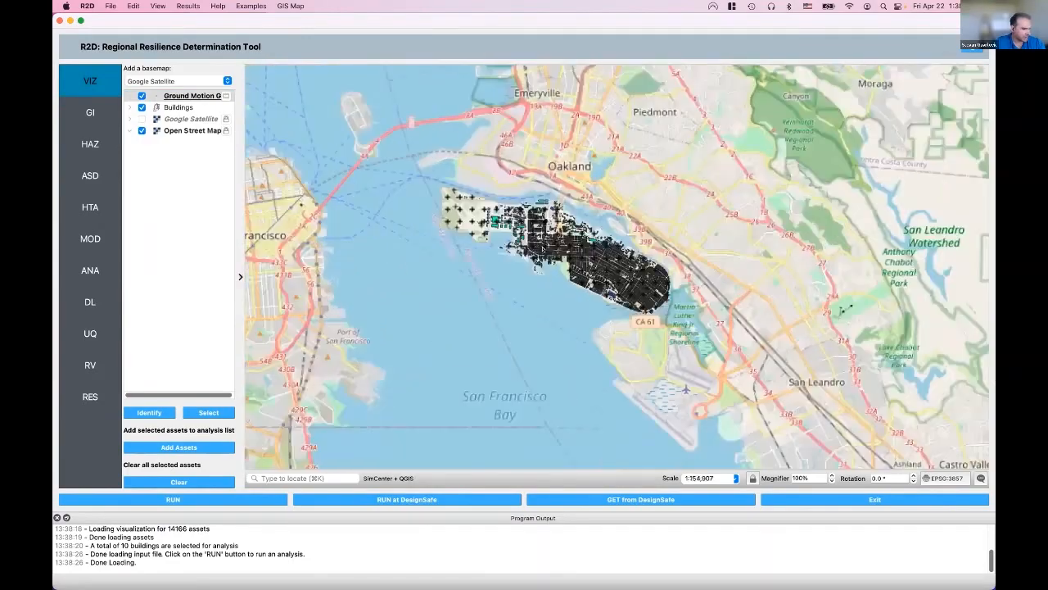
scroll(543, 246, up, 12)
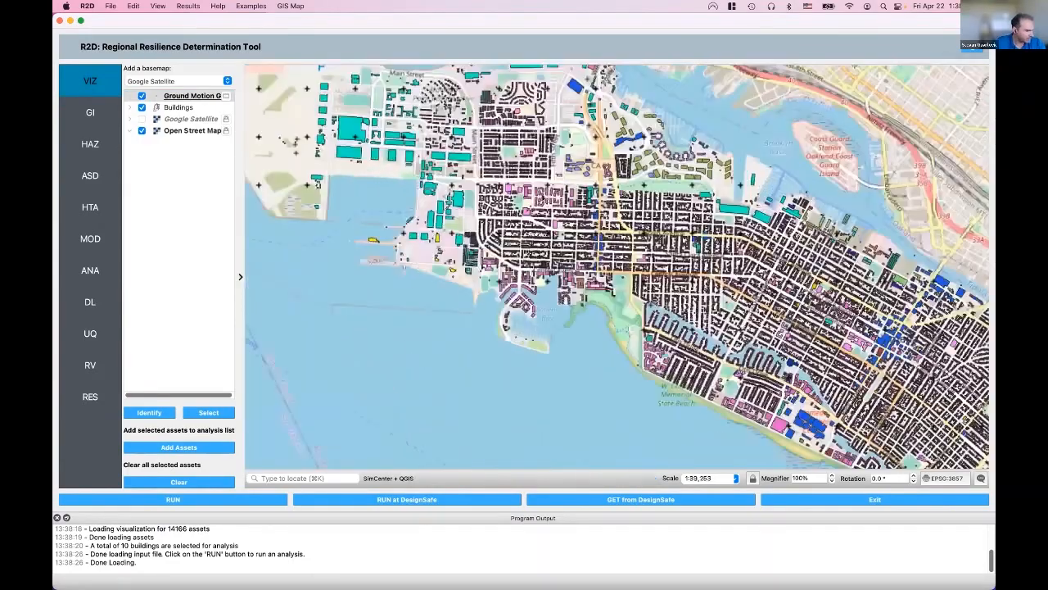
drag(543, 211, 449, 185)
scroll(564, 214, up, 3)
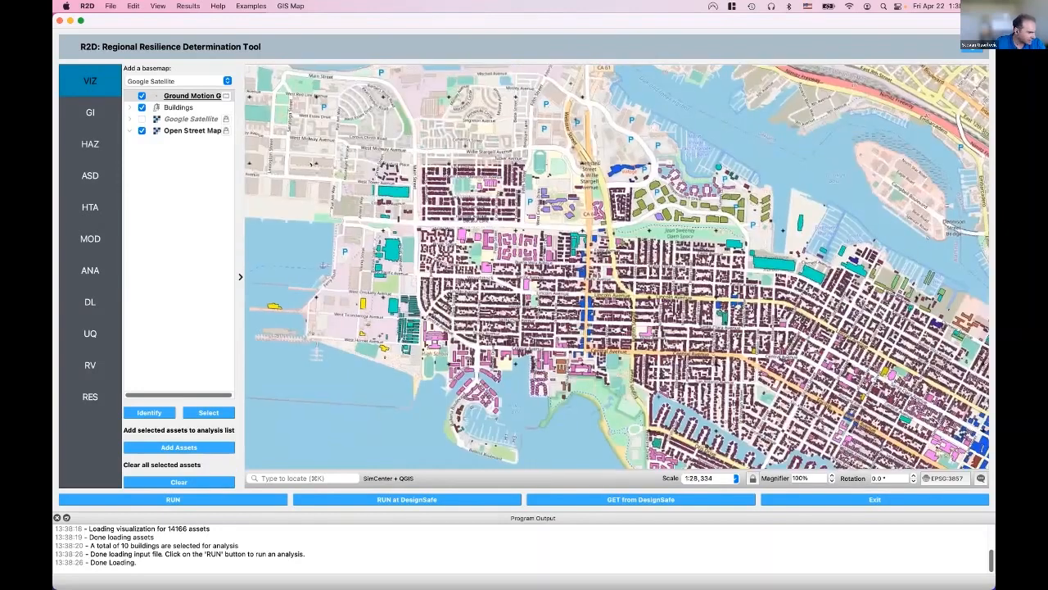
- Inspect the ground motion grid points with the Open Street Map and Buildings layers hidden, and show both layers again
click(142, 130)
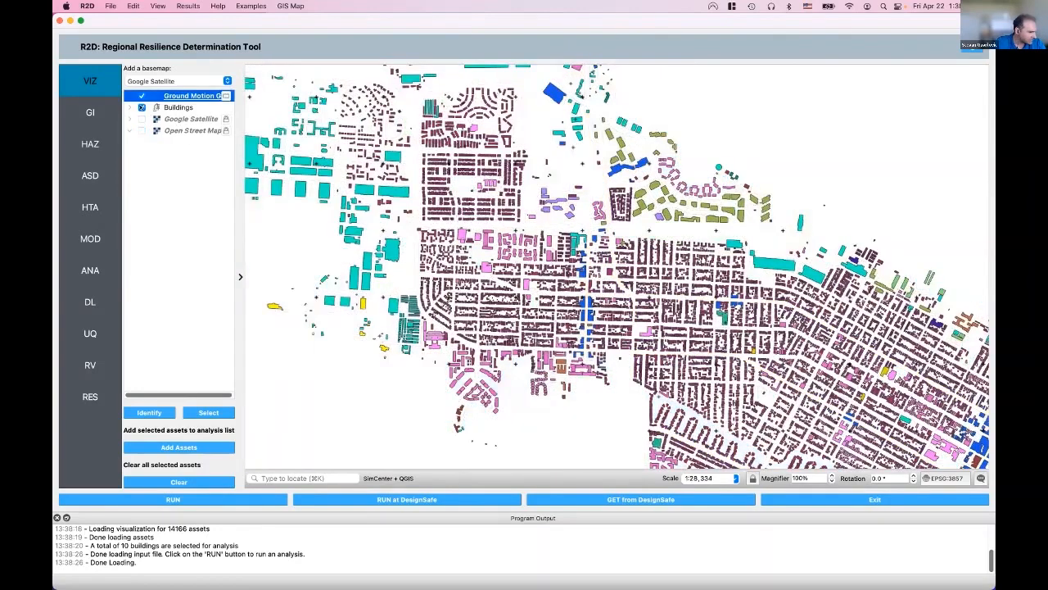
click(142, 107)
scroll(573, 162, down, 5)
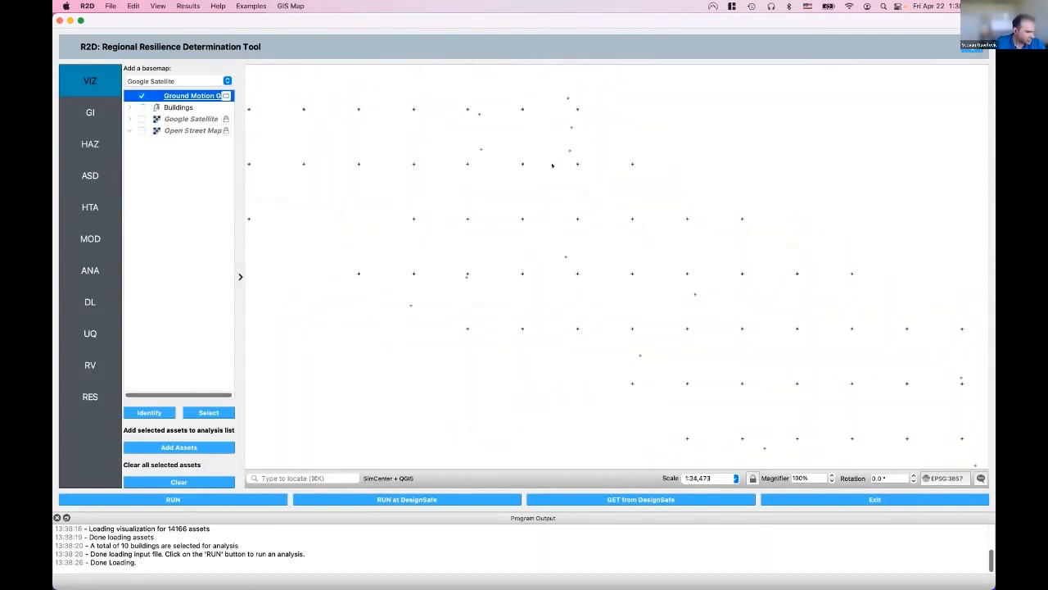
scroll(553, 166, up, 6)
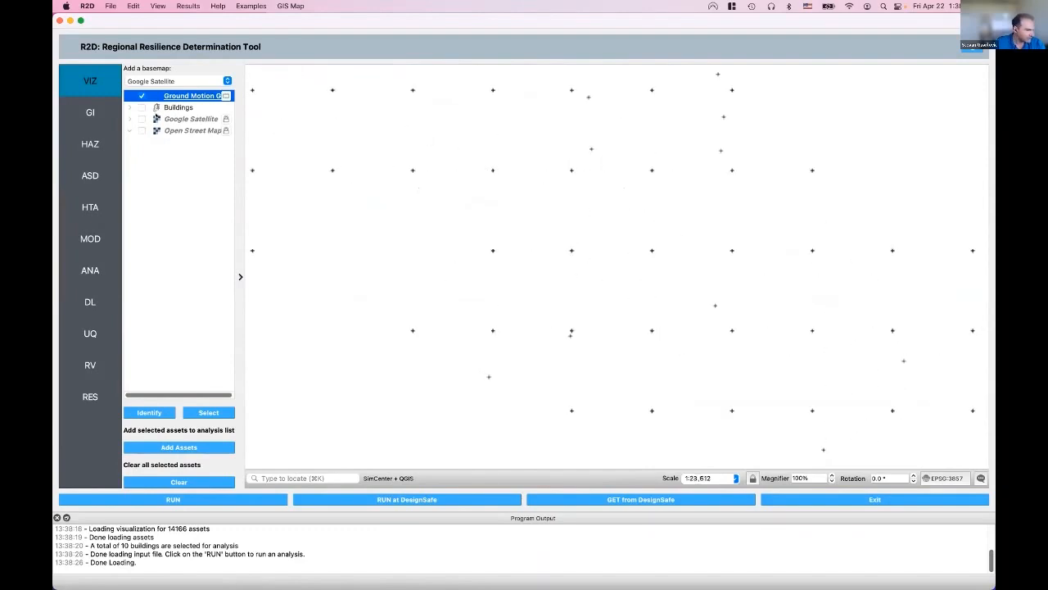
click(142, 107)
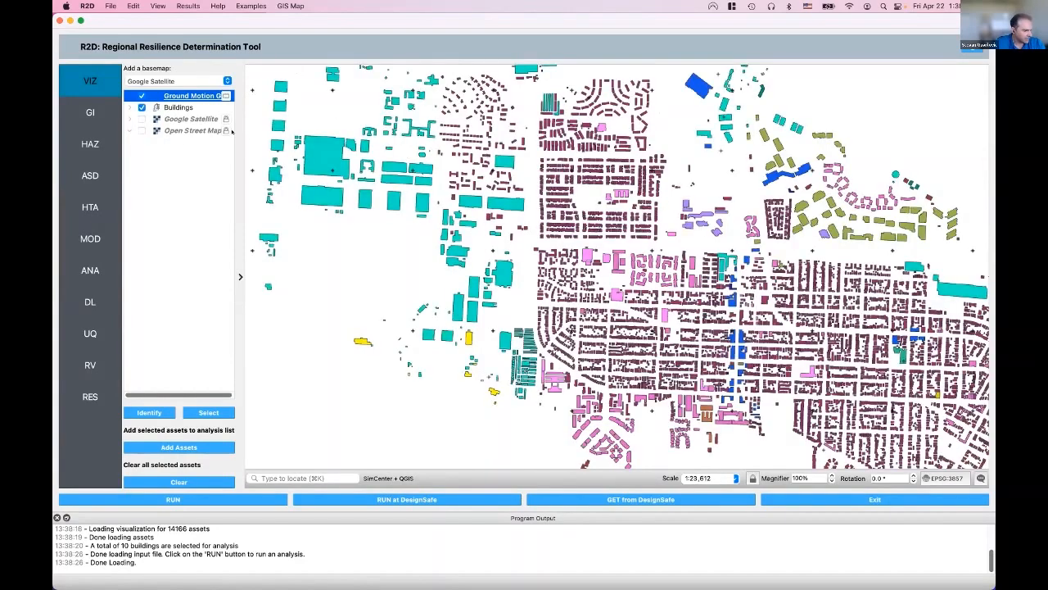
click(132, 126)
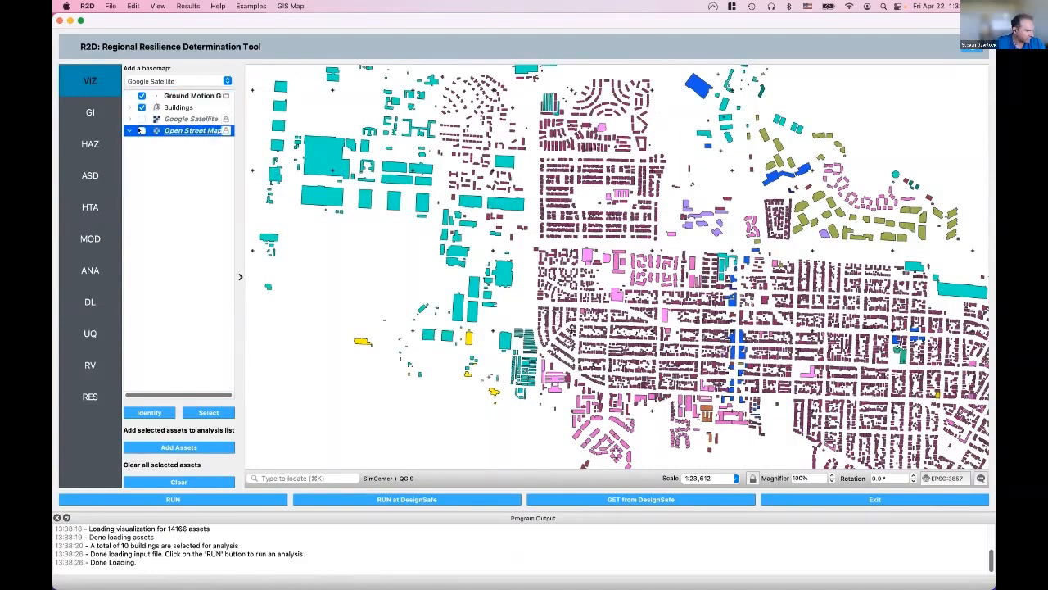
click(142, 130)
- Expand the Buildings layer group, widen the layer list, and make the Selected Buildings layer active
click(129, 107)
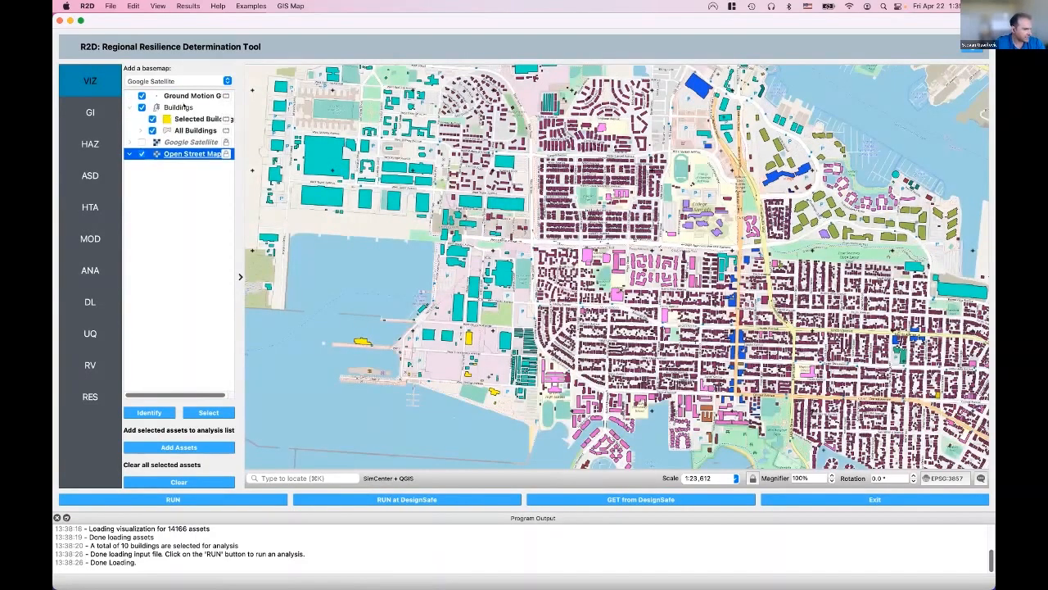
drag(240, 276, 279, 277)
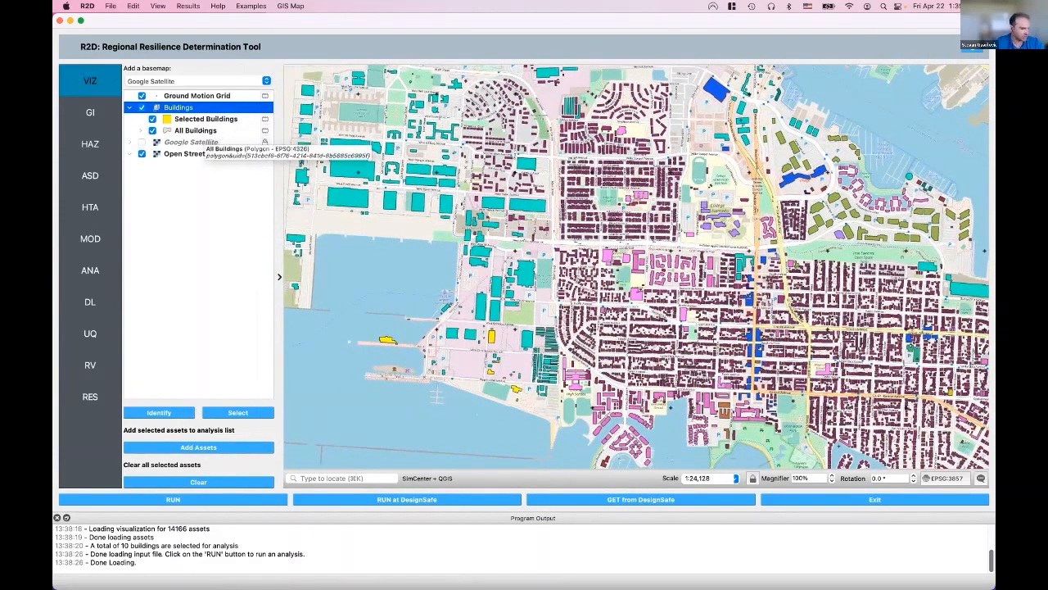
click(197, 118)
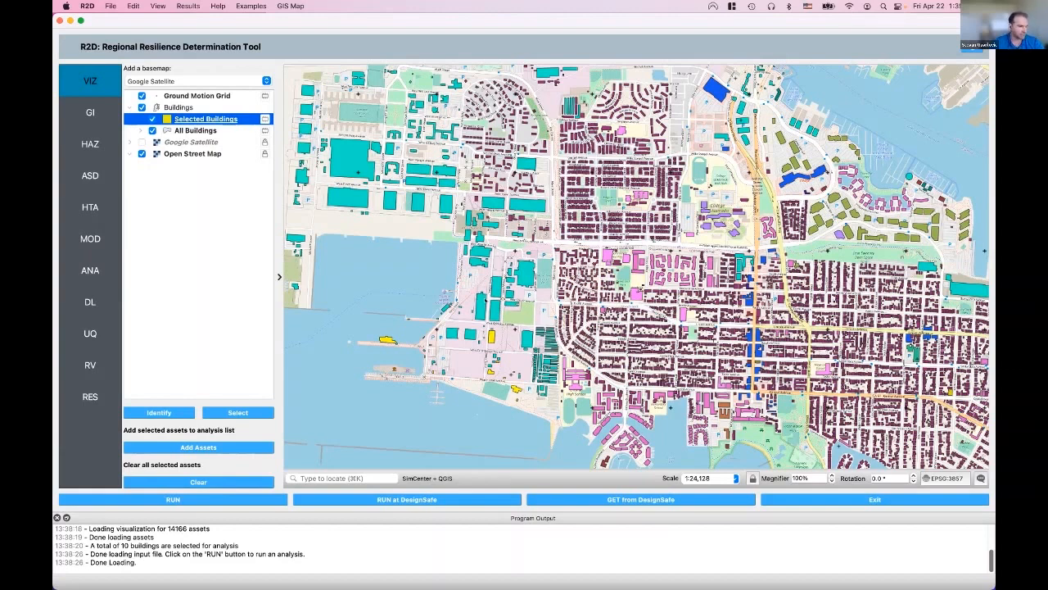
- Select the All Buildings features around Ballena Boulevard, from Encinal High School to Paden Elementary School, and add them to the analysis list
scroll(639, 366, down, 5)
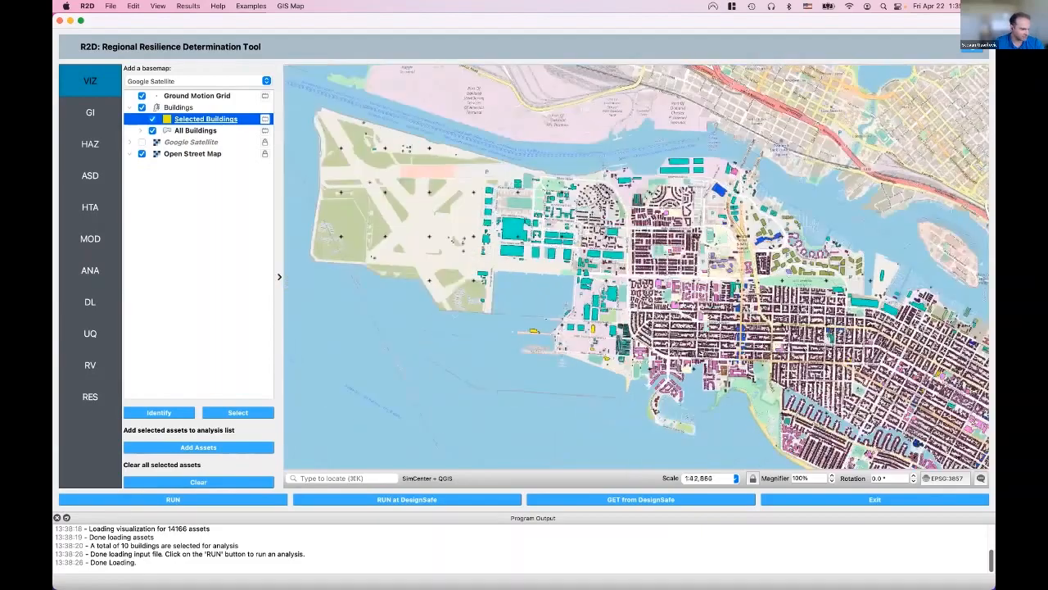
scroll(655, 293, up, 2)
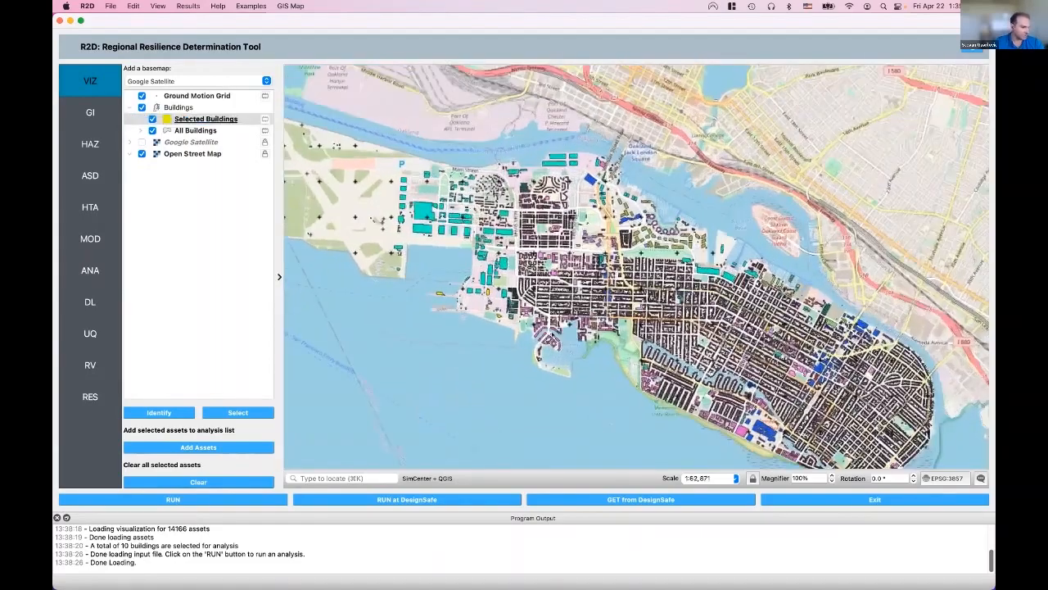
scroll(528, 315, up, 10)
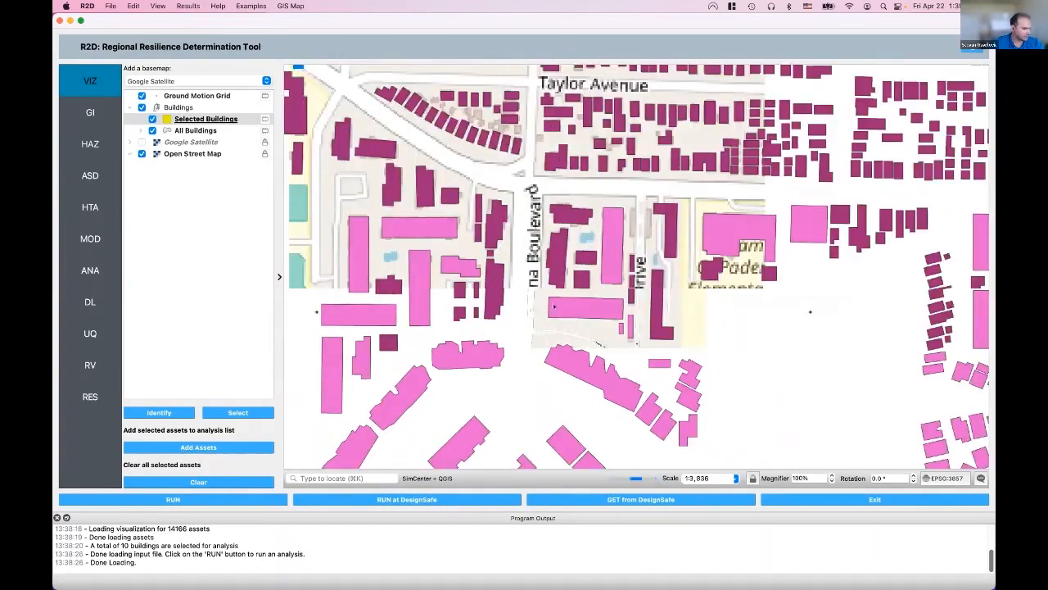
scroll(475, 272, down, 1)
drag(539, 267, 523, 234)
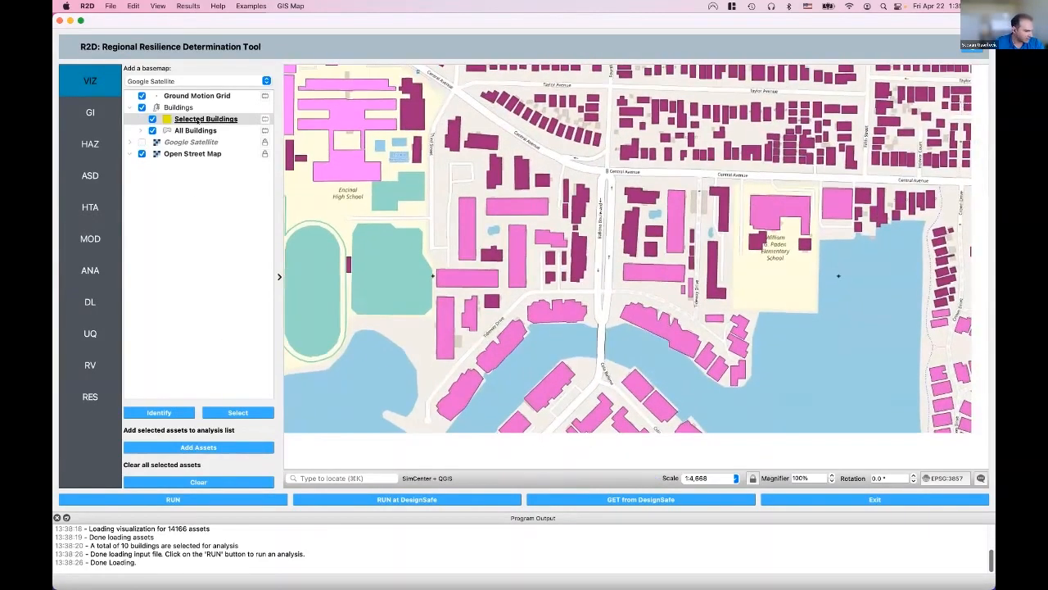
click(197, 130)
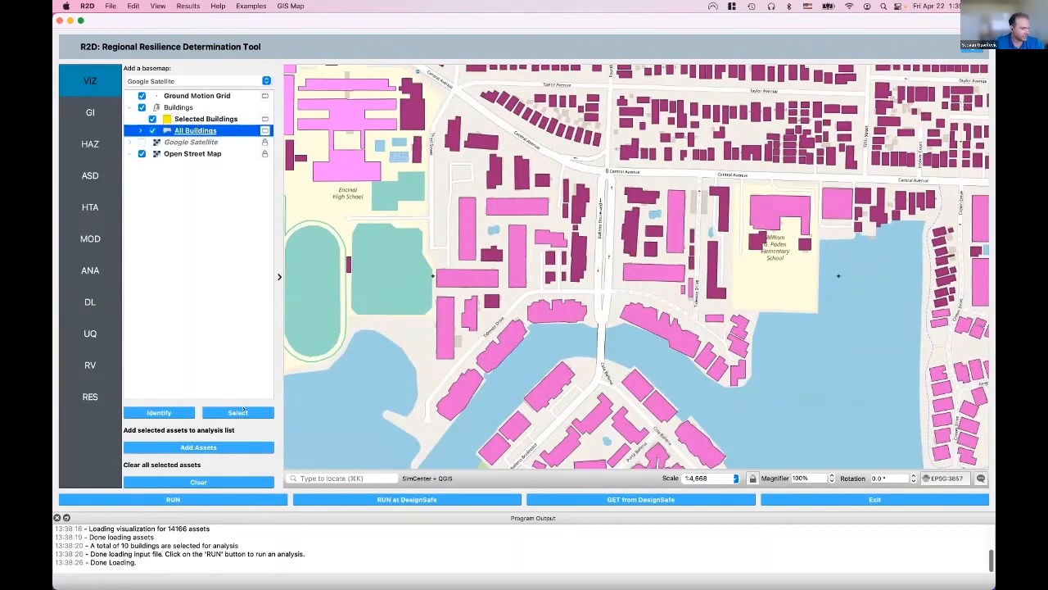
scroll(434, 267, down, 4)
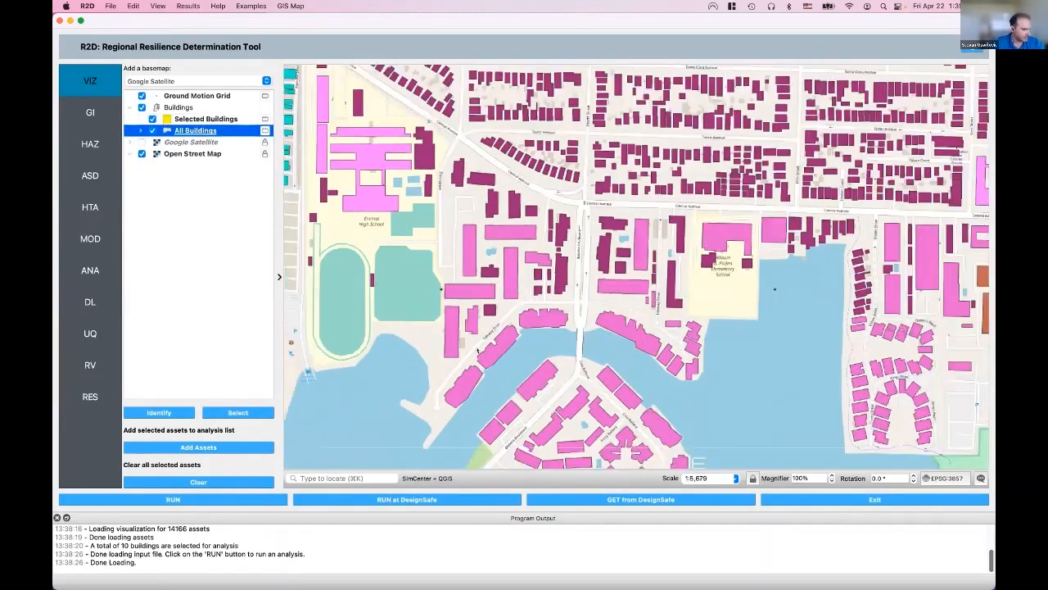
scroll(436, 262, down, 1)
drag(436, 260, 609, 442)
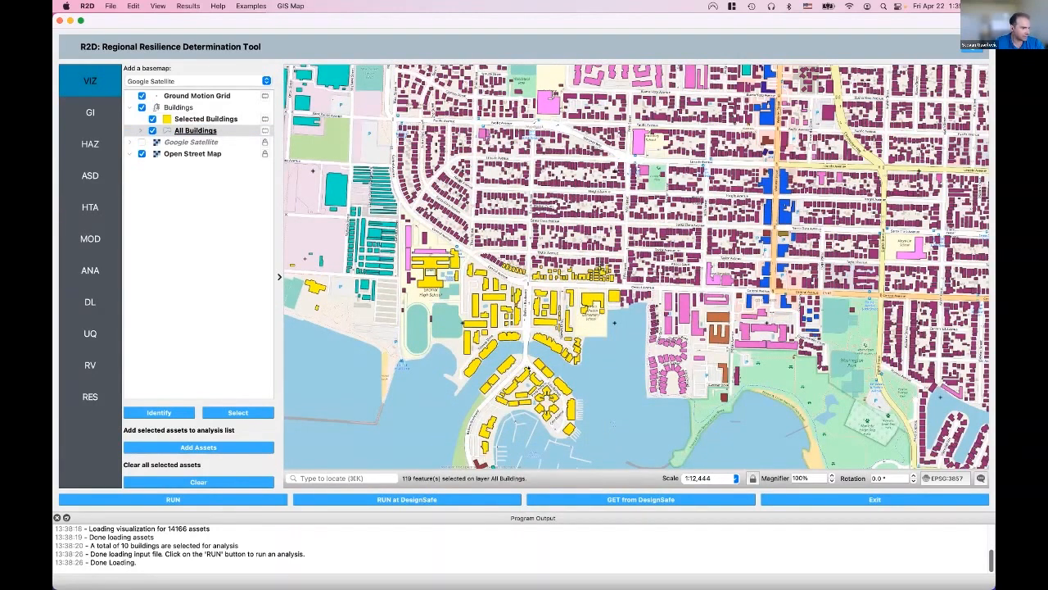
click(217, 448)
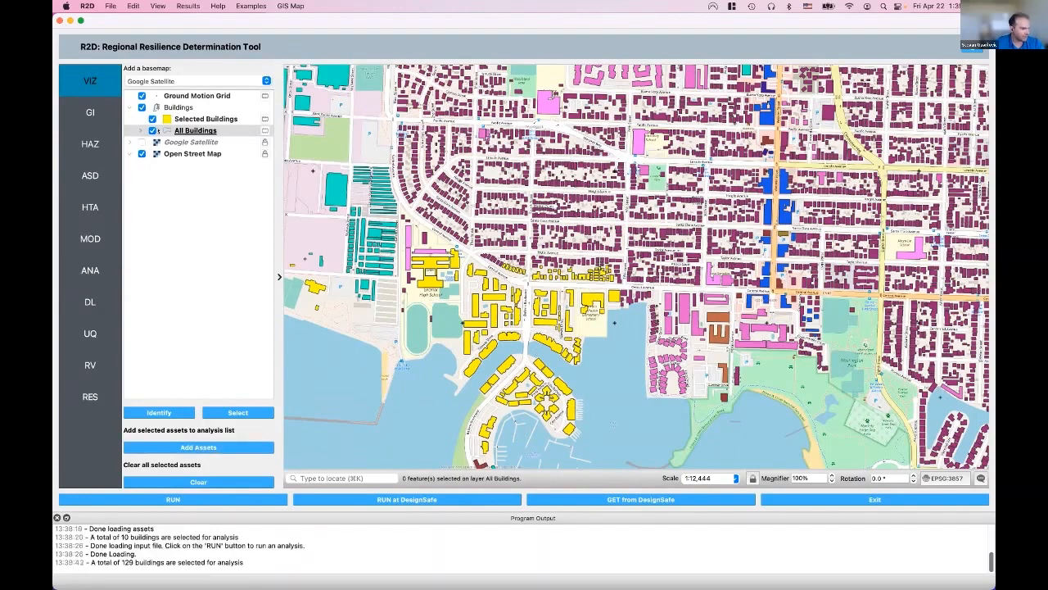
- Hide the All Buildings layer and examine the selected buildings against the Open Street Map basemap
click(152, 131)
scroll(377, 215, down, 3)
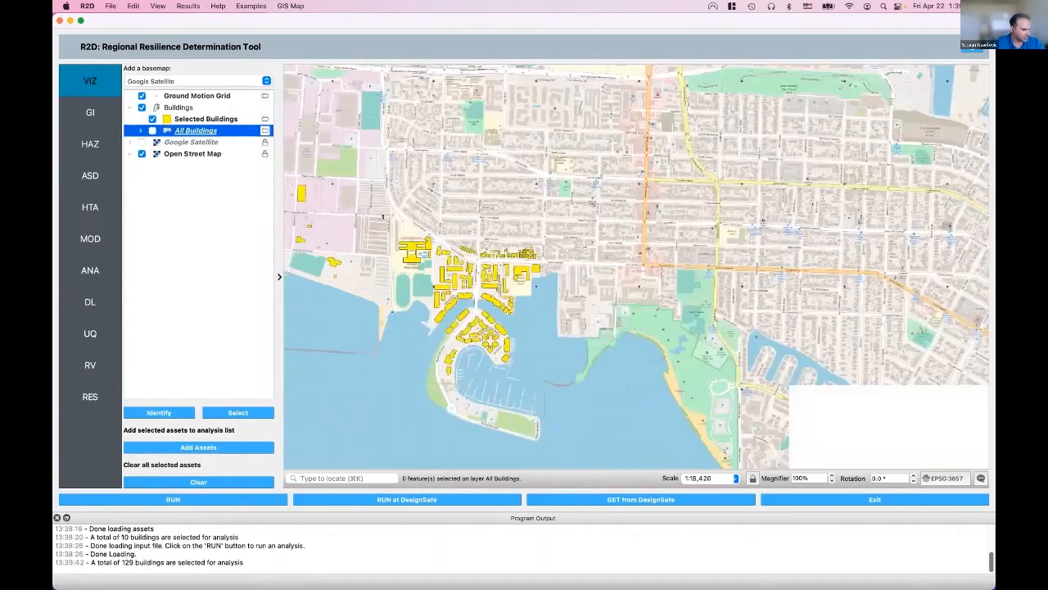
drag(422, 215, 564, 241)
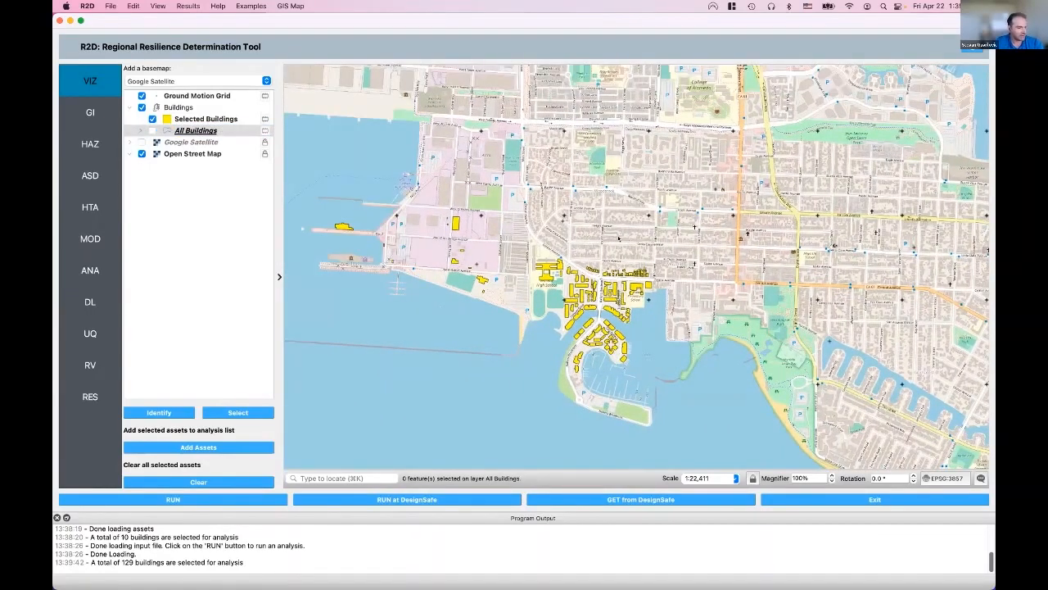
scroll(619, 240, up, 1)
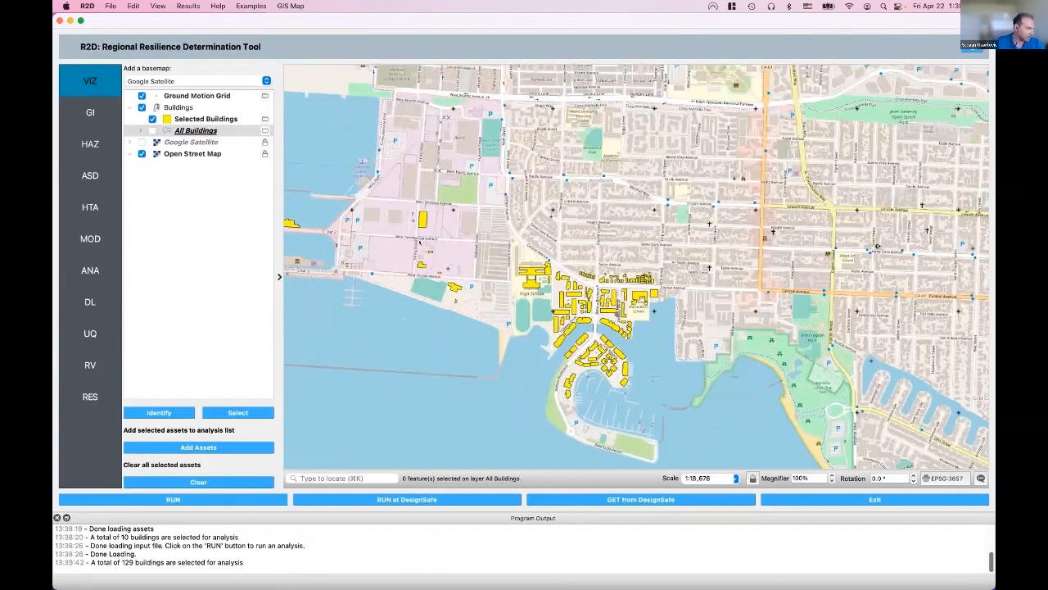
scroll(576, 249, up, 2)
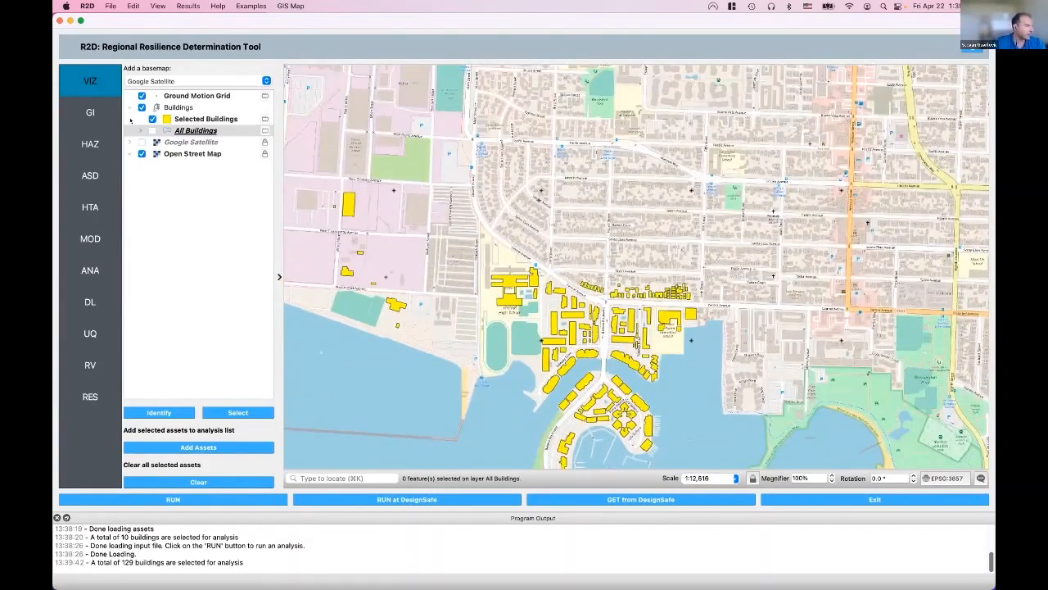
- Review the regional building inventory table and the IDs of the buildings chosen for analysis
click(81, 180)
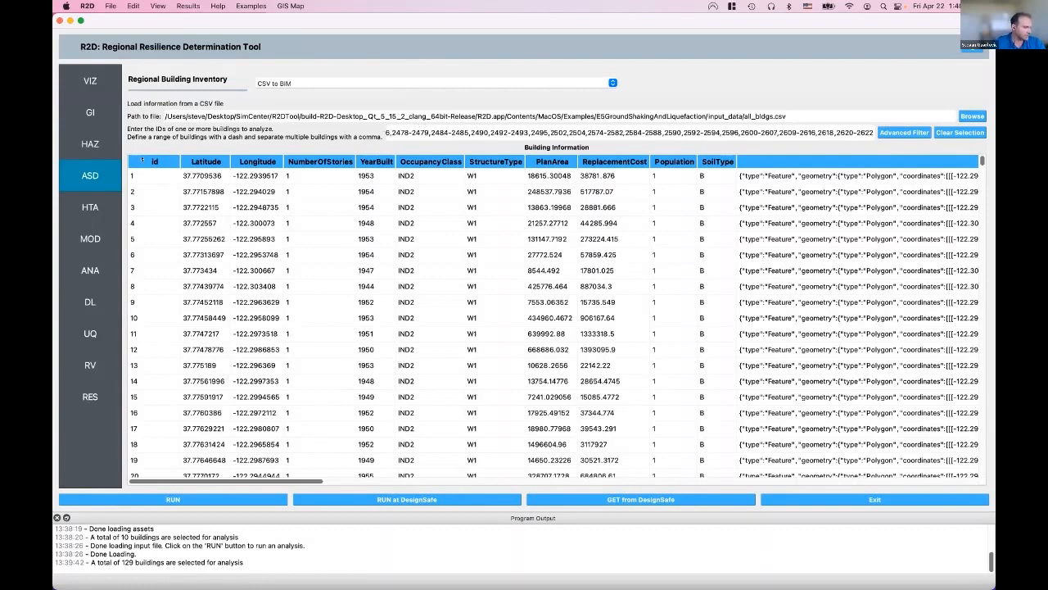
scroll(206, 208, down, 5)
scroll(207, 208, up, 5)
- Clear the building ID selection in the asset definition and check the map for selected buildings
click(960, 131)
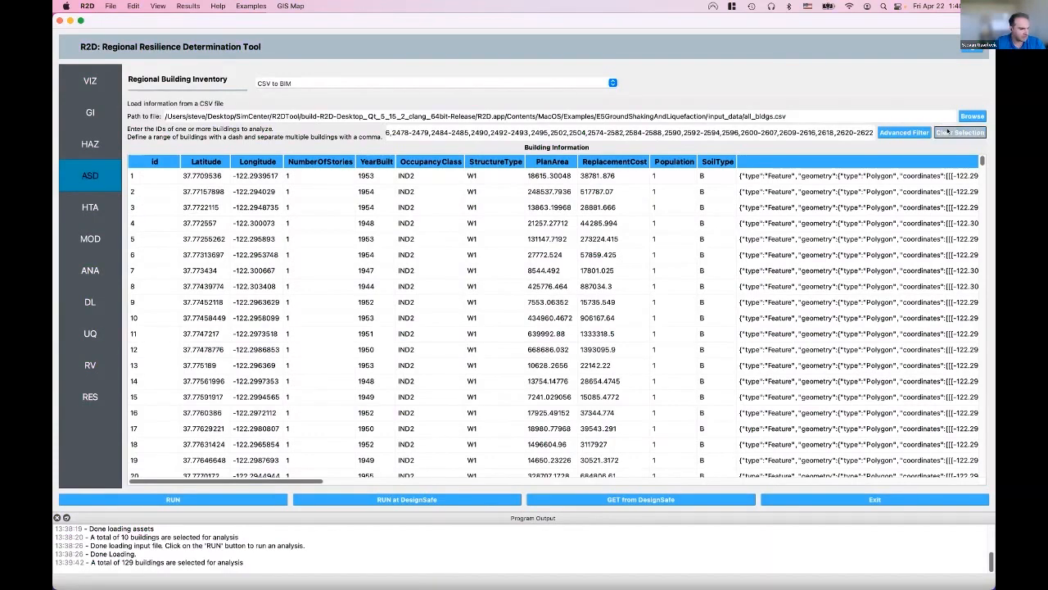
click(94, 86)
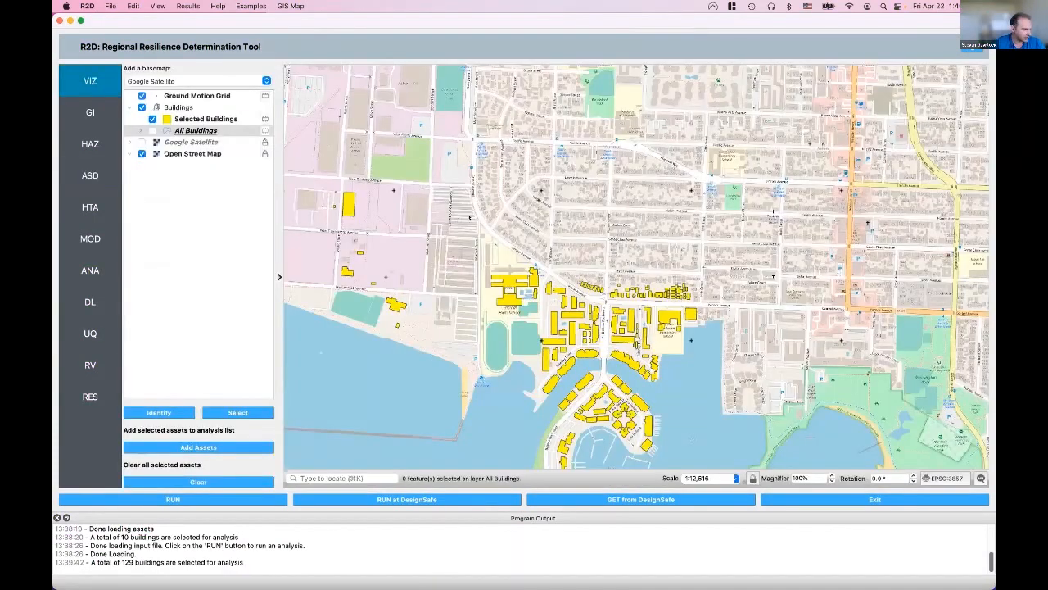
scroll(486, 222, down, 2)
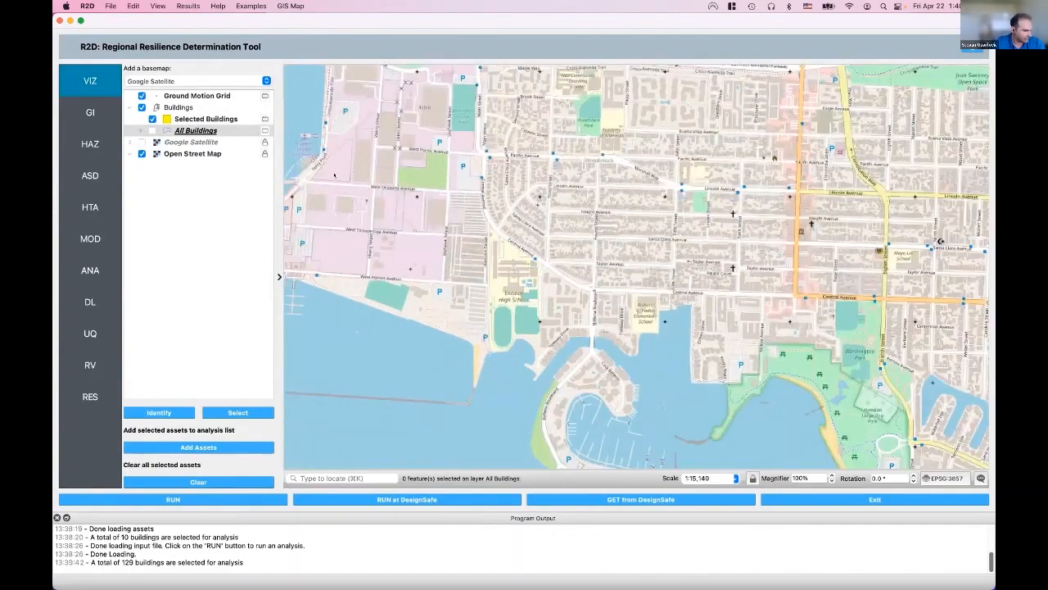
- Set the building IDs to analyze to 1-200 and show the selected buildings on the map
click(90, 173)
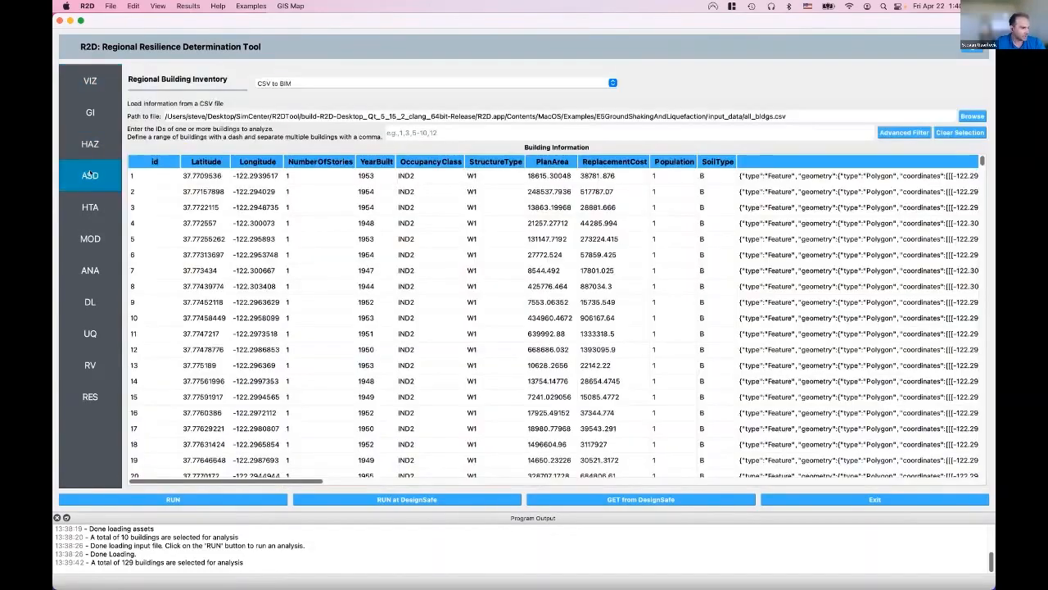
click(459, 136)
text(1-200)
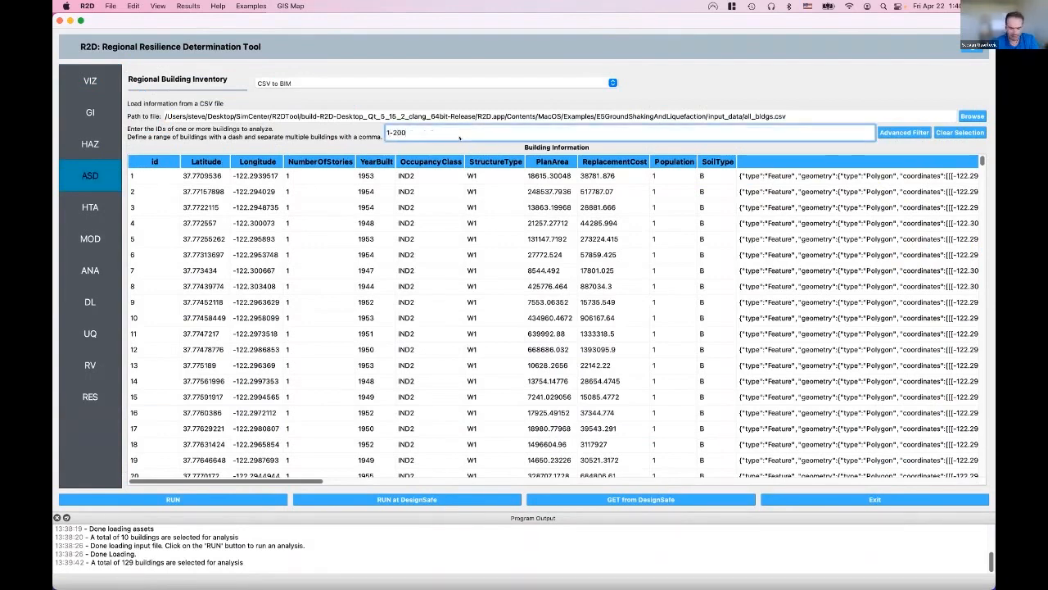
key(Return)
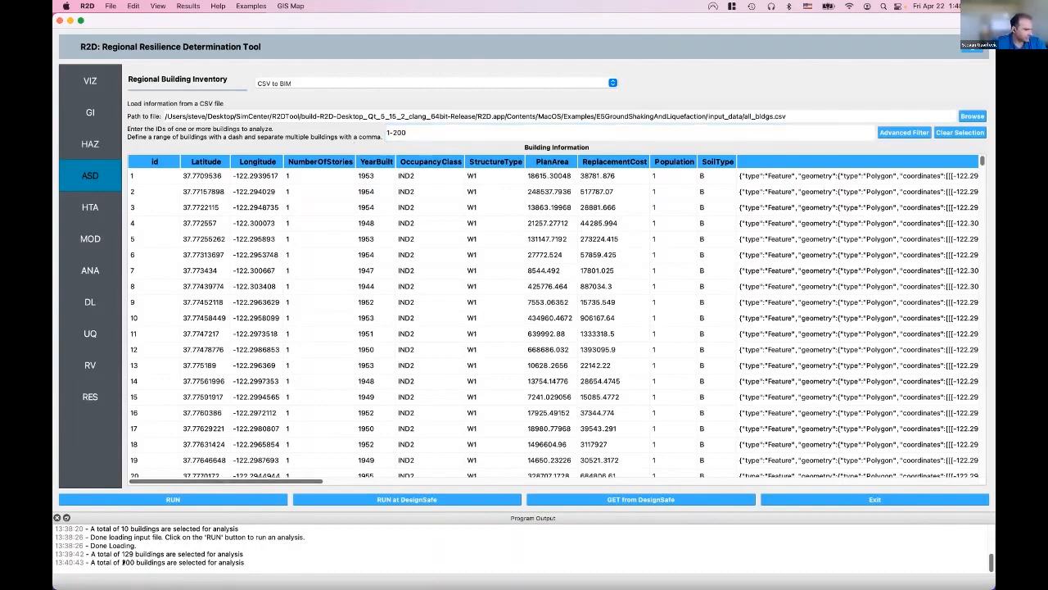
click(90, 80)
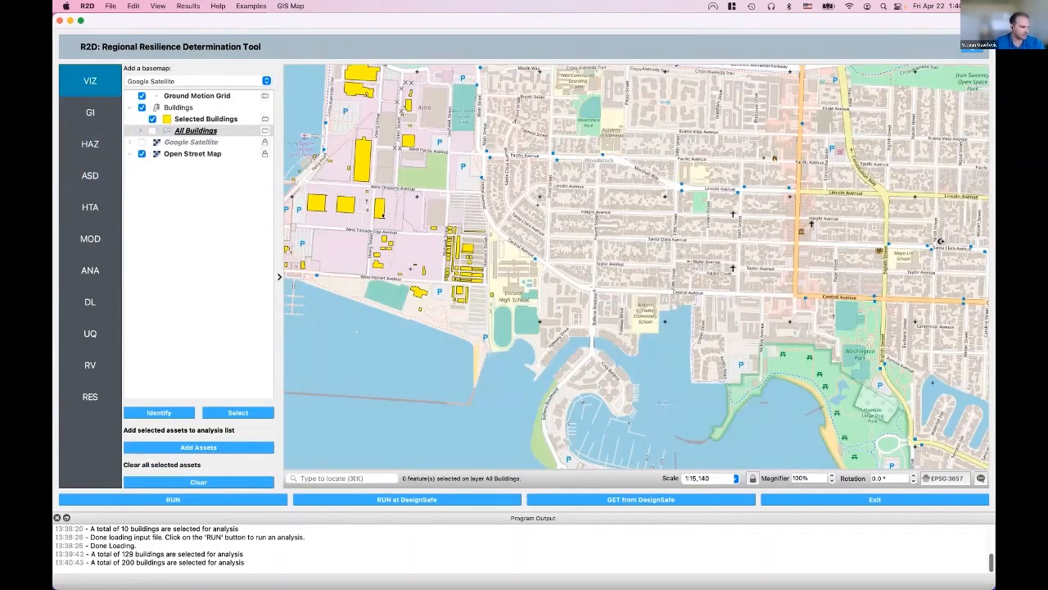
- Compare the entered building ID range in the asset definition with the highlighted buildings on the map
click(96, 179)
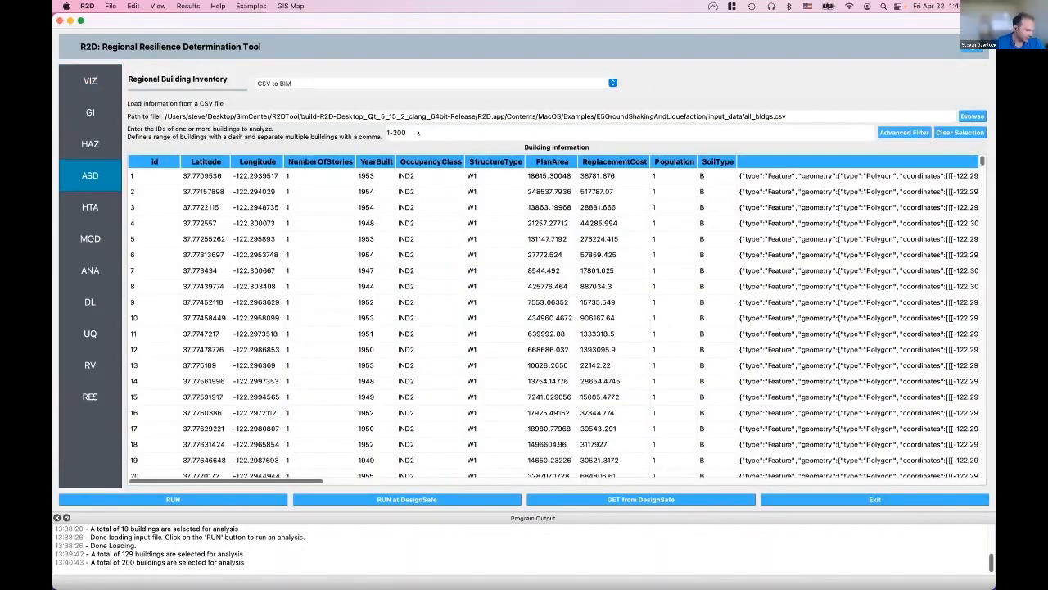
click(90, 85)
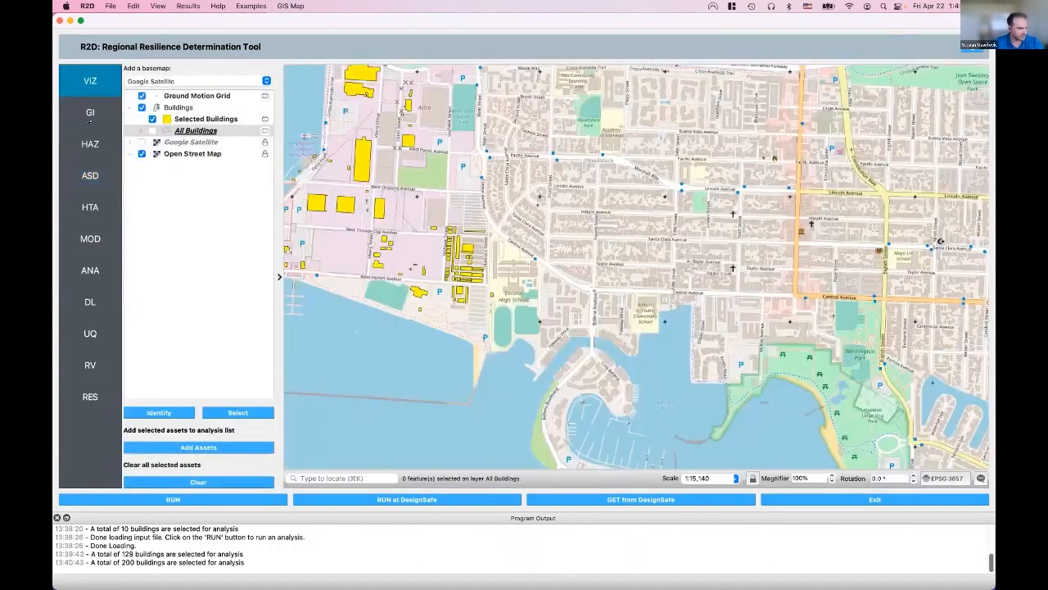
click(90, 175)
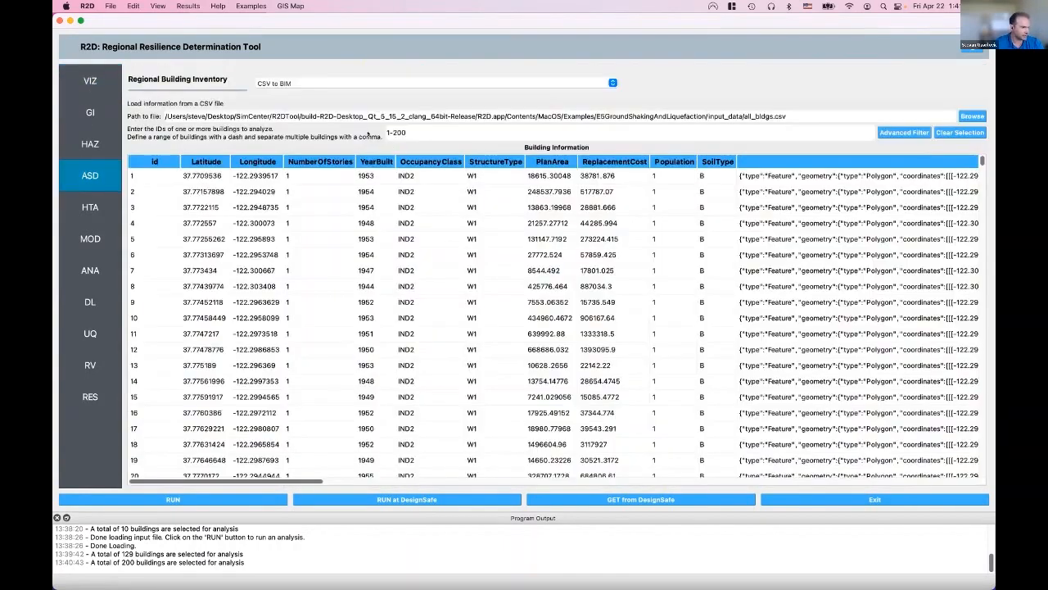
- Identify the Selected Buildings feature beside West Pacific Avenue, widen the feature column to read its attributes, and close the results
click(73, 81)
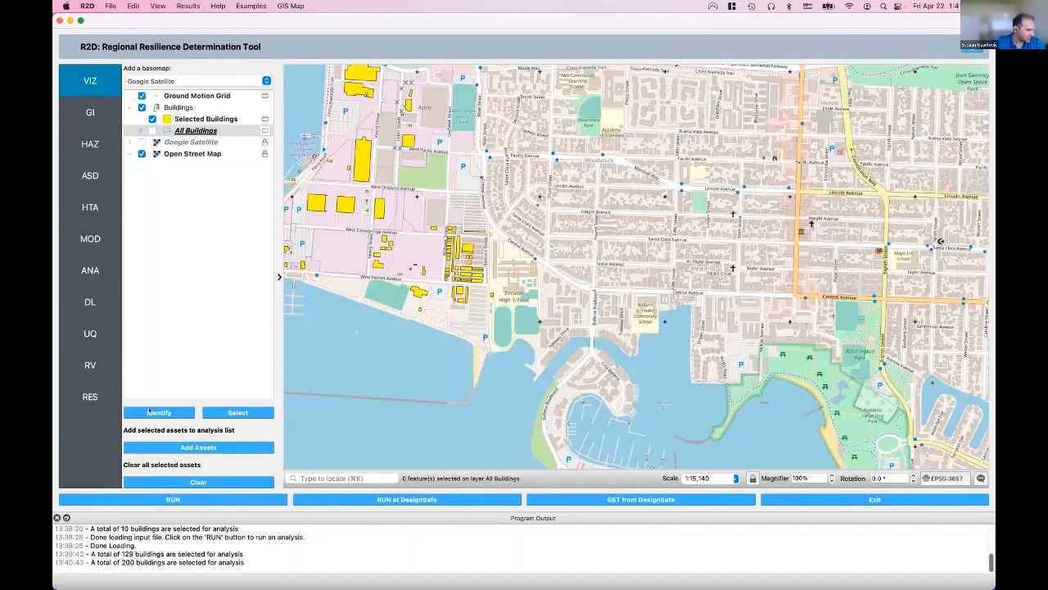
click(150, 411)
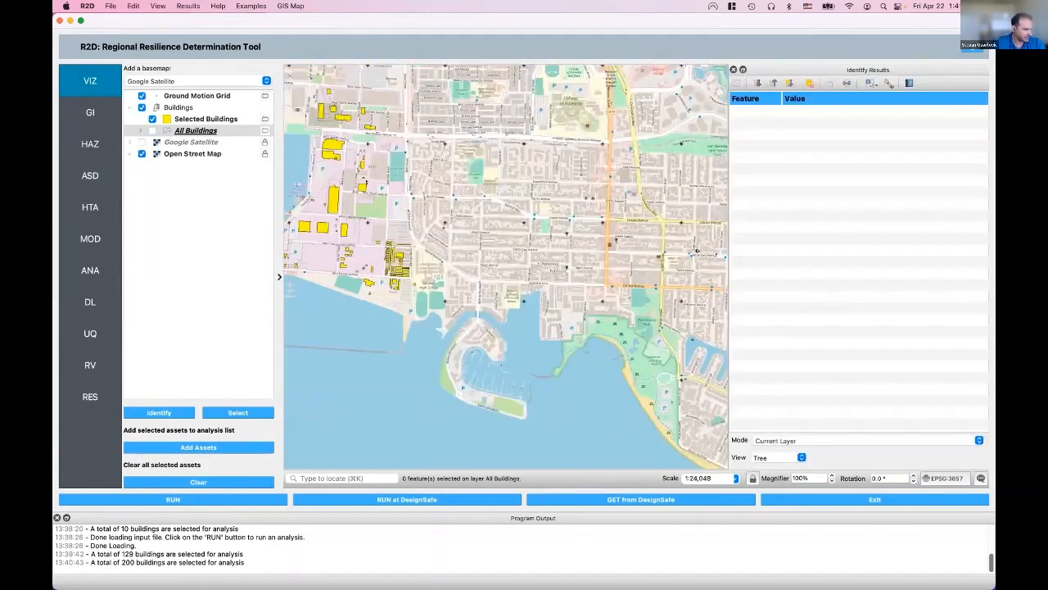
click(206, 119)
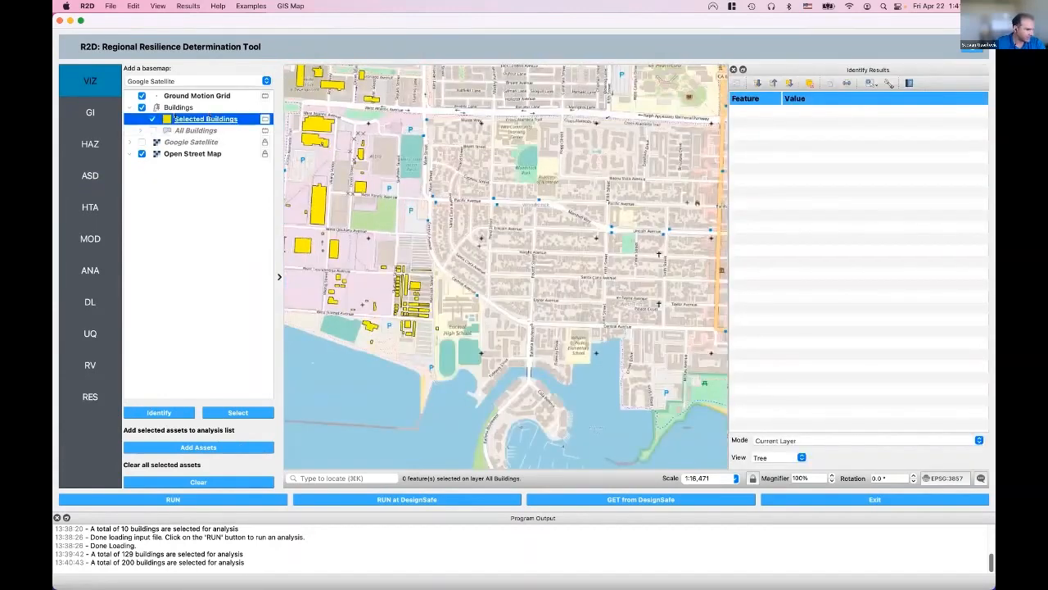
click(360, 186)
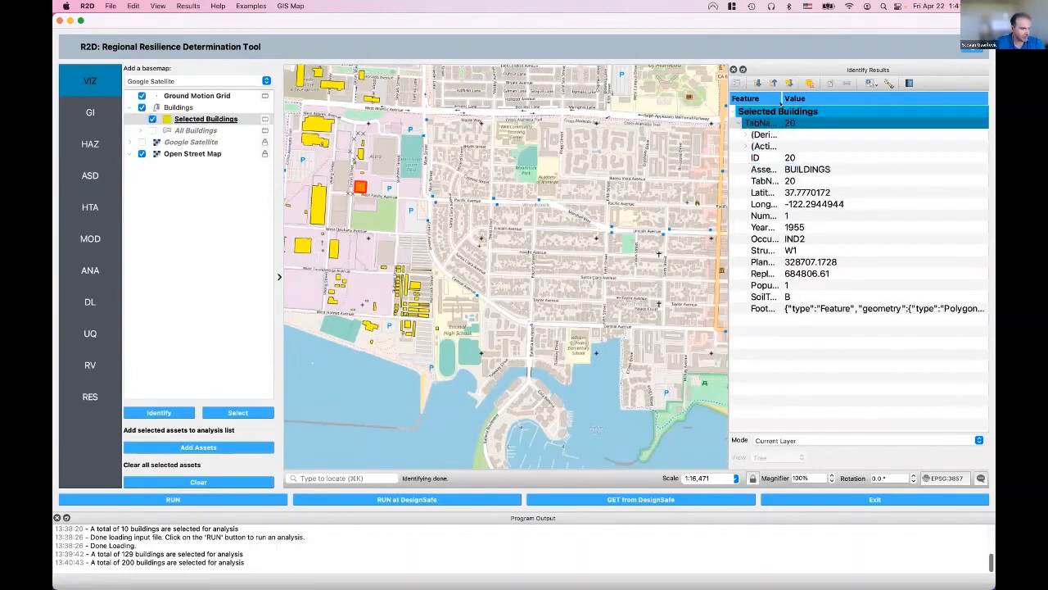
drag(778, 98, 806, 97)
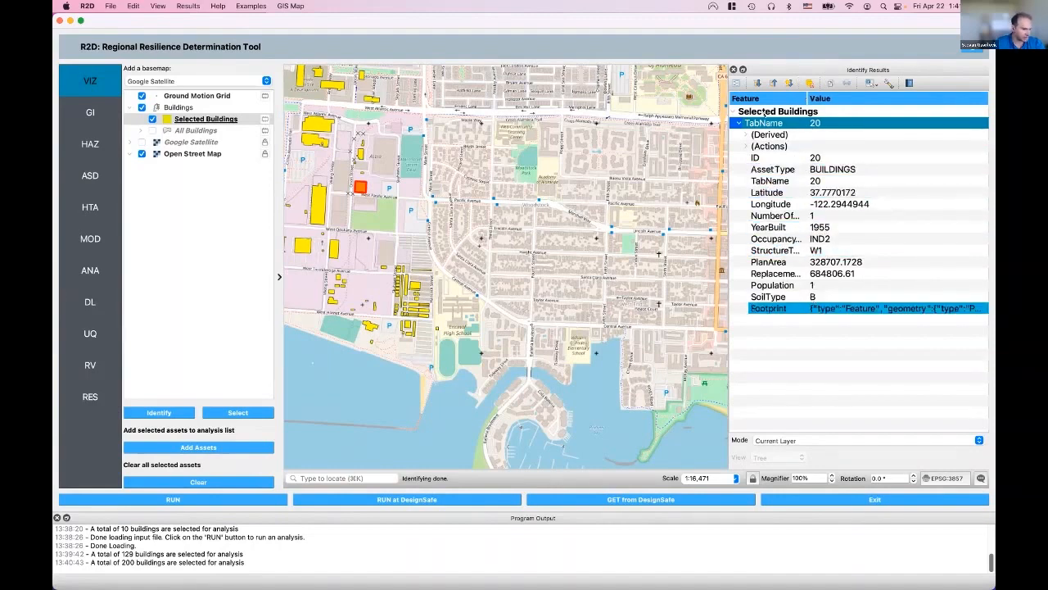
click(733, 68)
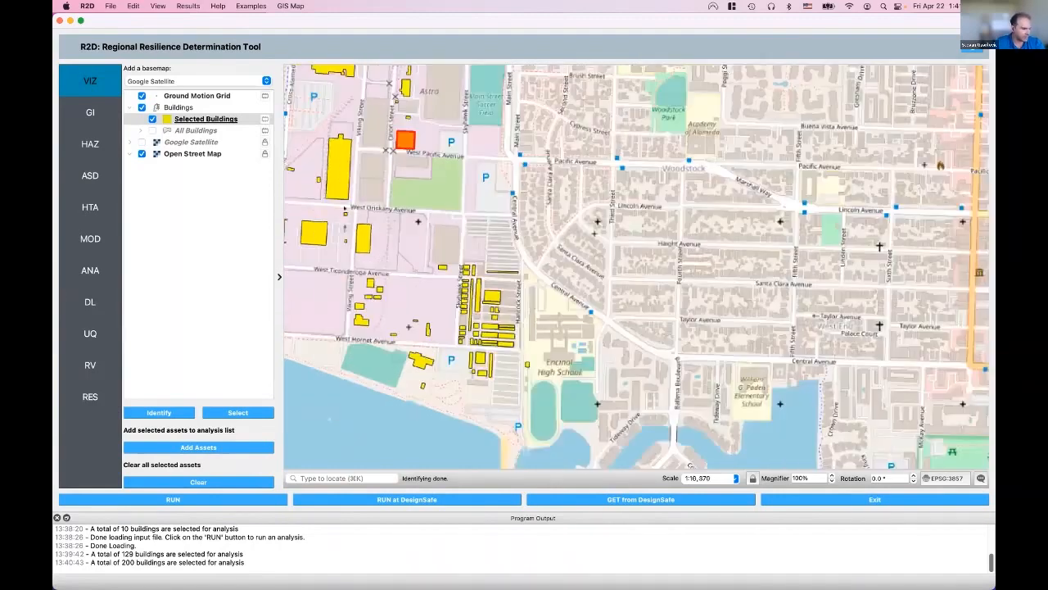
- Review the analysis's general information and its user-specified ground motion hazard settings, and return to the map
click(90, 111)
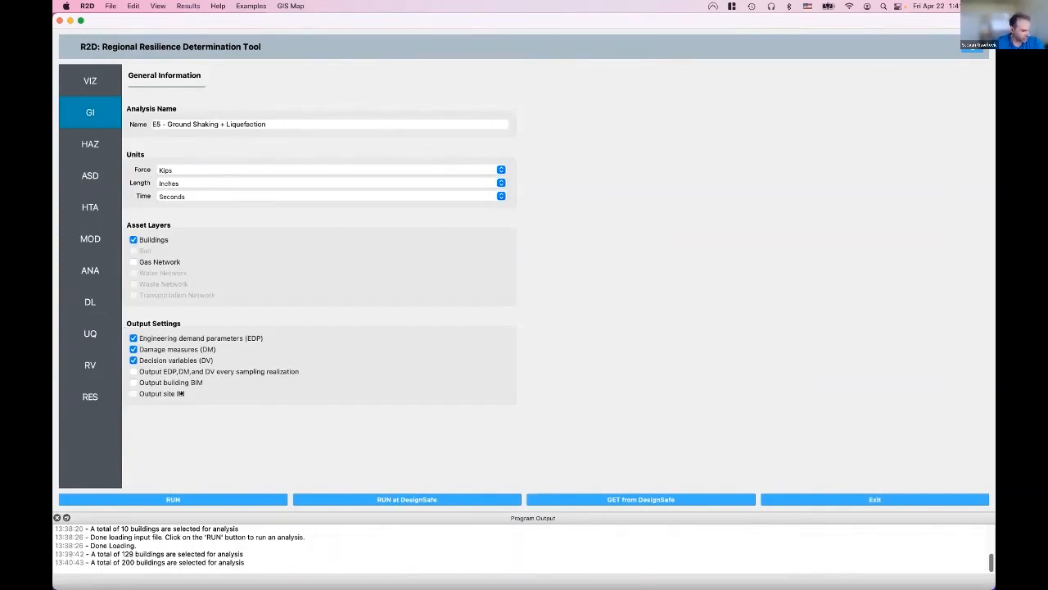
click(95, 142)
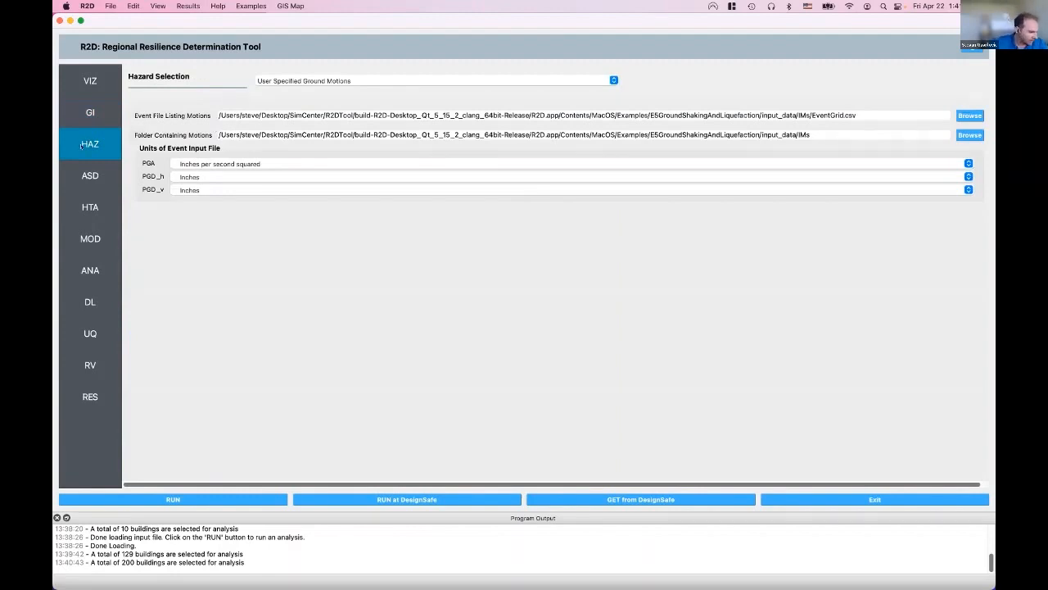
click(96, 79)
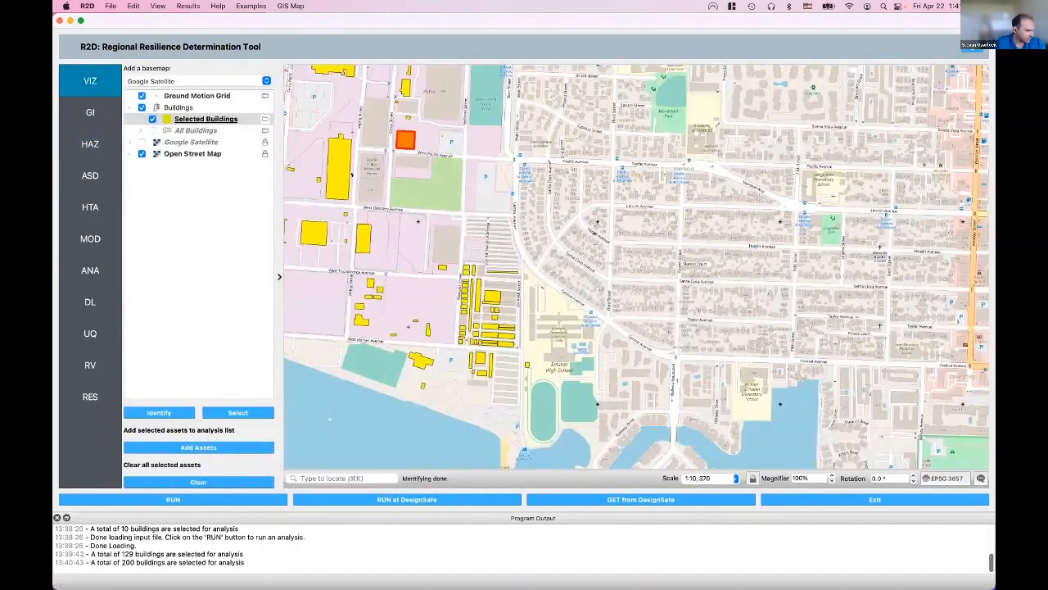
- Hide the Buildings and Open Street Map layers and examine the ground motion grid points across the region
scroll(352, 173, down, 1)
click(141, 107)
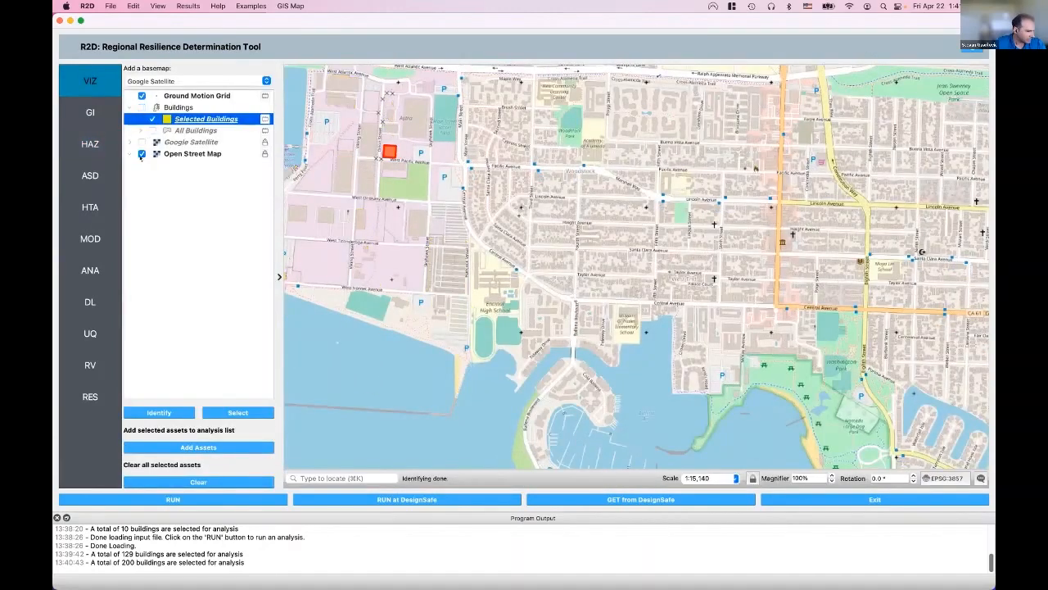
click(142, 153)
scroll(508, 237, down, 3)
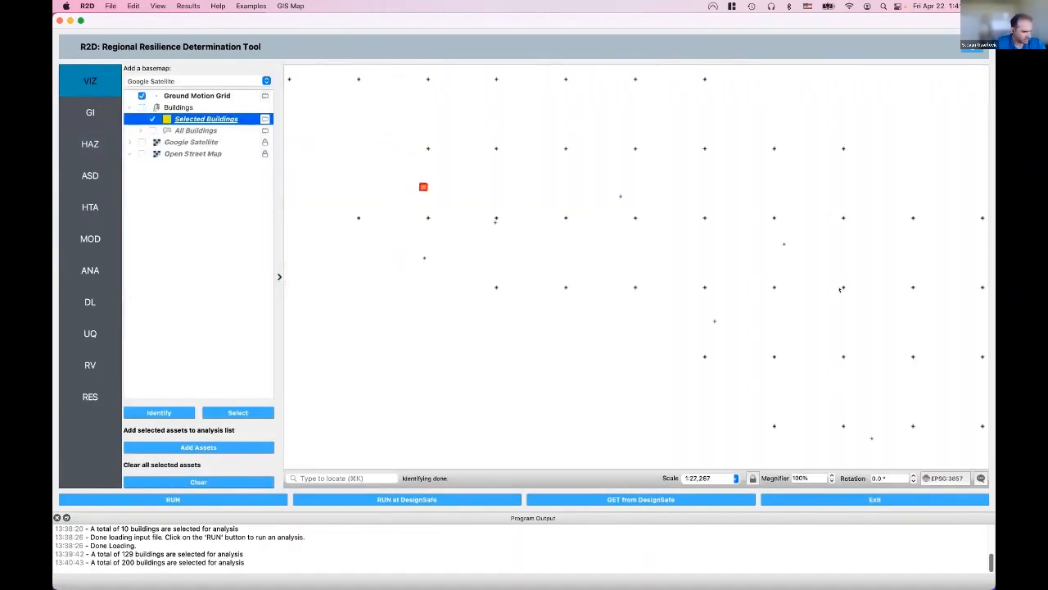
drag(574, 373, 384, 375)
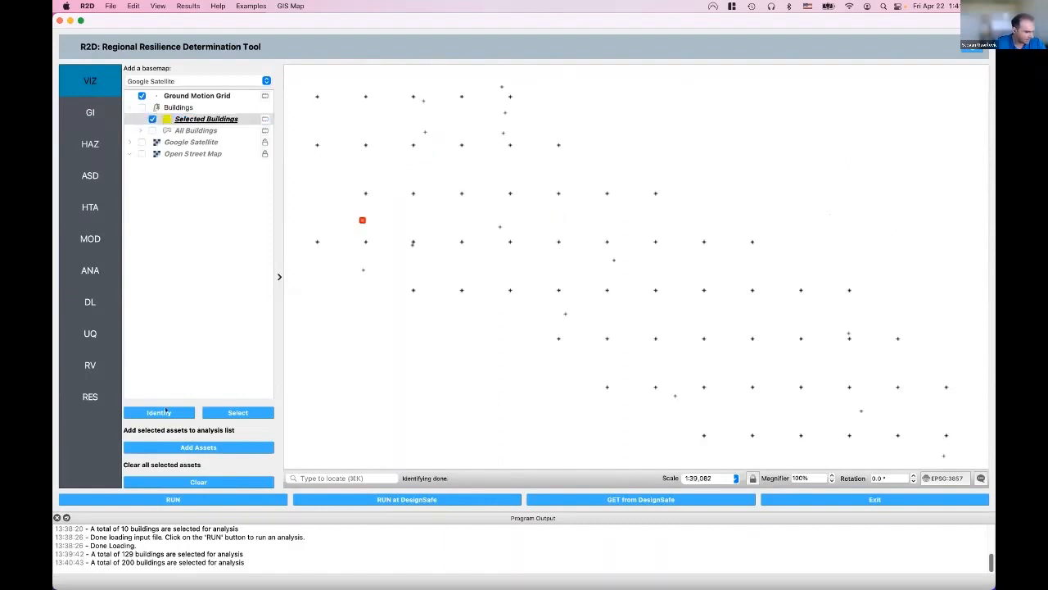
- Identify the Ground Motion Grid point near the Webster Street tube and read its location, PGA and PGD_h attributes
click(184, 97)
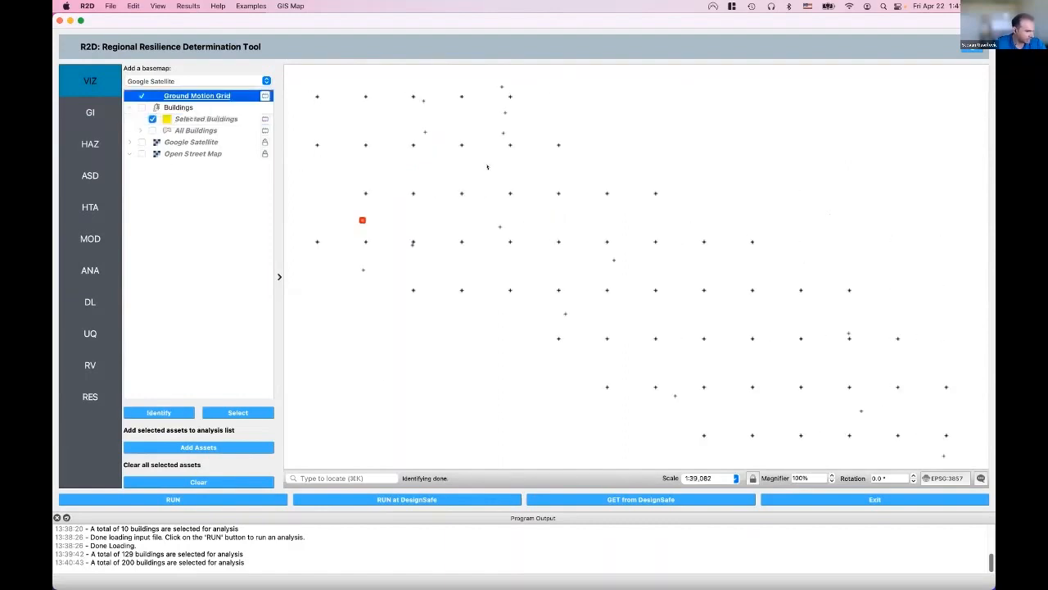
click(557, 141)
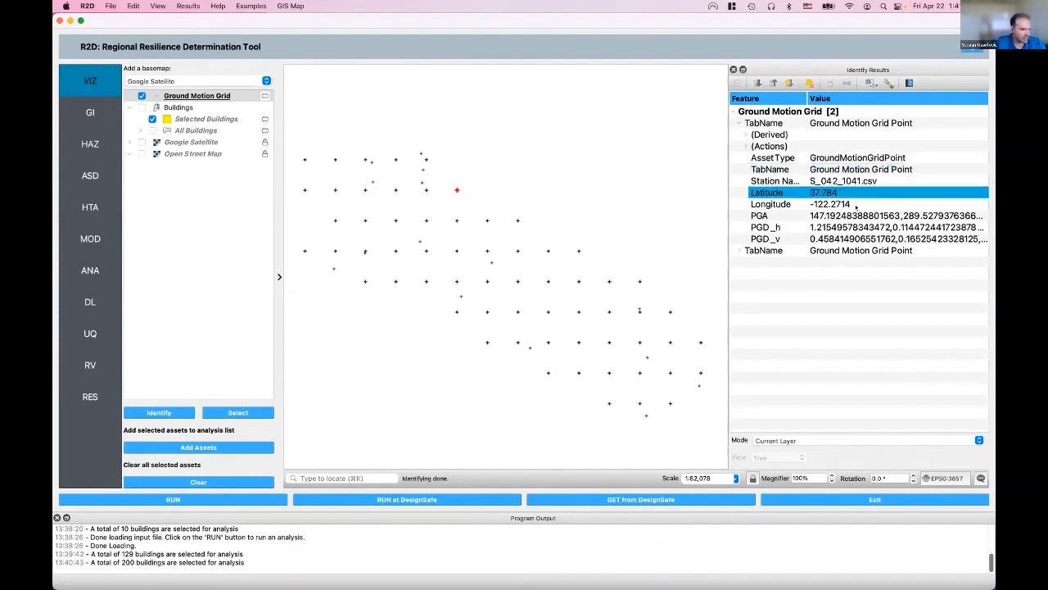
click(770, 215)
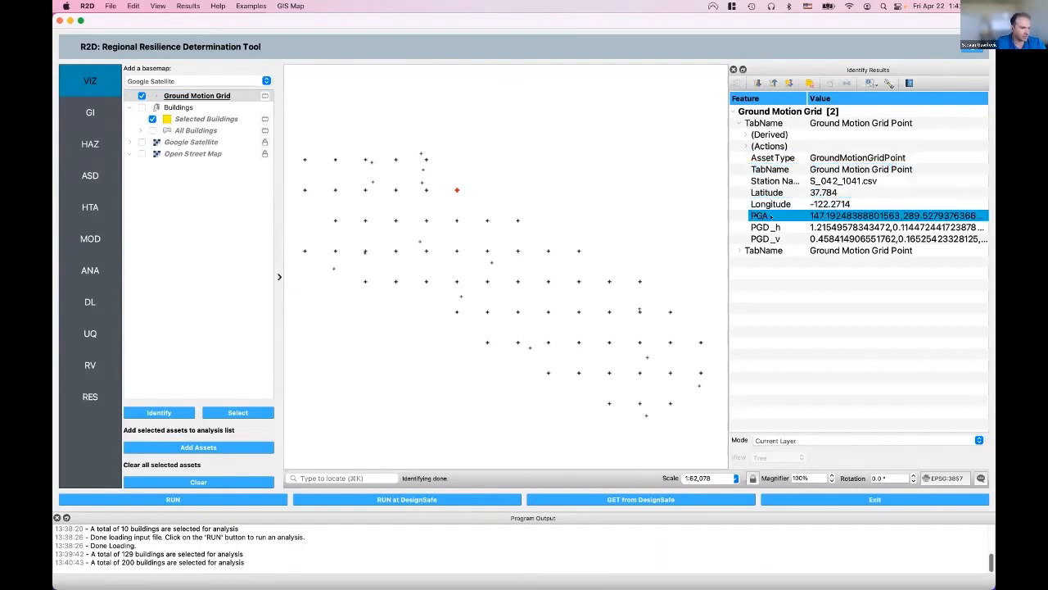
click(766, 228)
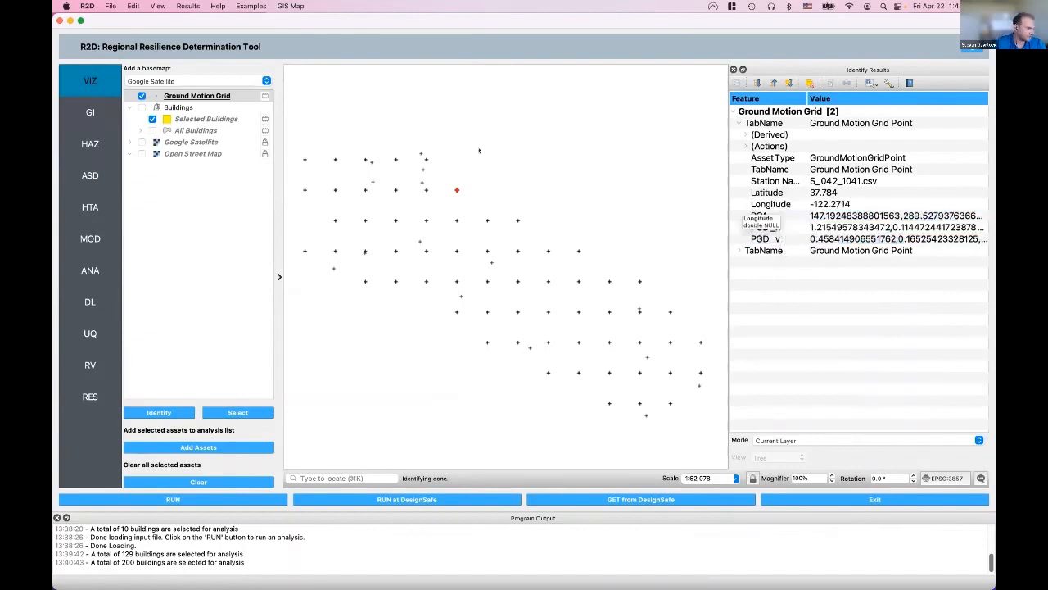
- Switch the hazard source to Earthquake Scenario Simulation
click(98, 146)
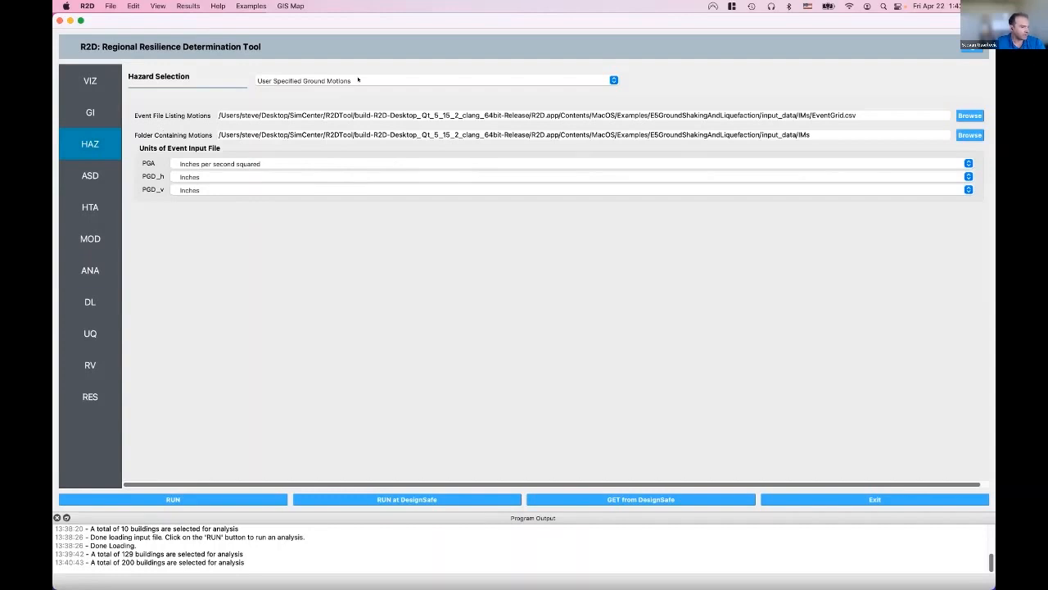
click(326, 80)
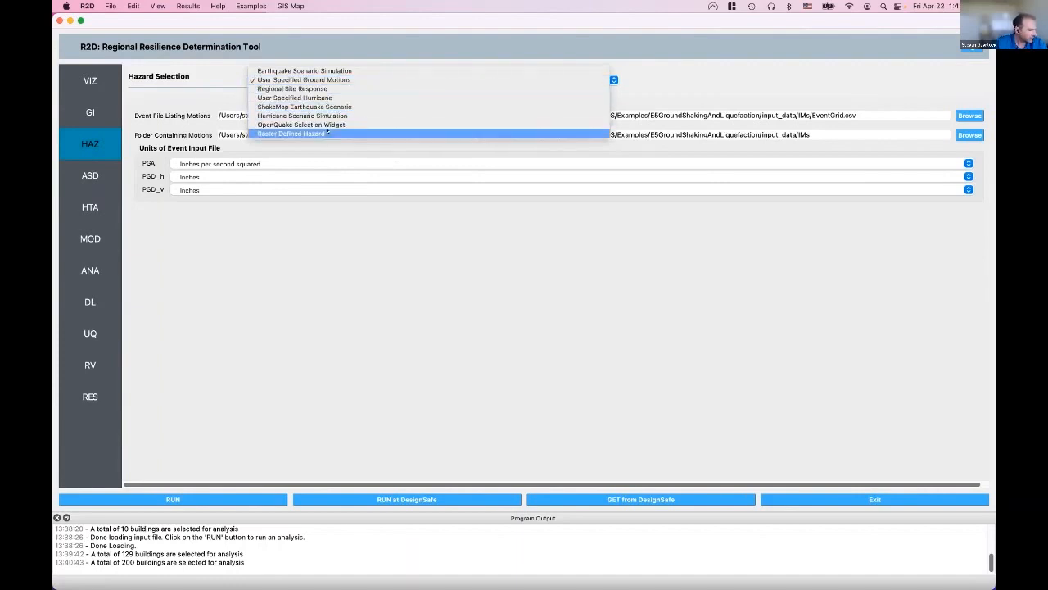
click(325, 72)
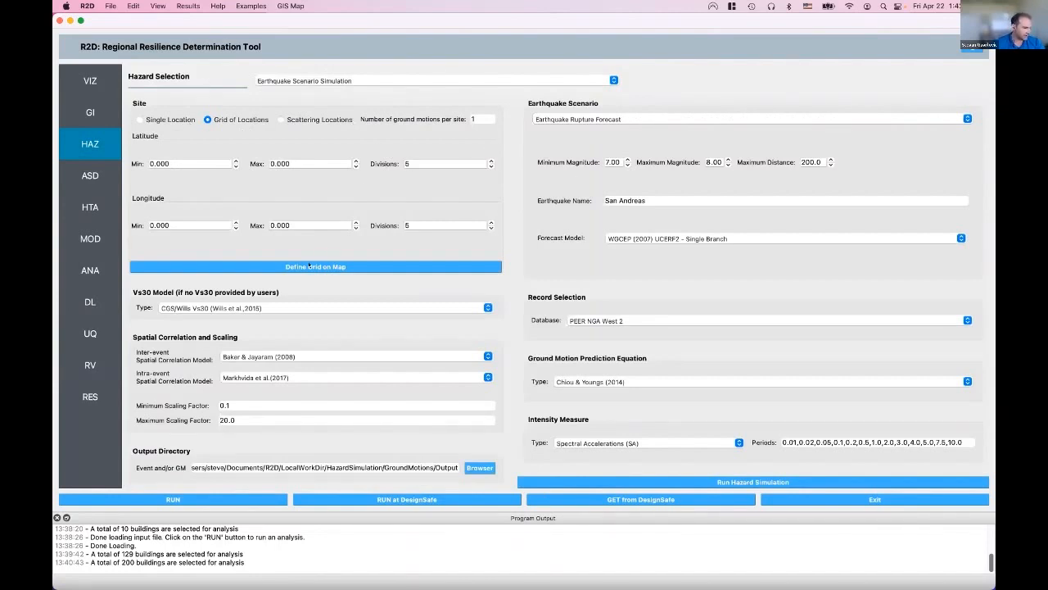
- Open the map for defining the site grid, show Open Street Map, and stretch the grid across Alameda
click(308, 267)
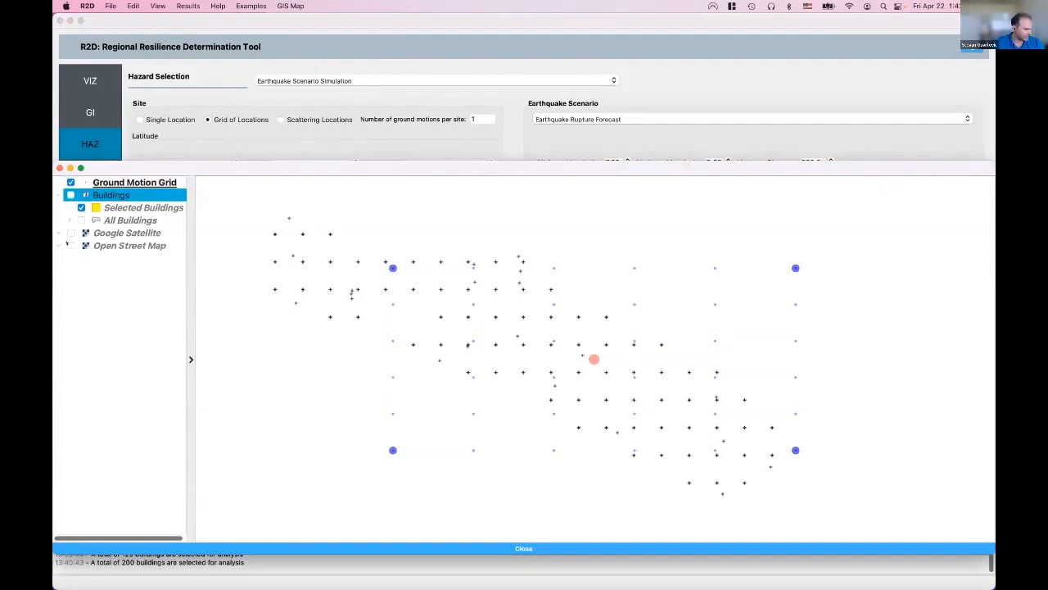
click(70, 246)
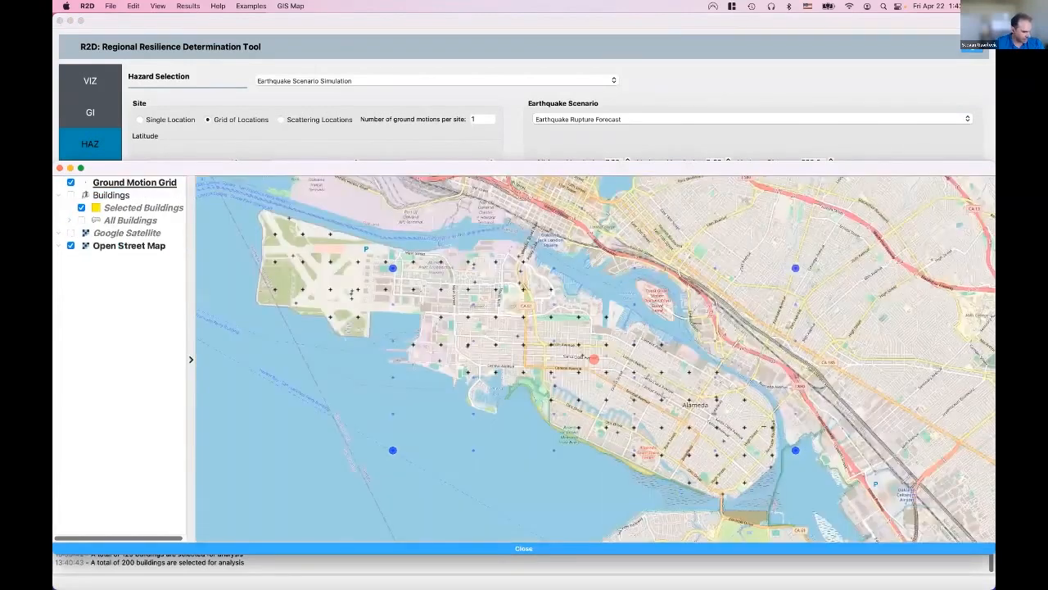
drag(795, 450, 309, 409)
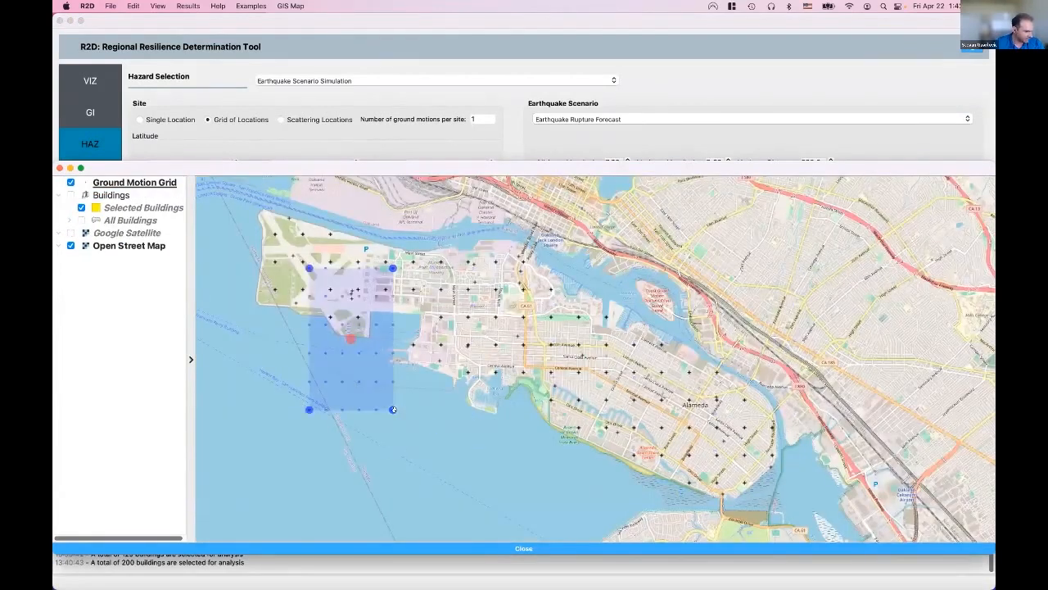
drag(524, 384, 794, 429)
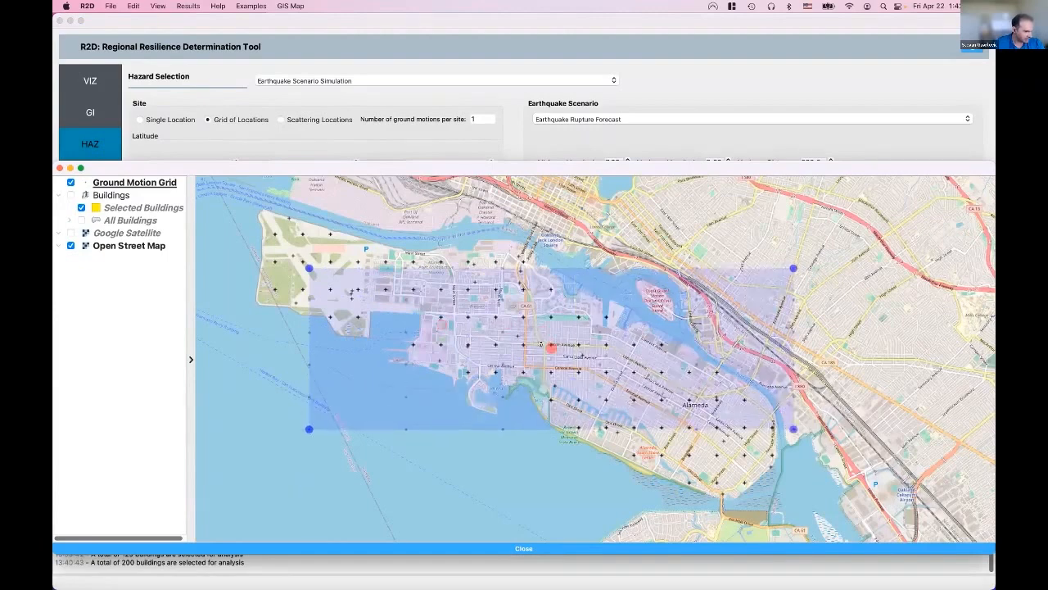
- Move the grid over Oakland and Piedmont, about latitude 37.799 to 37.825 and longitude -122.294 to -122.195, and close the grid map
drag(550, 349, 635, 248)
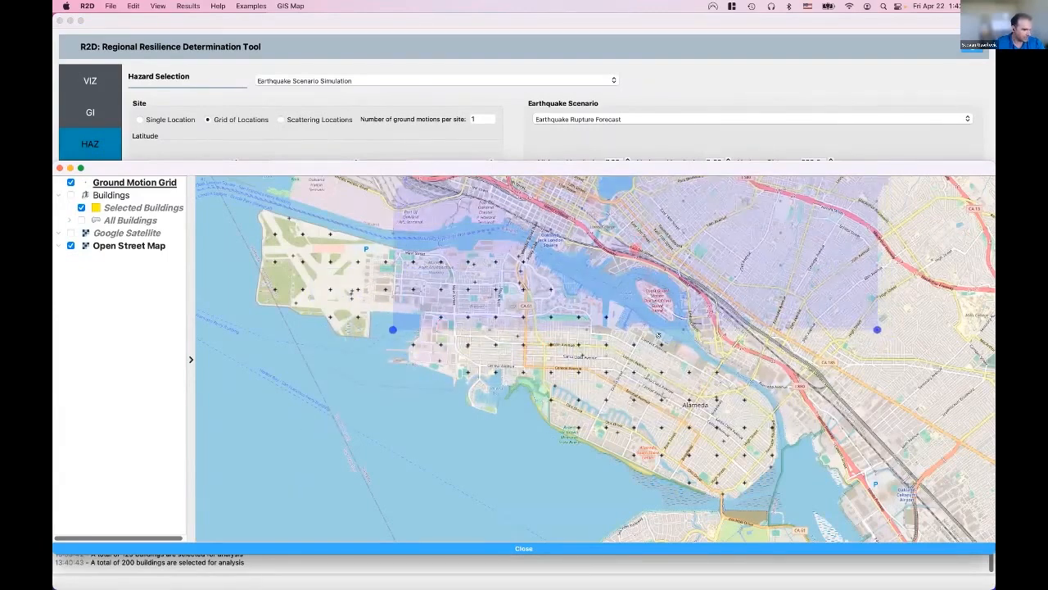
drag(658, 363, 650, 464)
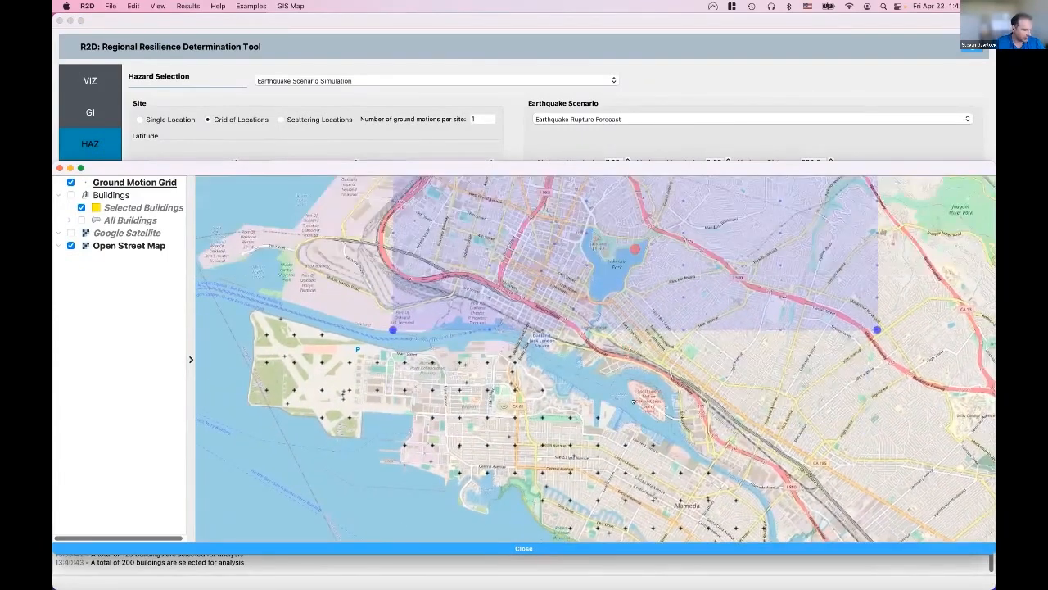
drag(618, 223, 580, 283)
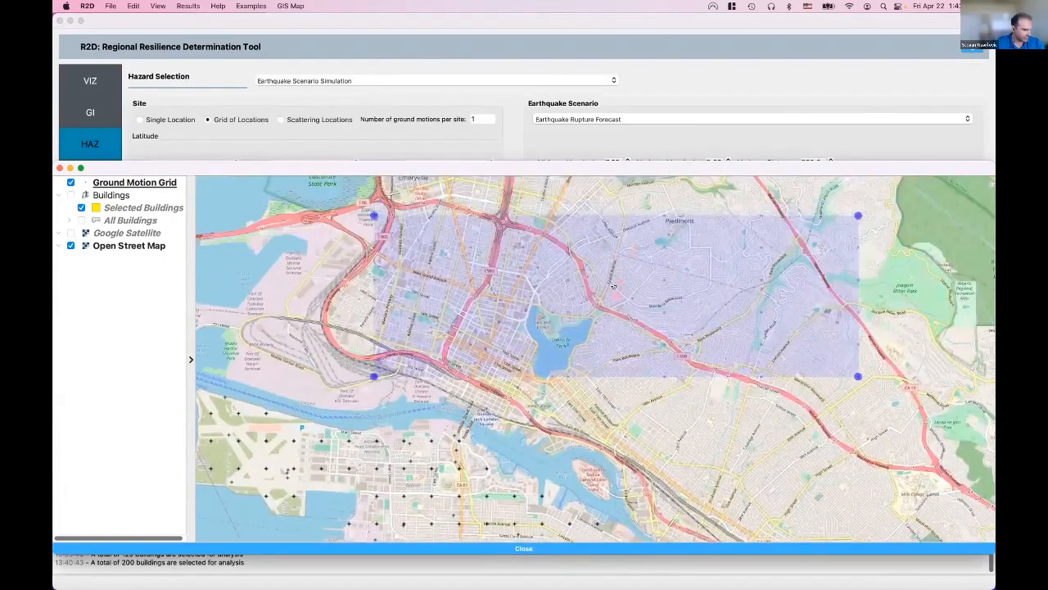
drag(511, 169, 511, 101)
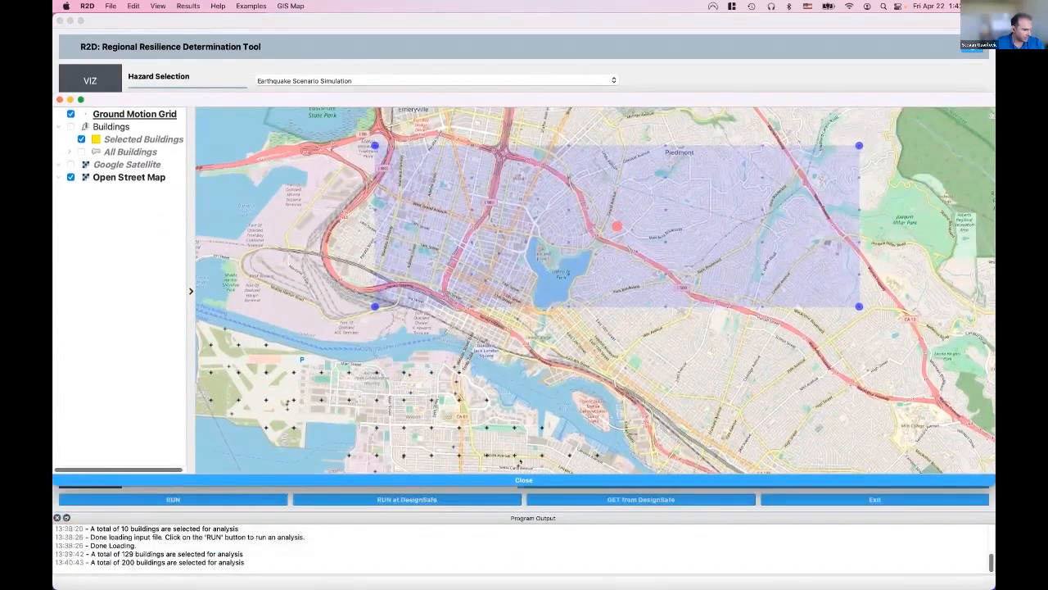
click(526, 480)
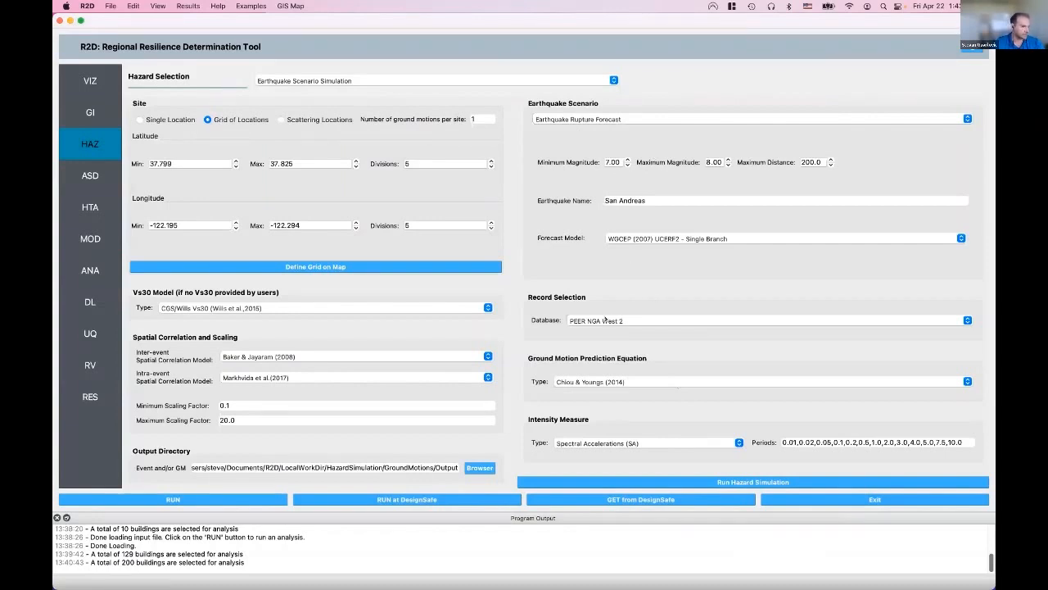
- Check the record selection database options and set the hazard source back to User Specified Ground Motions
click(620, 322)
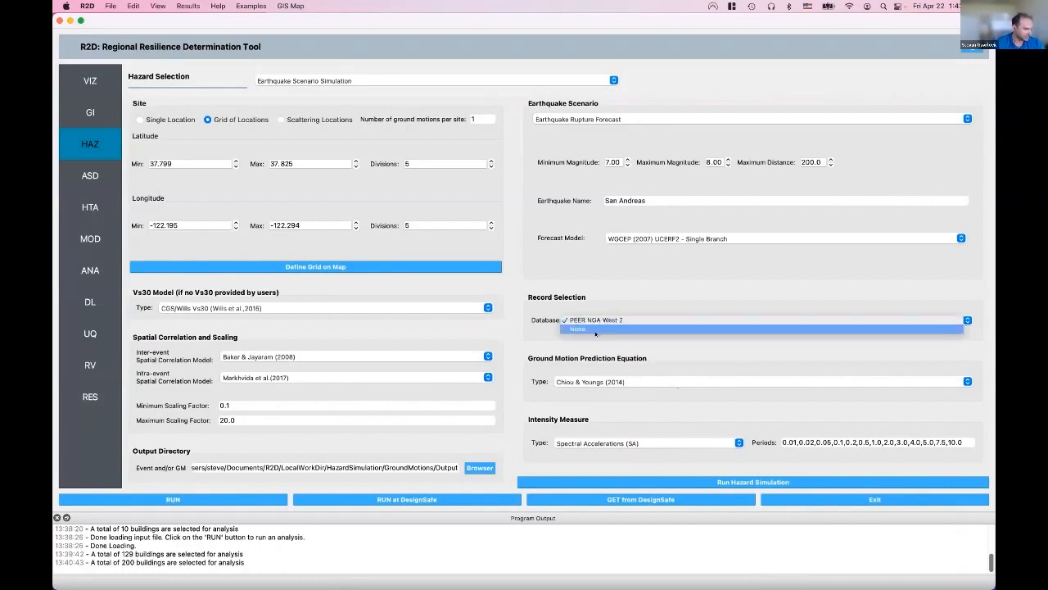
click(627, 290)
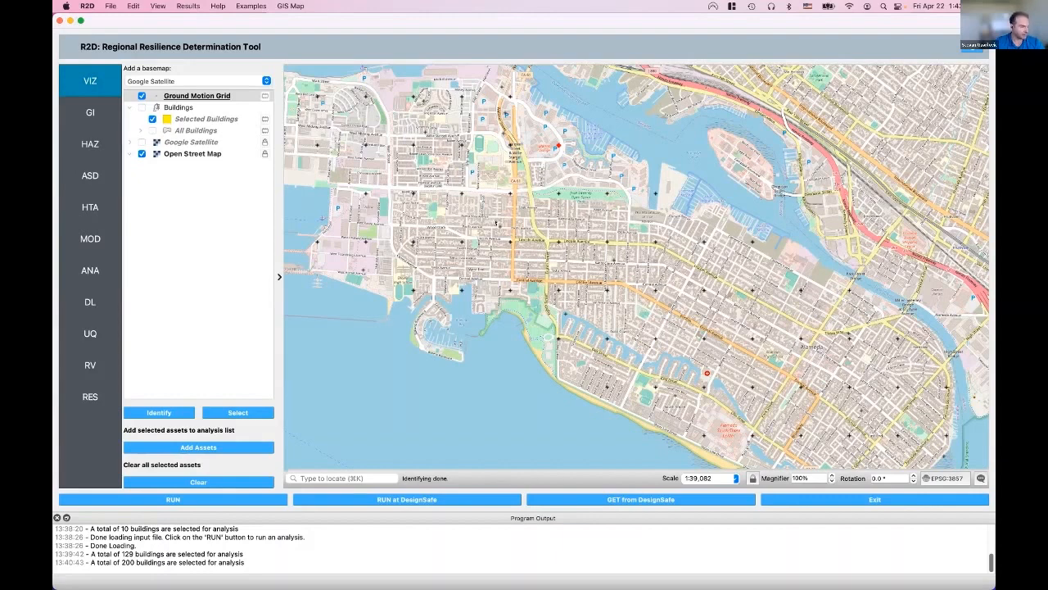
click(95, 141)
click(311, 80)
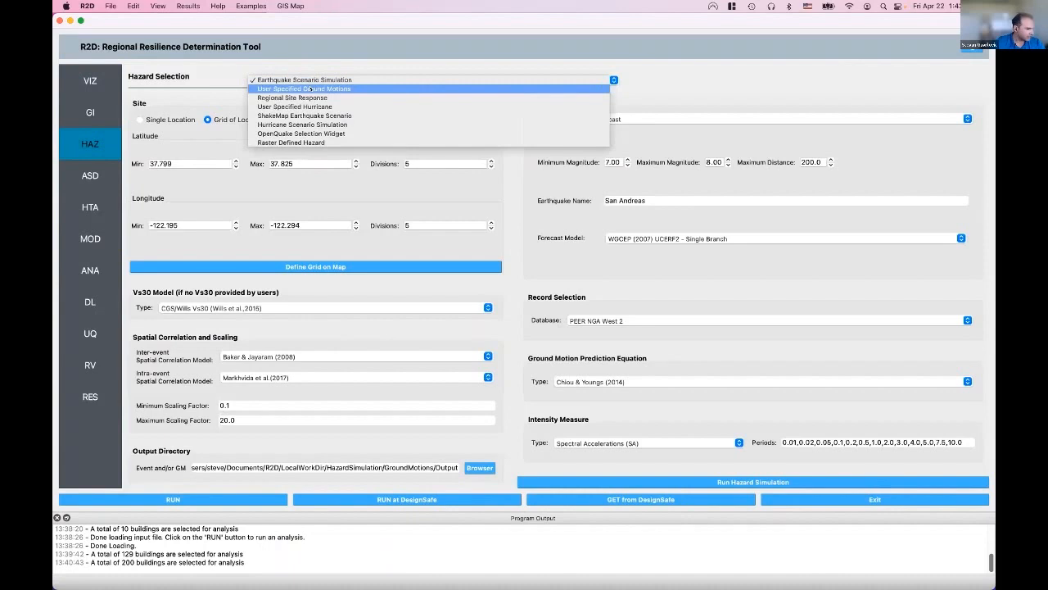
click(311, 89)
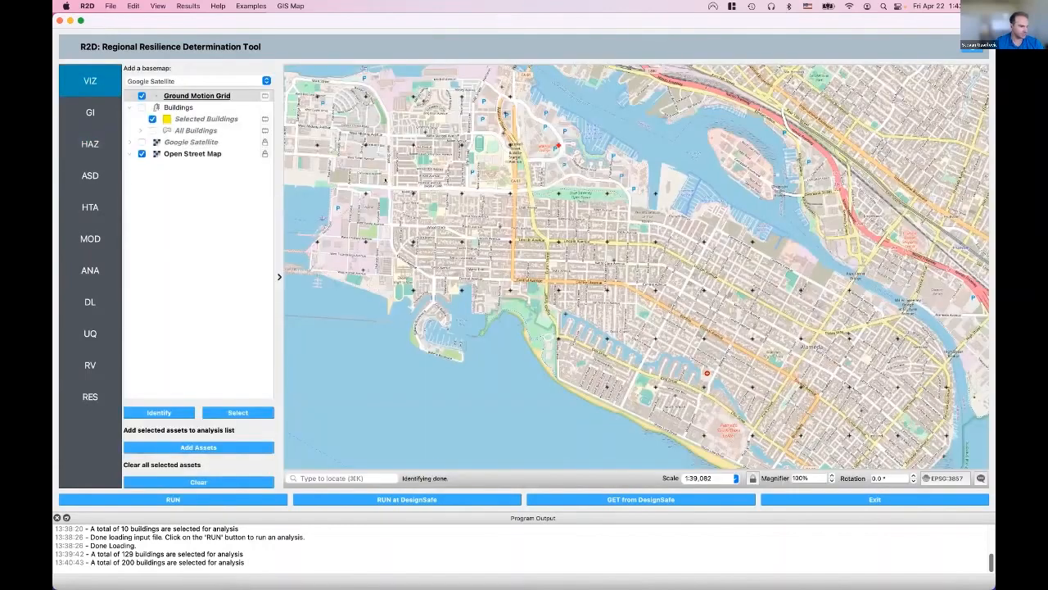
- Review the CSV building inventory in the asset definition and the available inventory source types
click(90, 175)
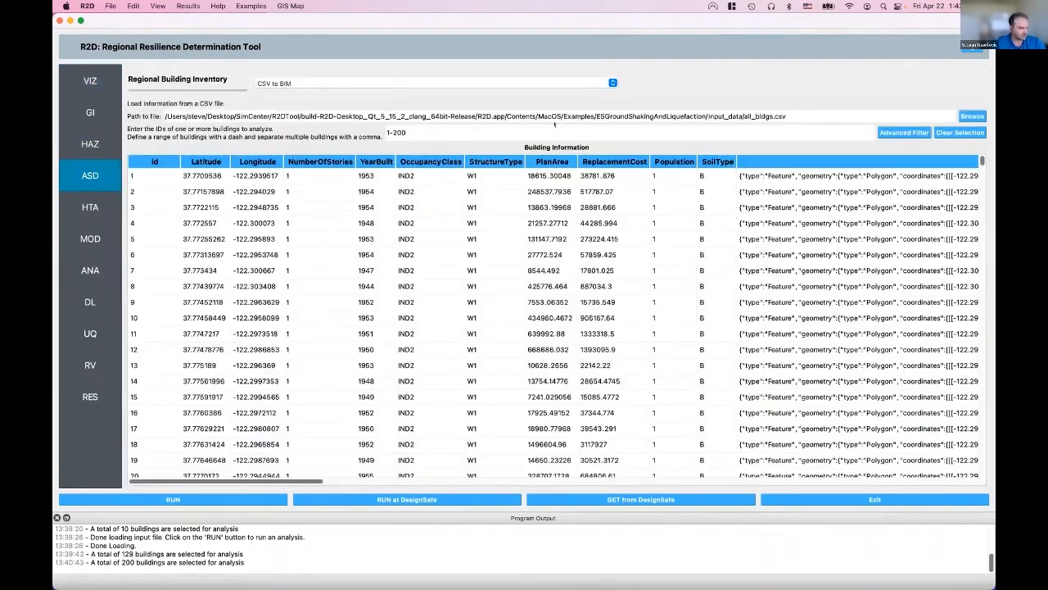
click(391, 83)
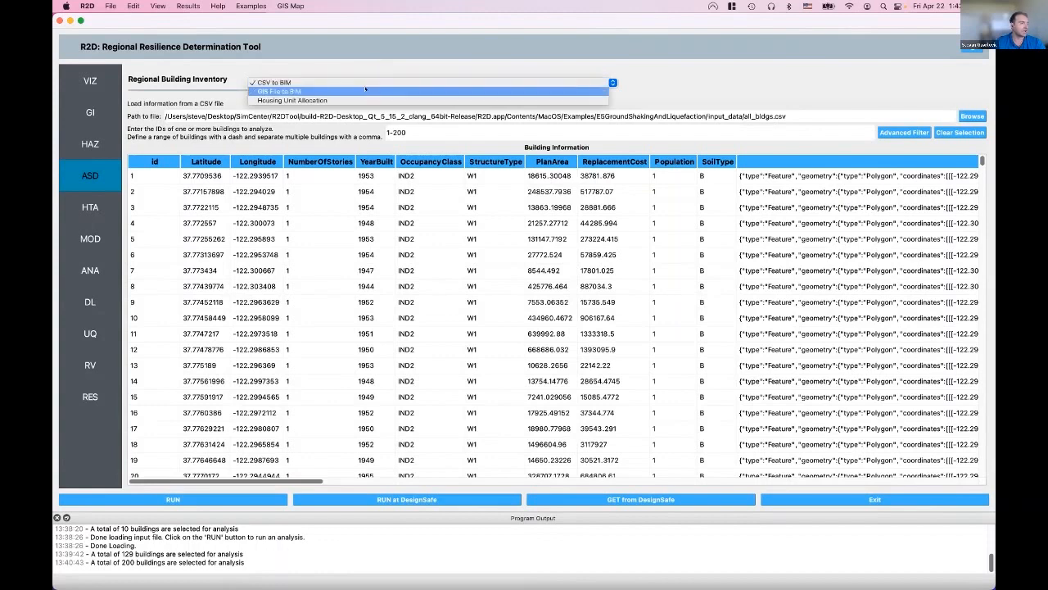
click(612, 103)
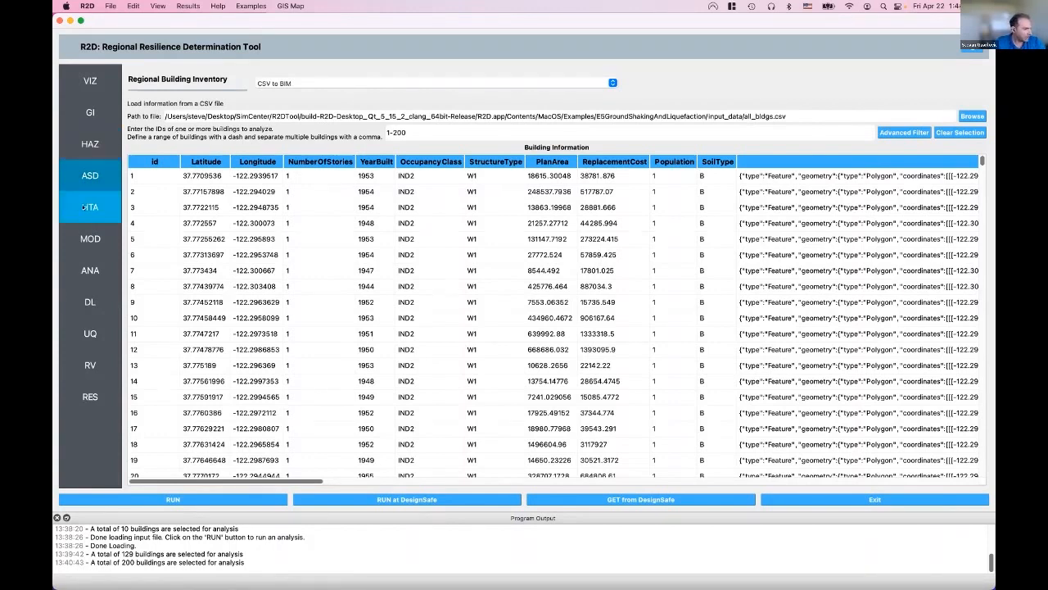
- Review the hazard-to-asset mapping settings and the available regional mapping applications
click(84, 209)
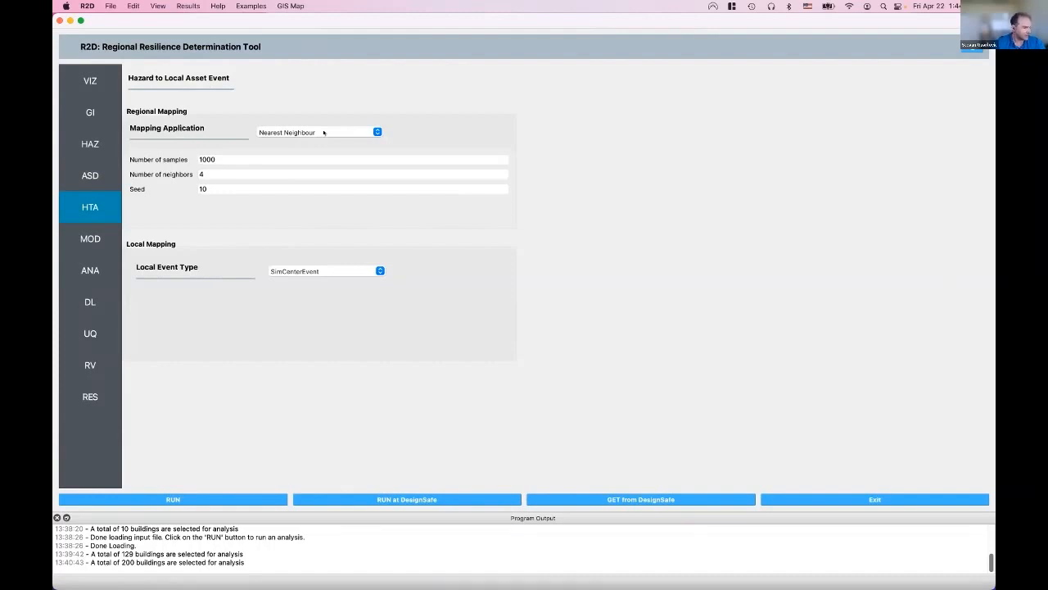
click(350, 132)
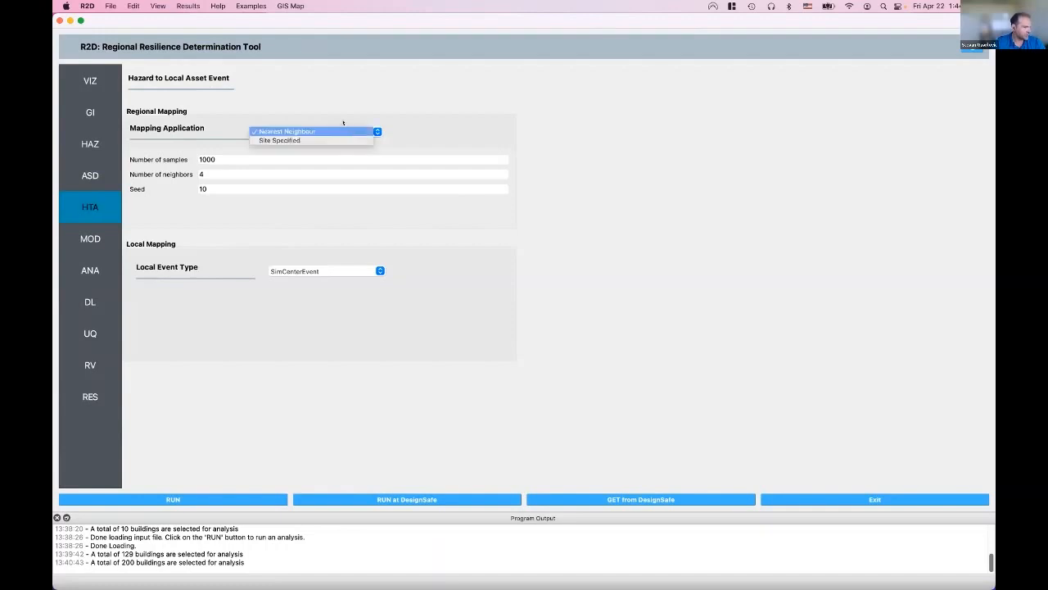
click(343, 106)
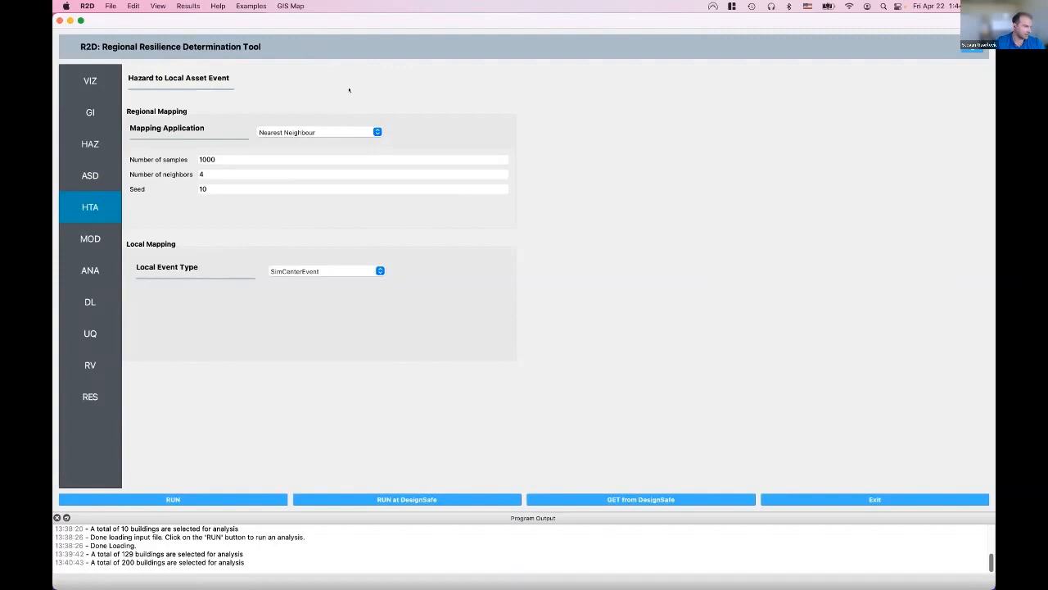
- Show the Buildings and All Buildings layers on the map, examine them among the grid points, and return to the hazard-to-asset mapping
click(97, 80)
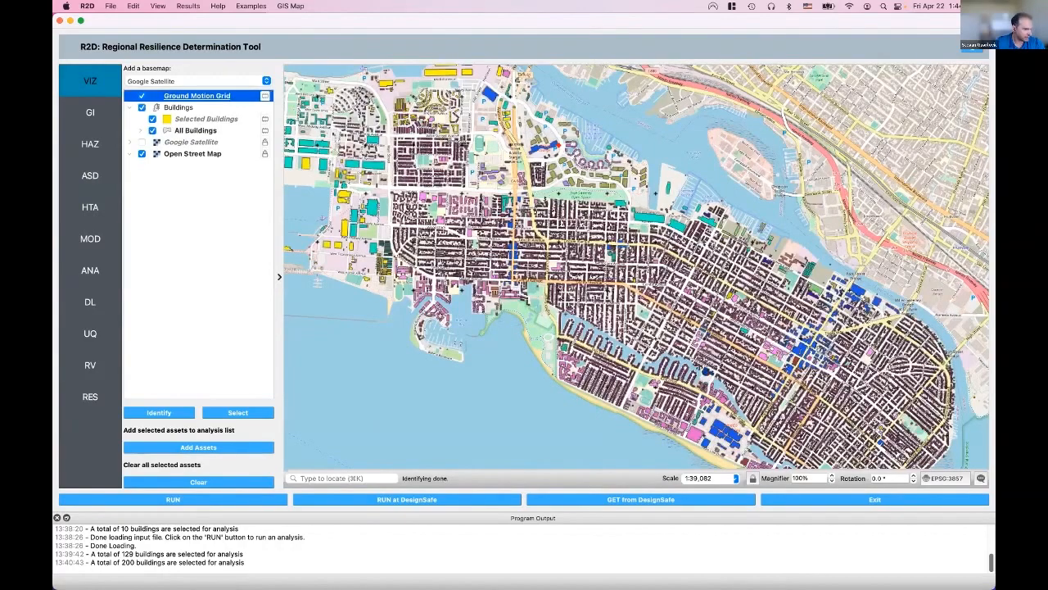
scroll(543, 194, up, 3)
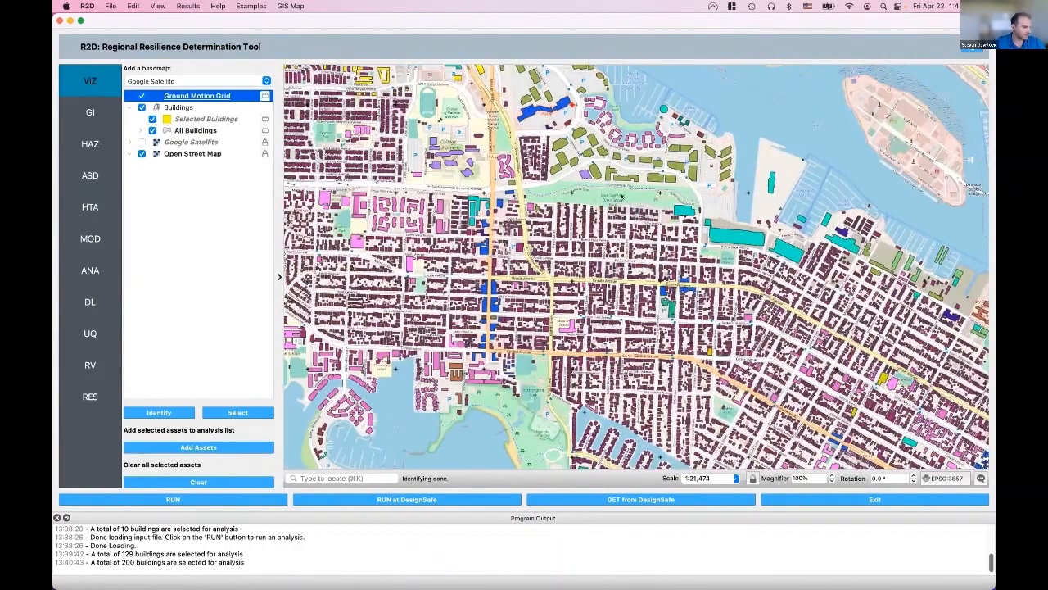
click(81, 200)
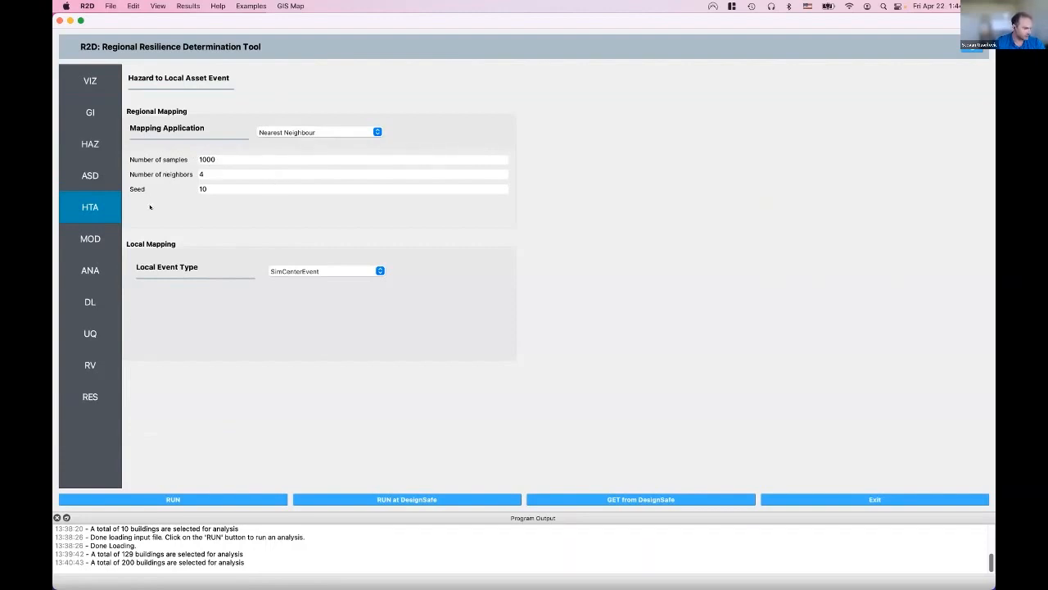
- Review the building modeling setting and the available building analysis engines
click(82, 239)
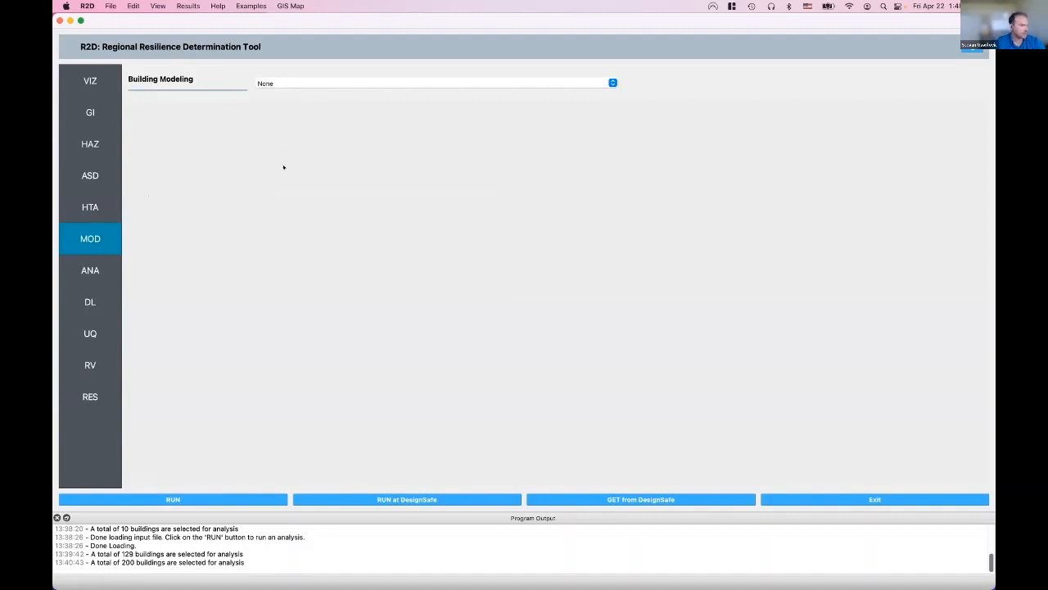
click(99, 266)
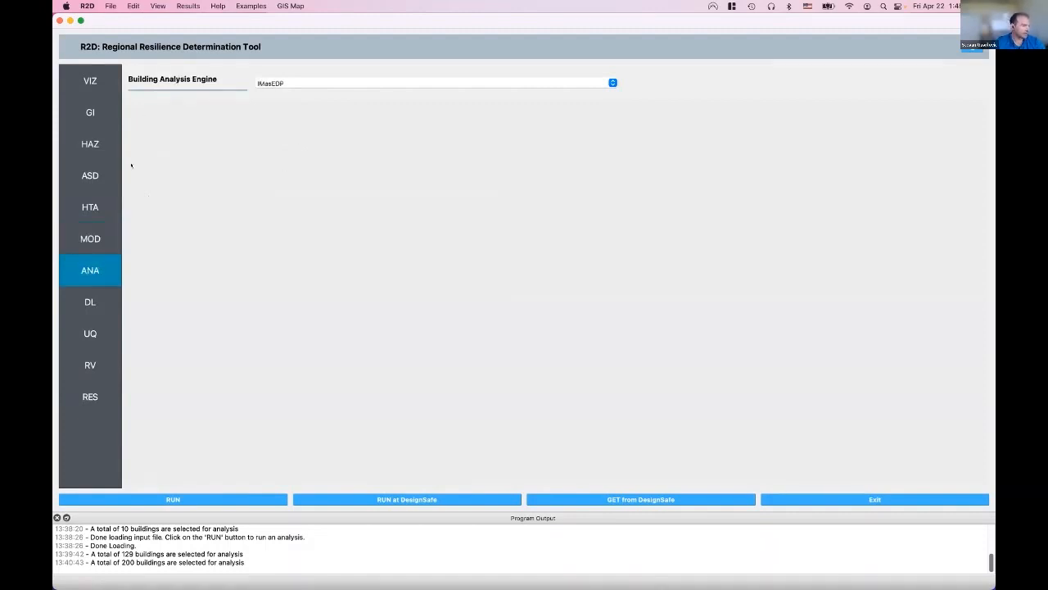
click(276, 82)
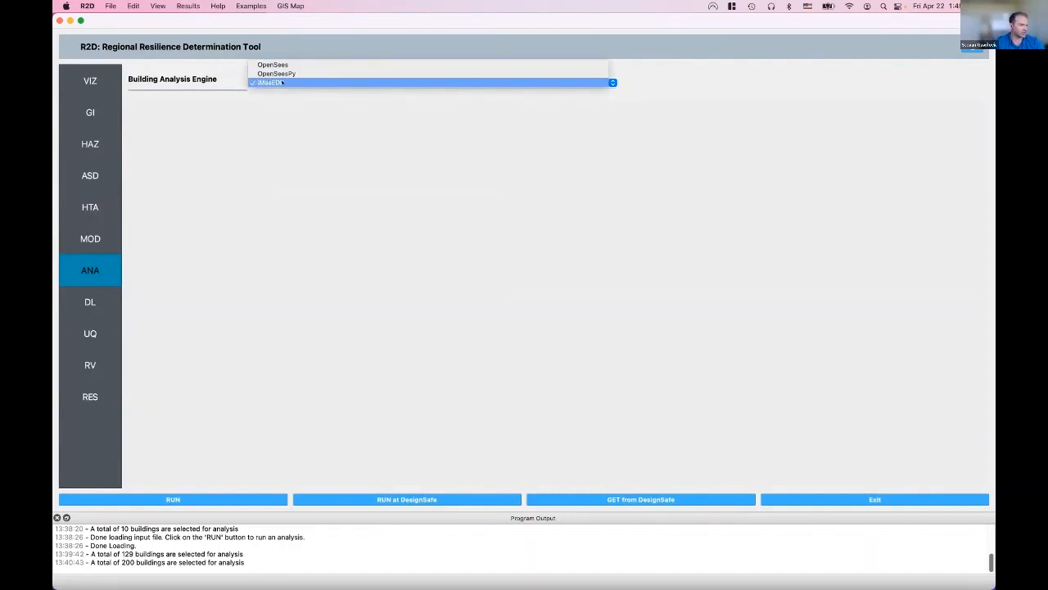
click(341, 222)
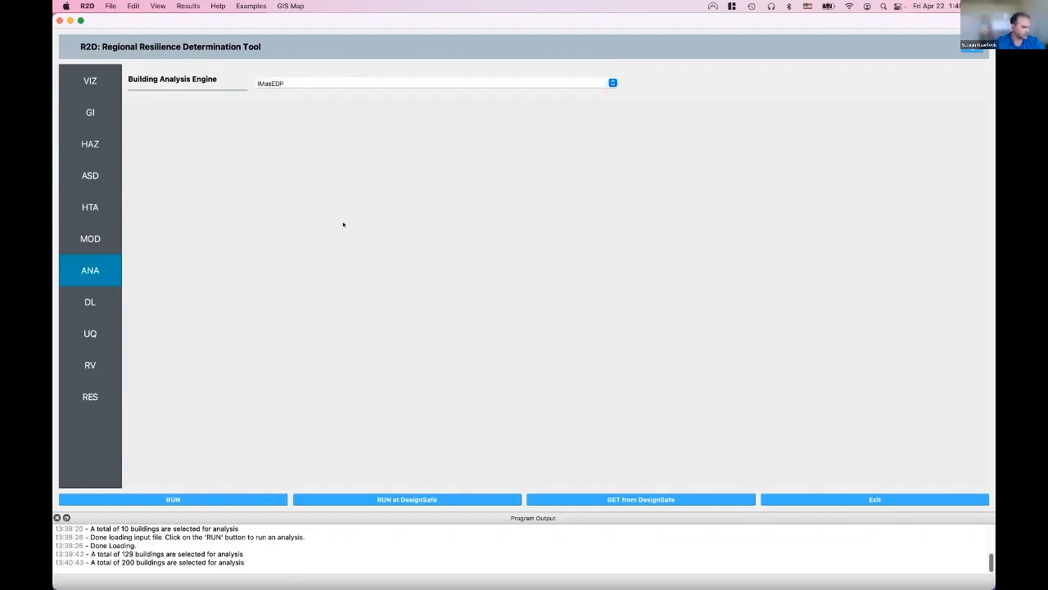
- Review the Pelicun damage and loss settings and the uncertainty quantification application setting
click(107, 302)
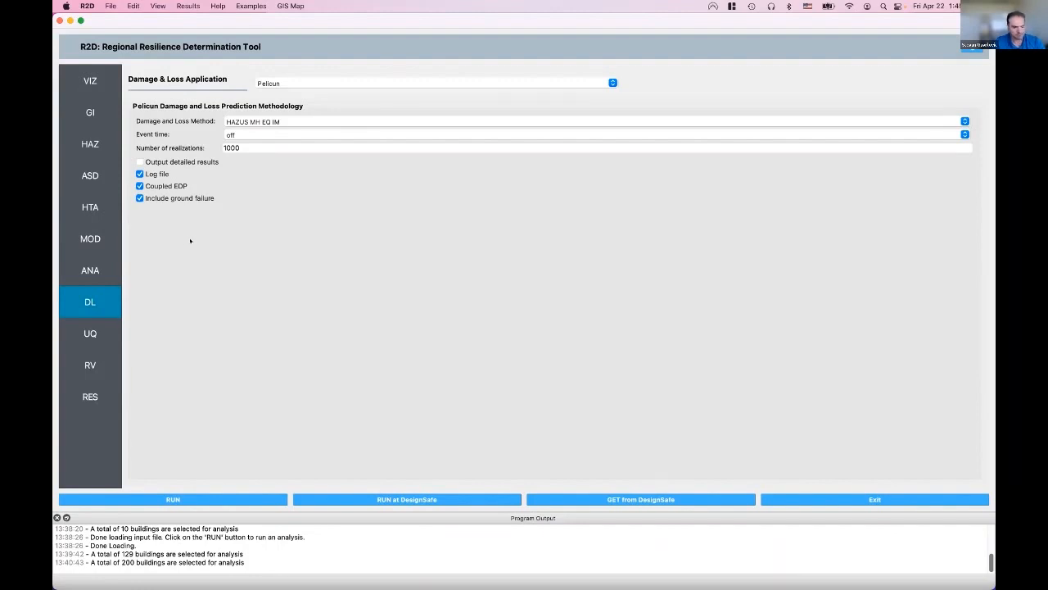
click(105, 331)
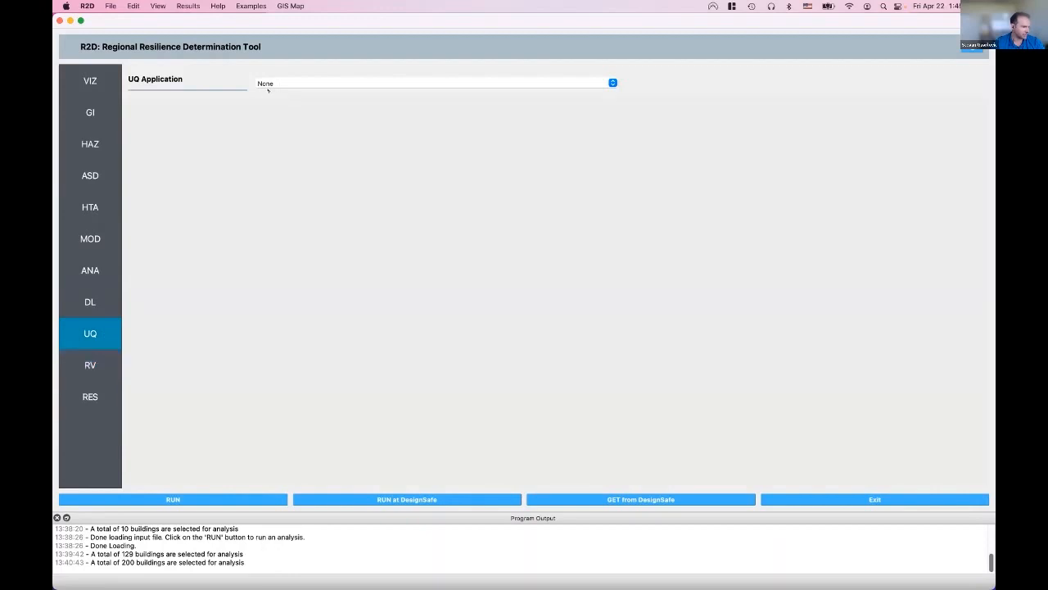
- Review the input random variables page and the regional results summary page
click(106, 361)
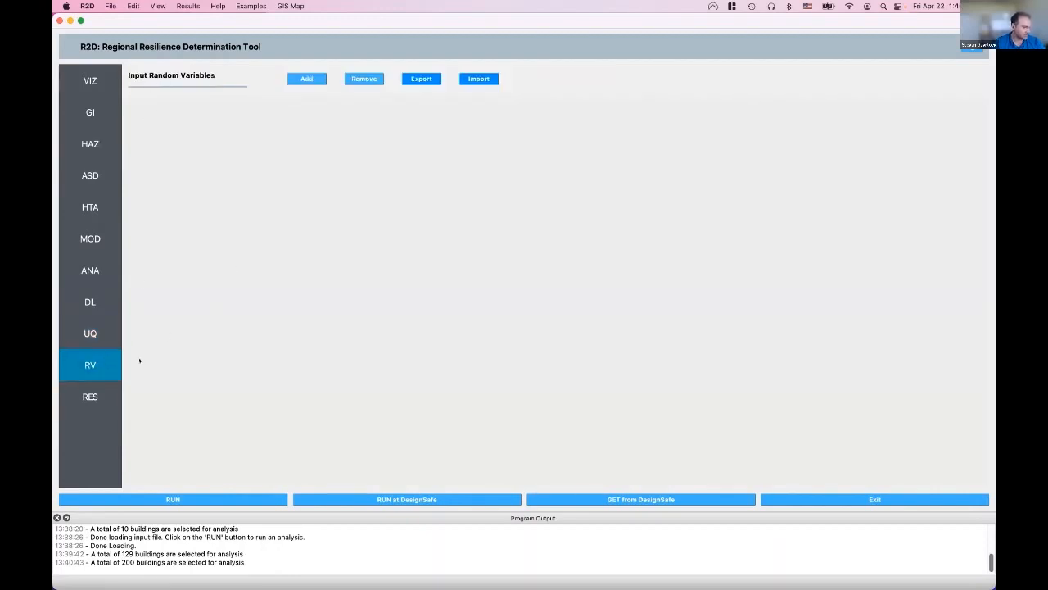
click(99, 395)
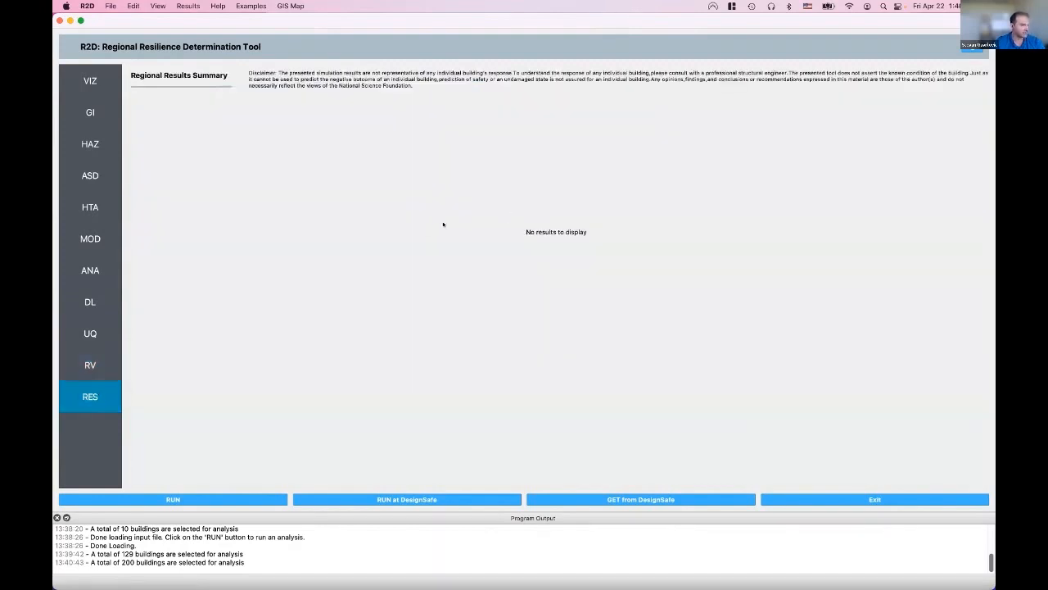
- Clear all inputs and choose inputRWHALE.json from the LocalWorkDir AlamedaSubset folder as the input file for loading results
click(132, 7)
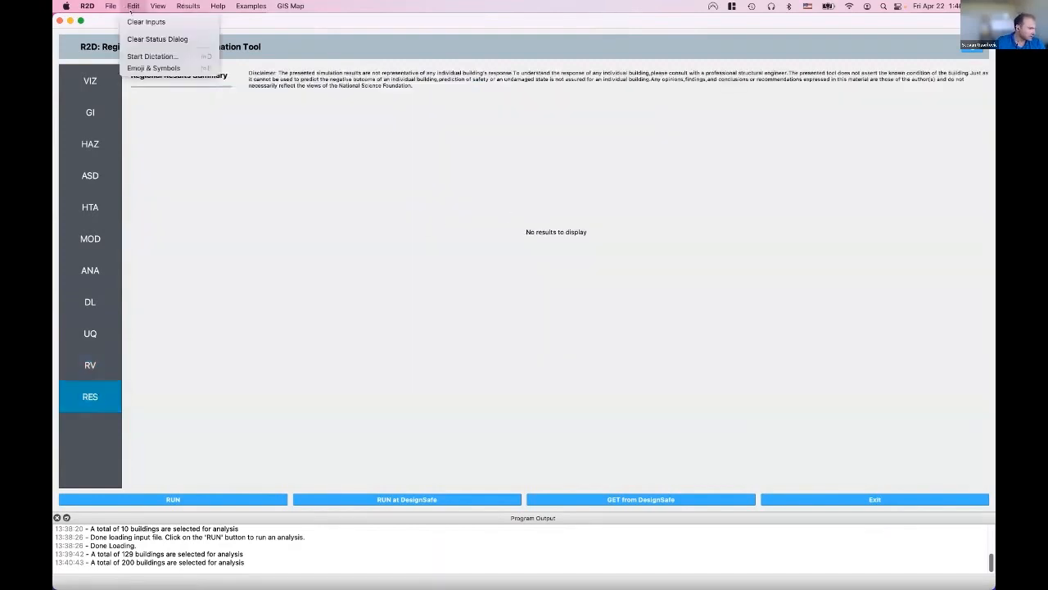
click(144, 22)
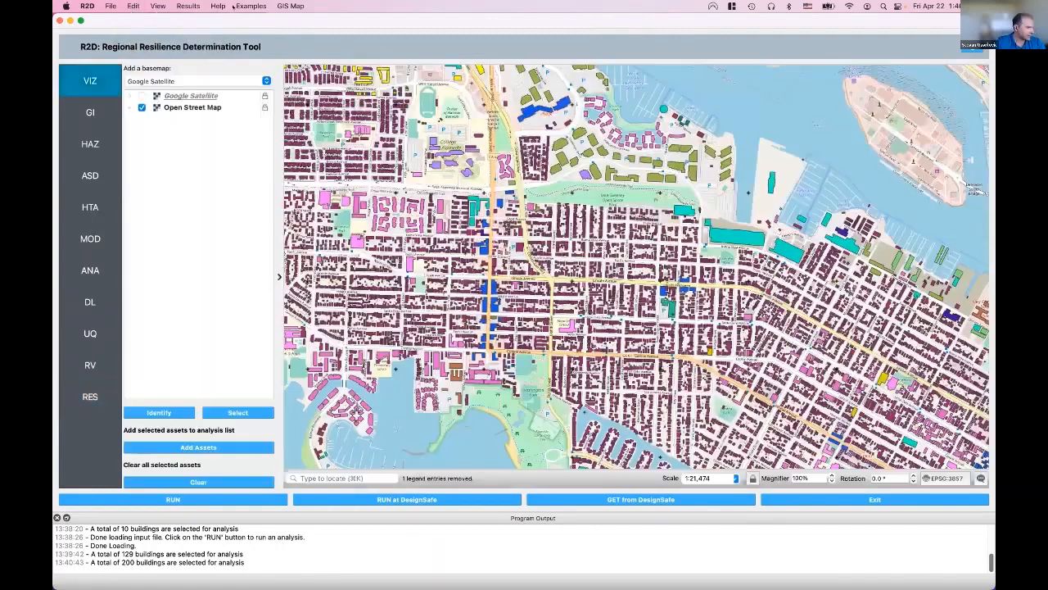
click(251, 6)
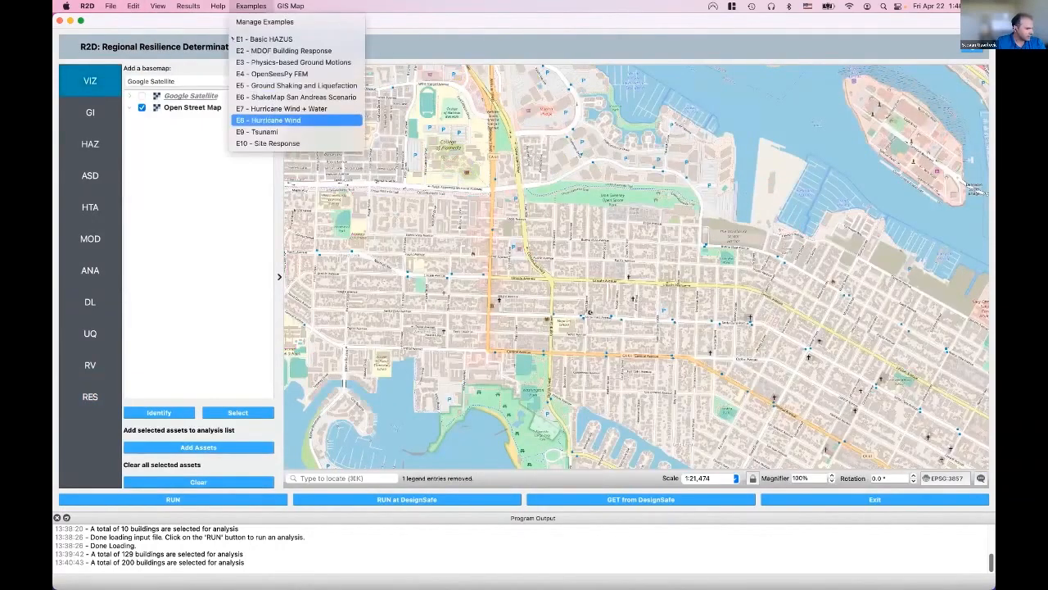
click(197, 21)
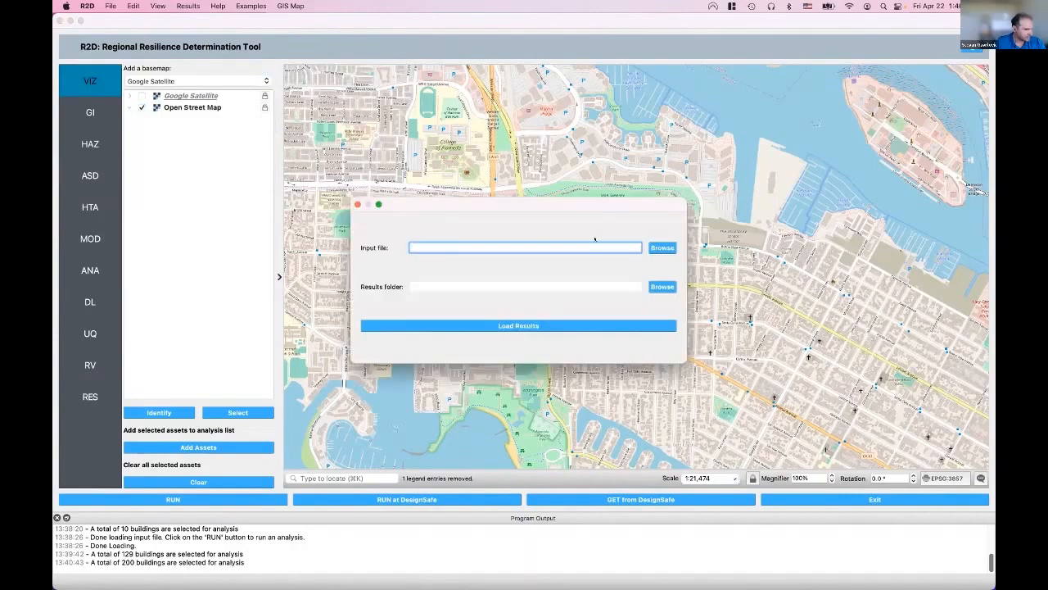
click(654, 249)
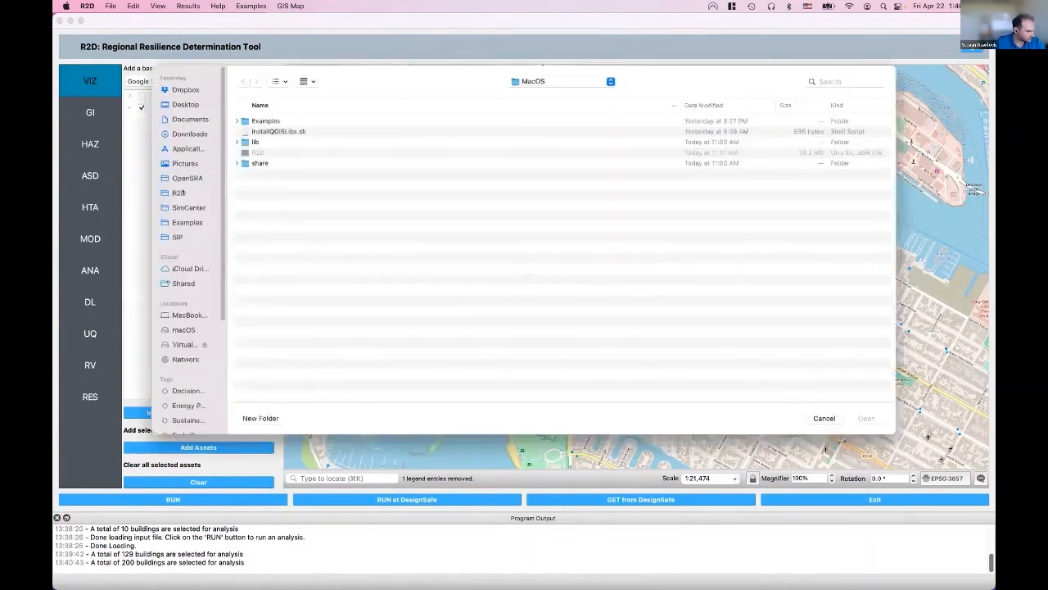
double_click(271, 121)
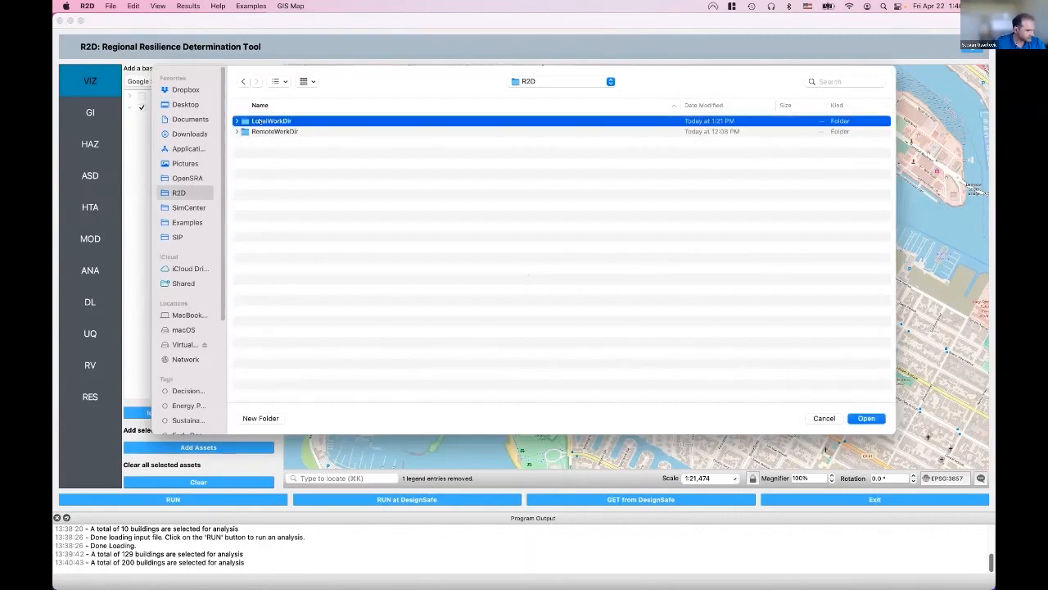
double_click(273, 121)
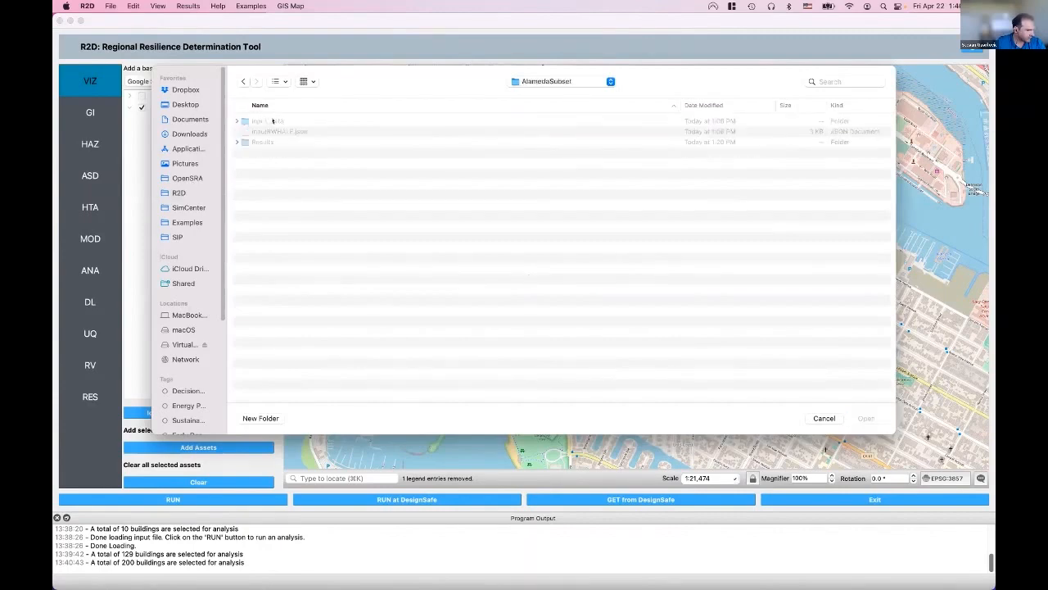
double_click(278, 131)
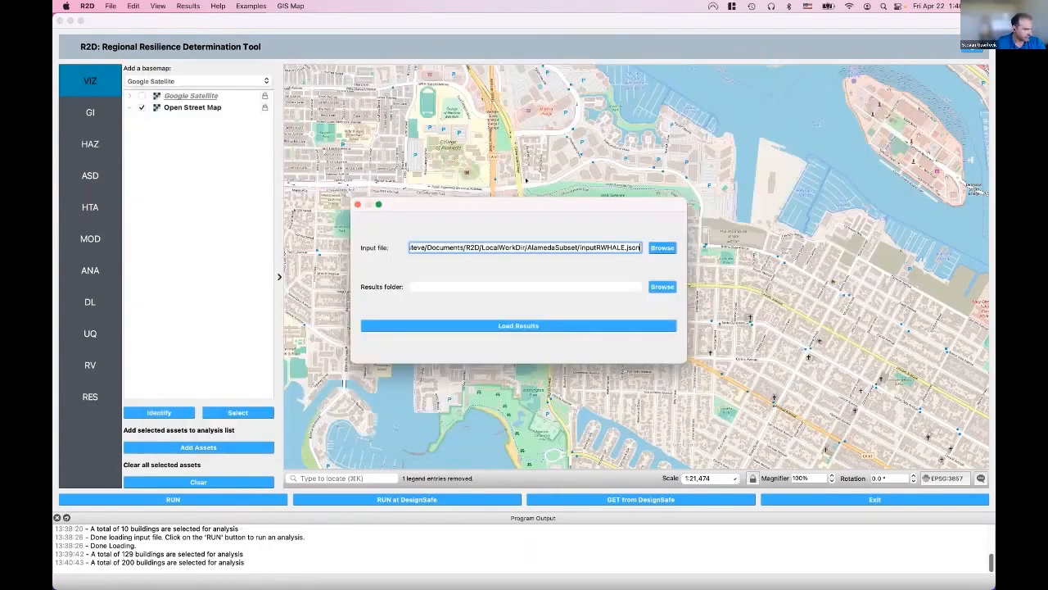
- Set the results folder to the AlamedaSubset Results folder and load the results
click(662, 286)
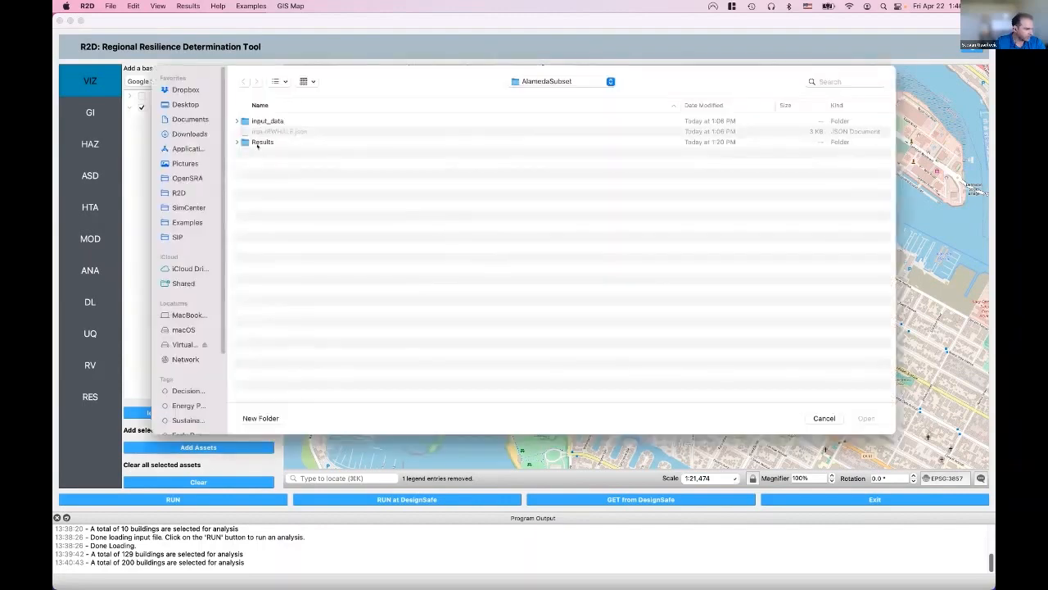
click(257, 142)
double_click(257, 142)
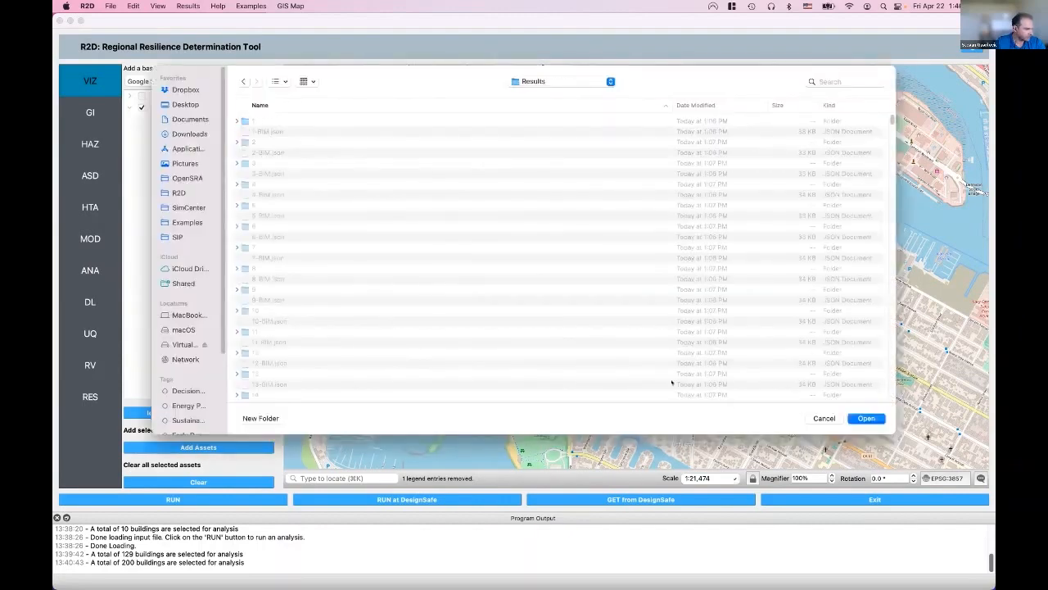
click(866, 418)
click(483, 325)
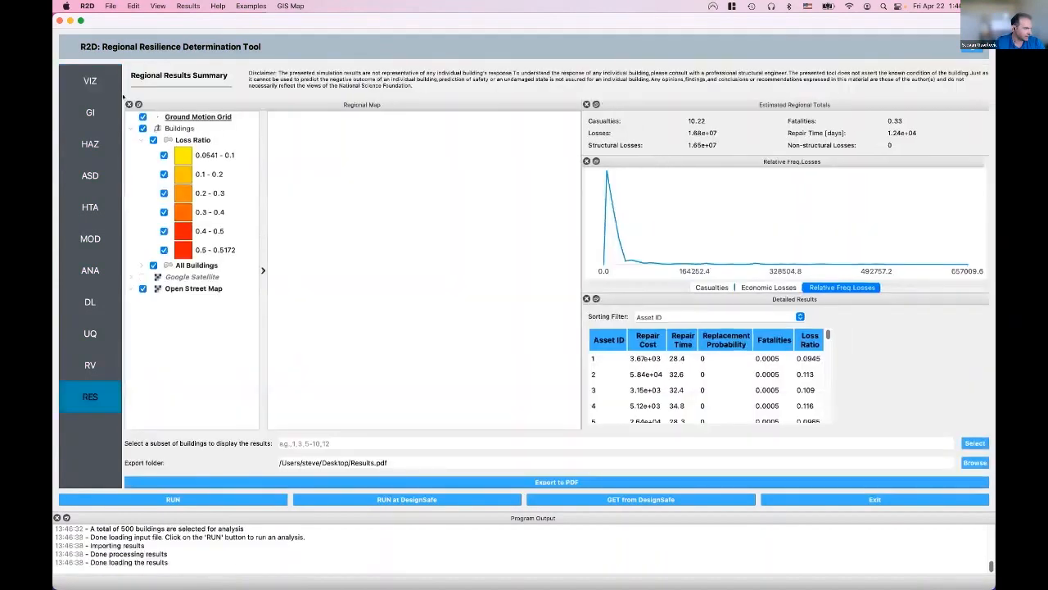
- Return to the map visualization, expand the Buildings group, hide the All Buildings layer and examine the Loss Ratio layer across the western part of the island
click(86, 73)
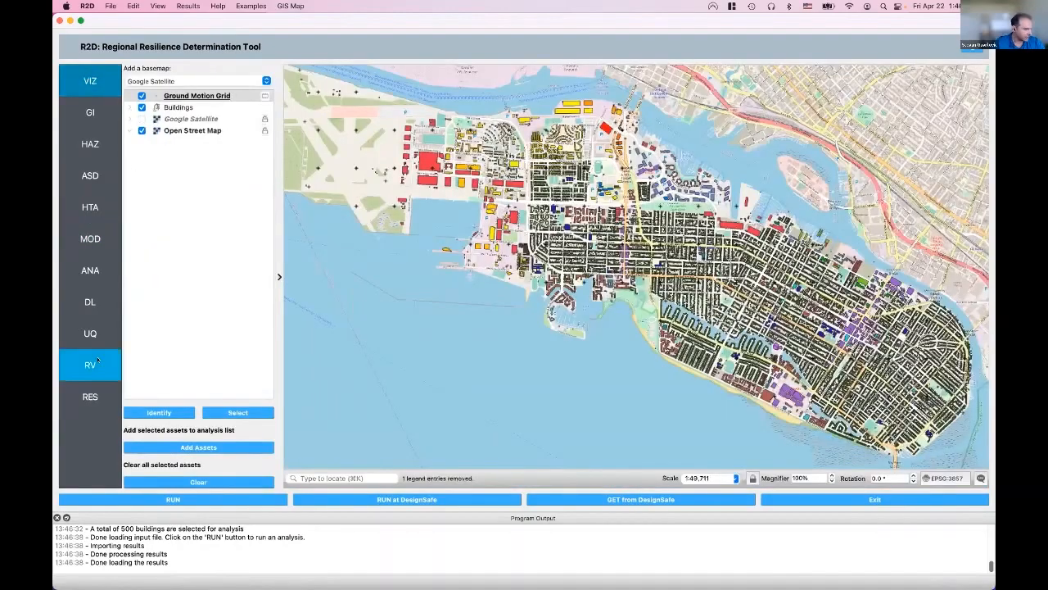
scroll(491, 172, up, 2)
scroll(461, 89, up, 2)
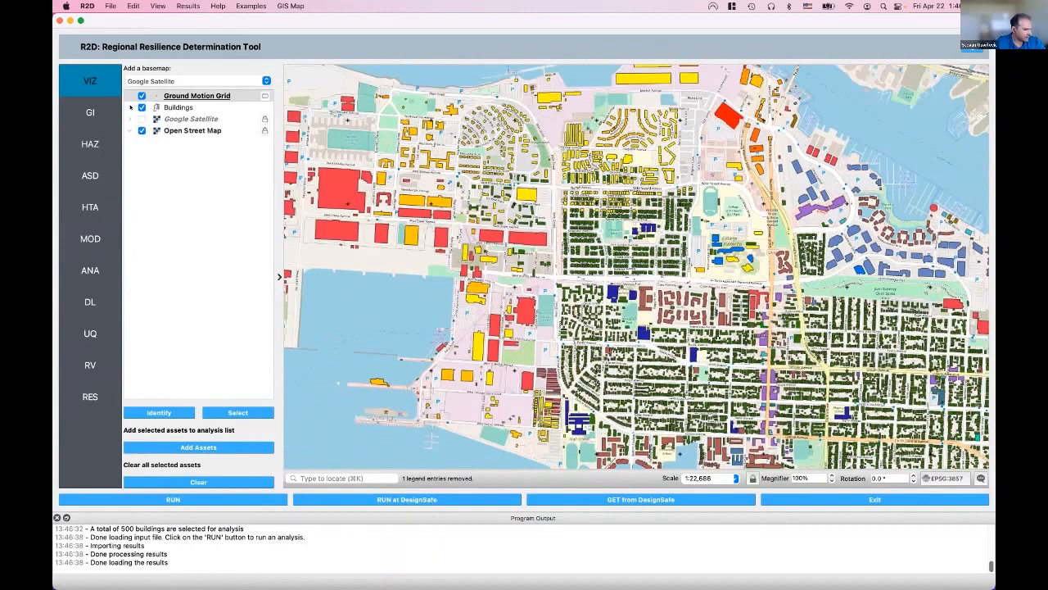
click(130, 108)
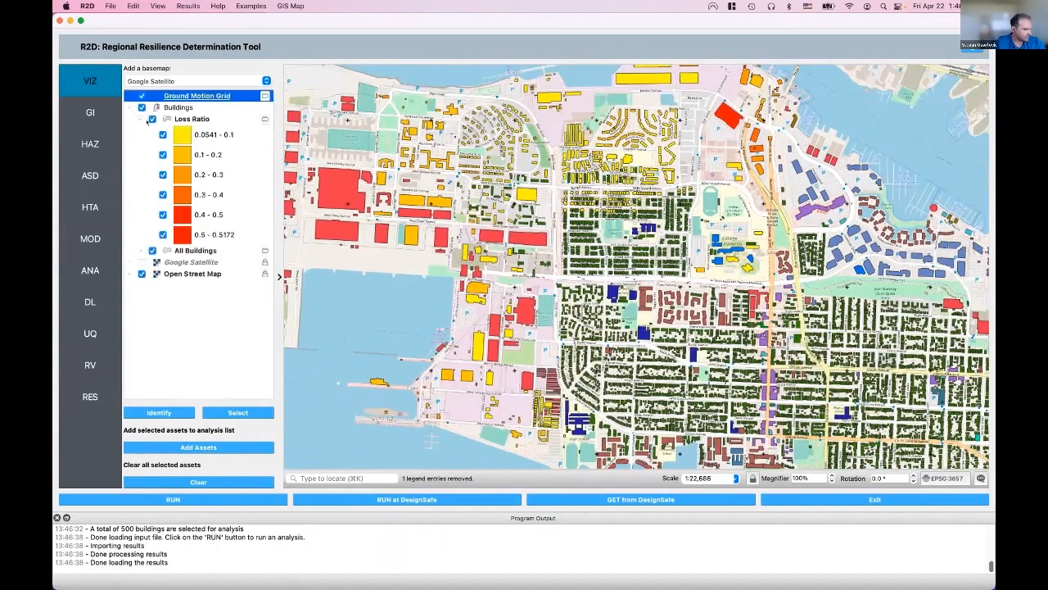
click(152, 250)
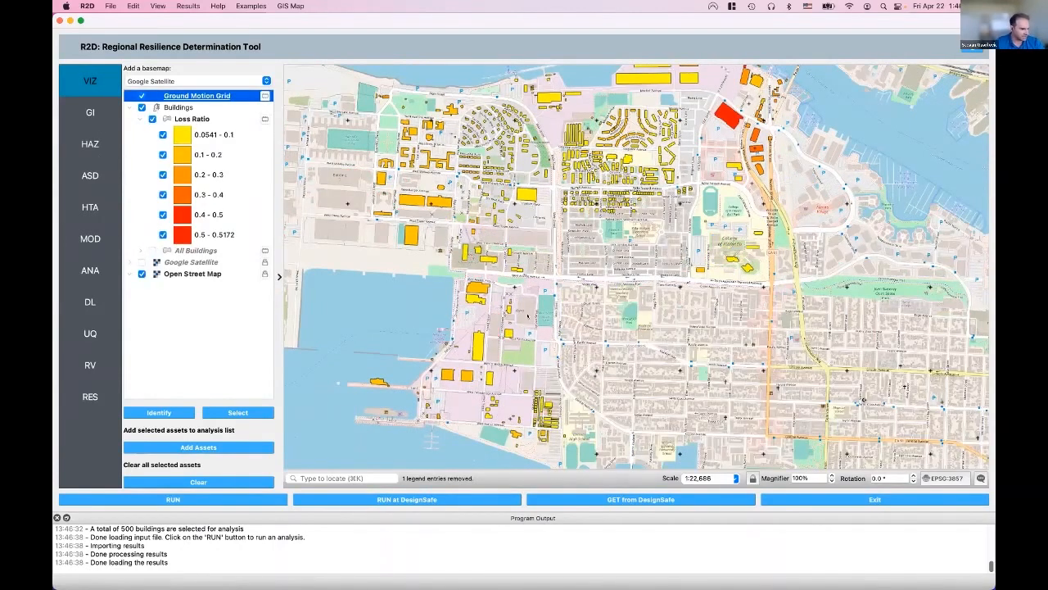
scroll(796, 207, down, 2)
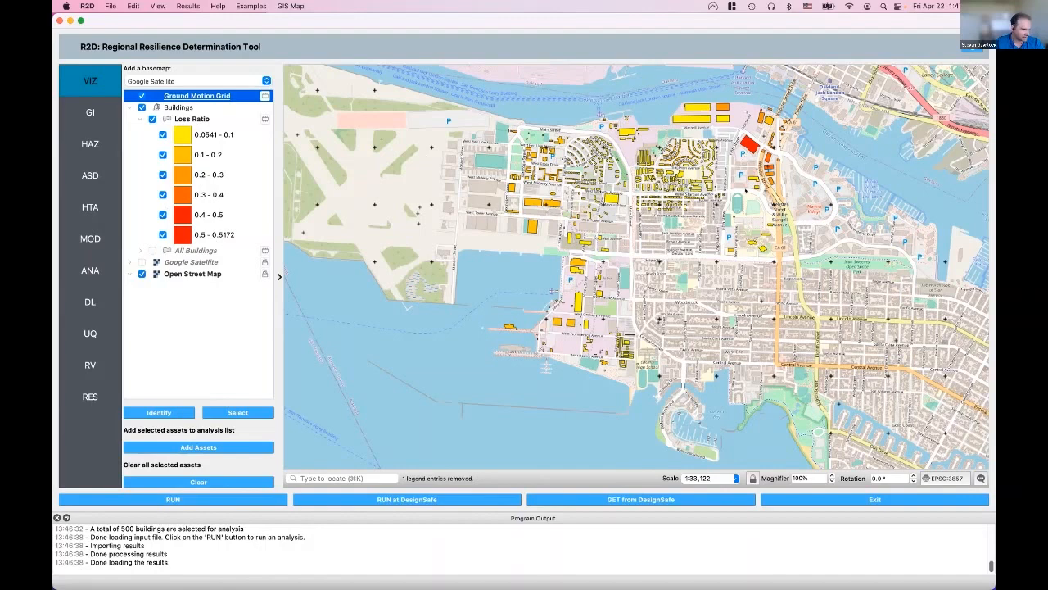
drag(689, 235, 644, 255)
scroll(637, 255, up, 2)
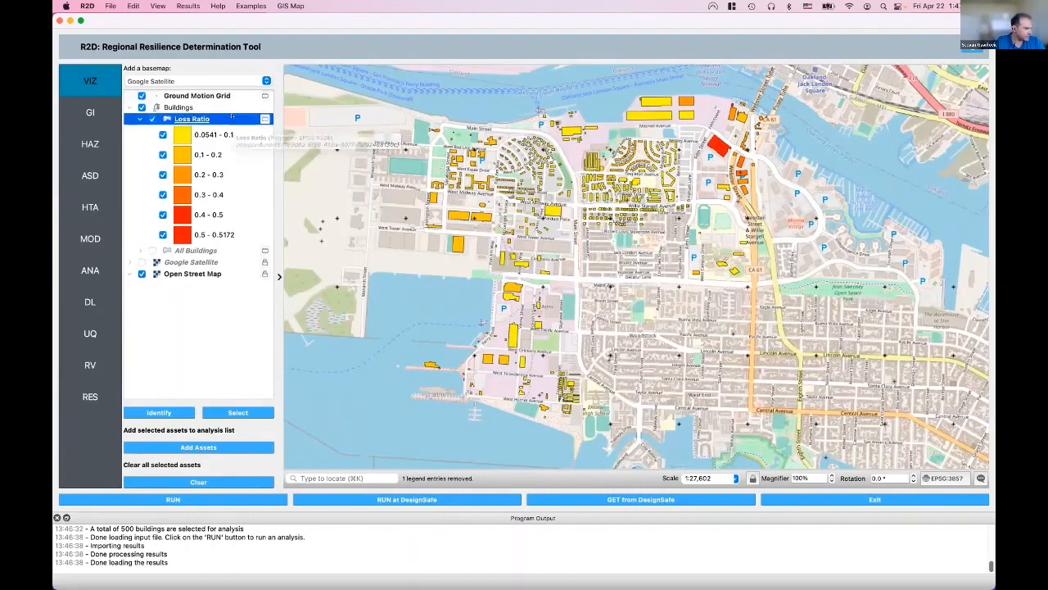
- Open the filter query for the Loss Ratio layer and enter the condition "LossRatio" > 0.25
click(231, 118)
right_click(231, 119)
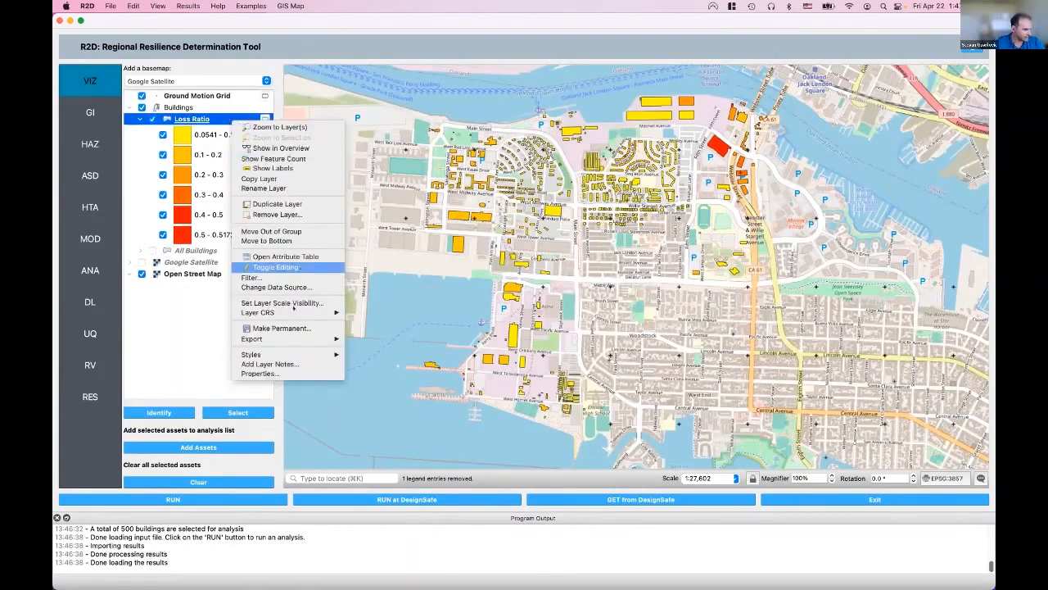
mouse_move(262, 312)
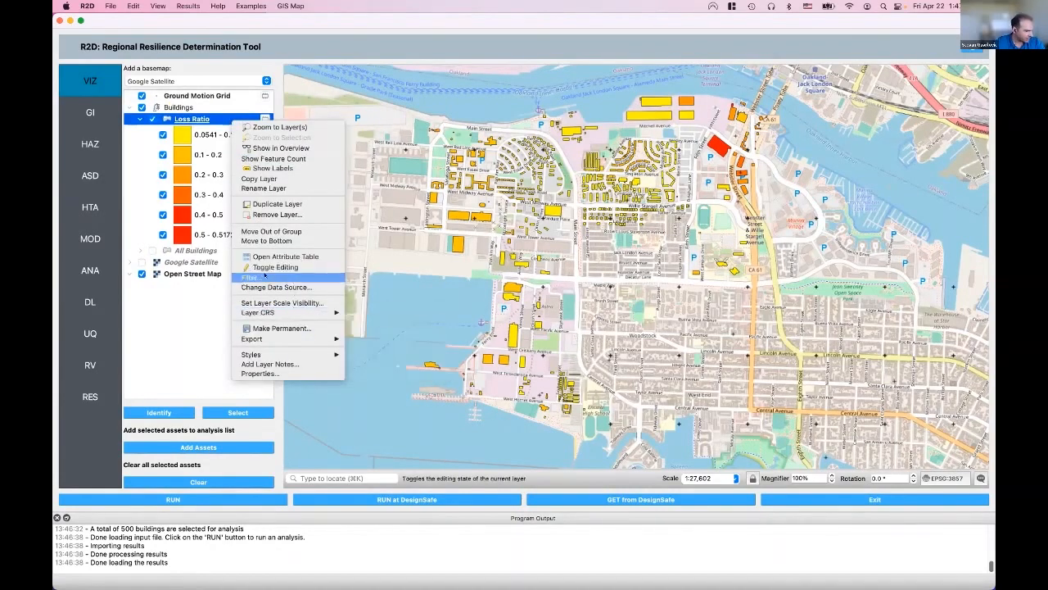
click(283, 267)
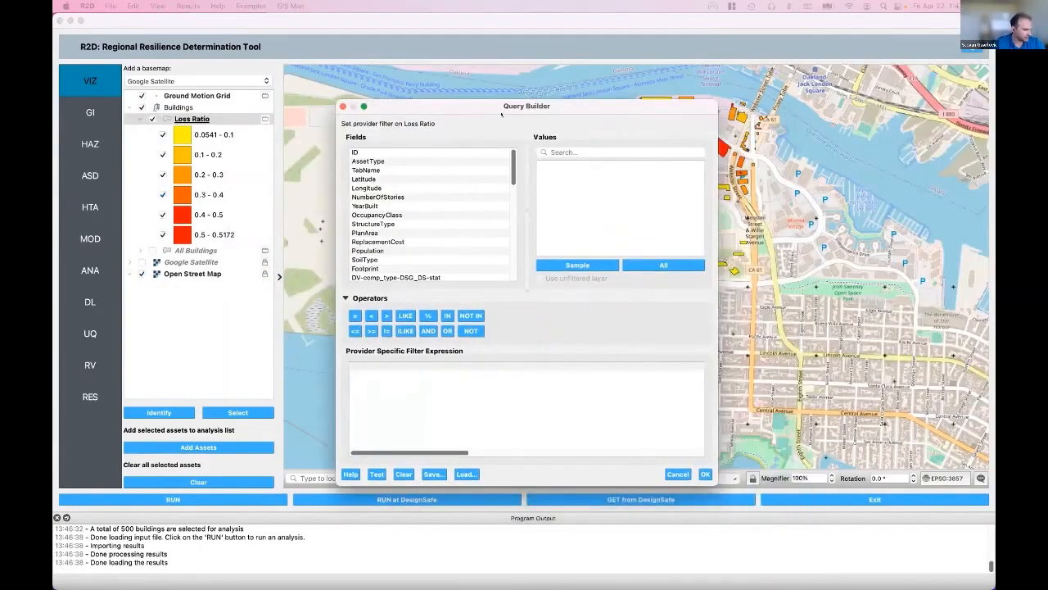
drag(502, 115, 689, 115)
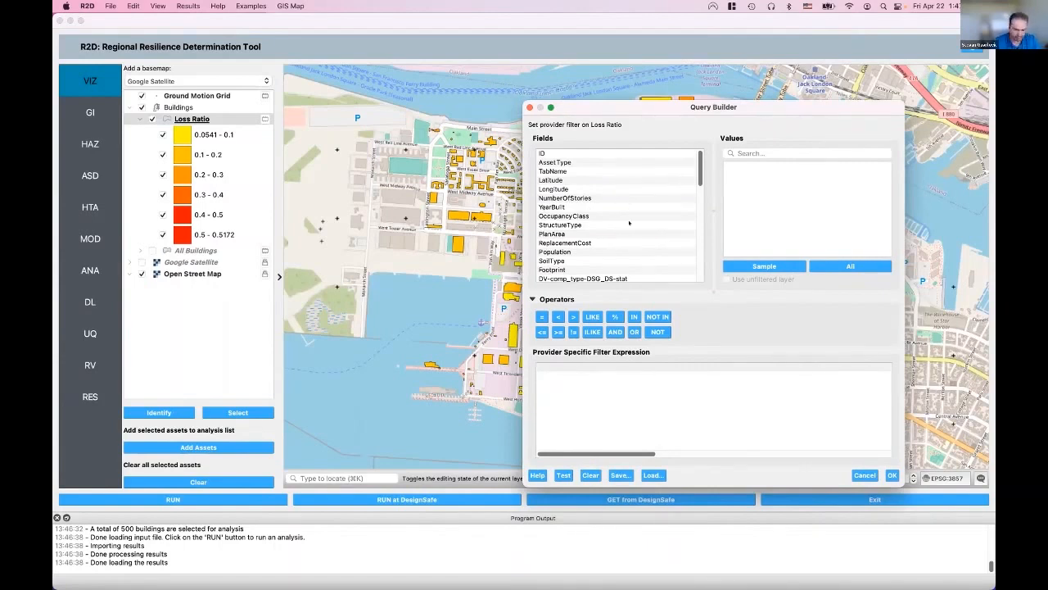
scroll(562, 172, down, 15)
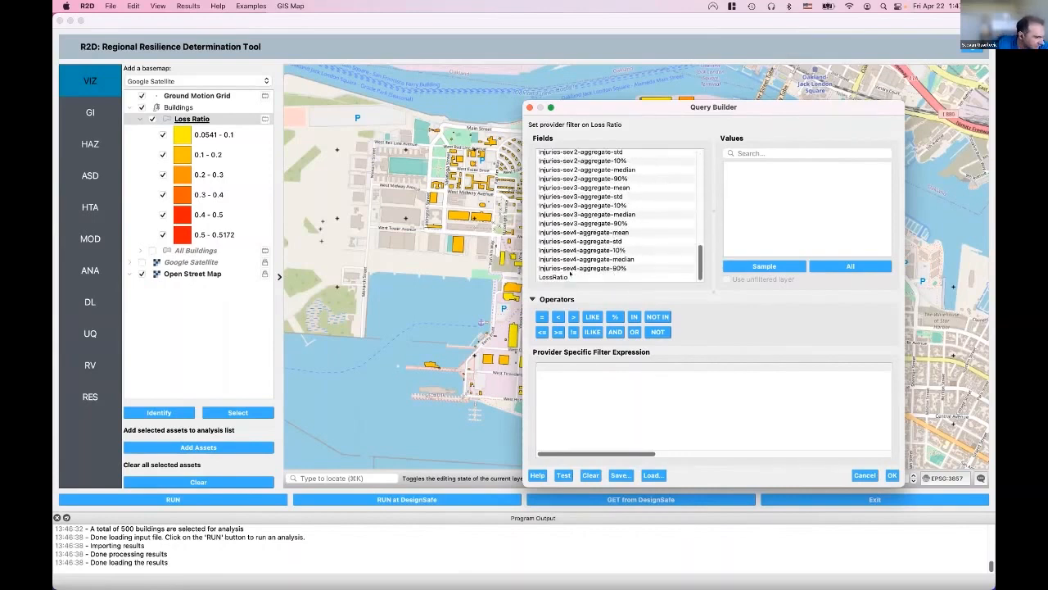
double_click(565, 277)
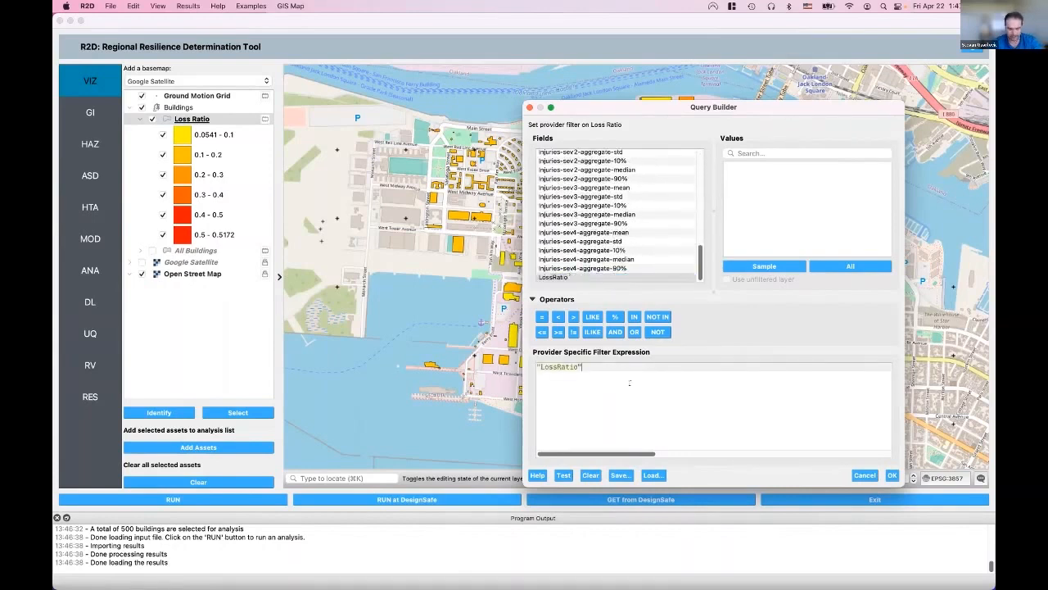
click(573, 316)
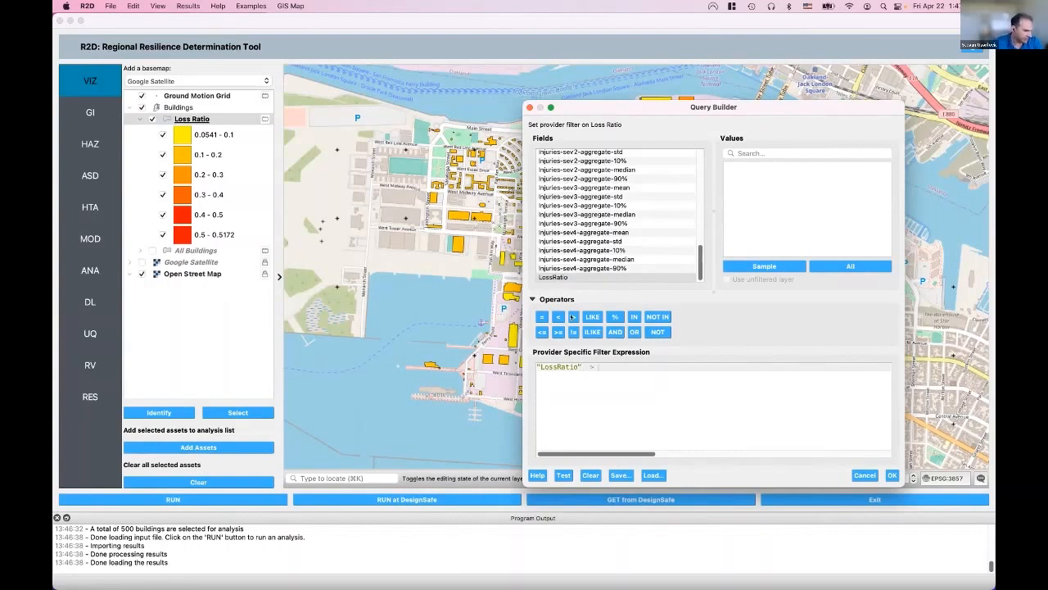
text(0.25)
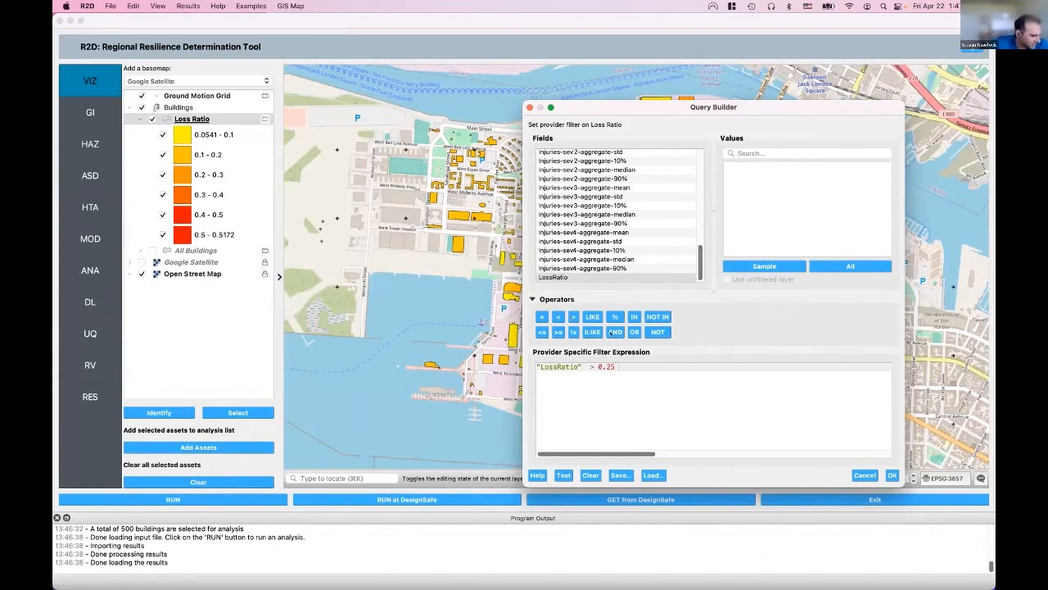
- Extend the filter expression with AND "YearBuilt" < 1925 and test the query
click(612, 332)
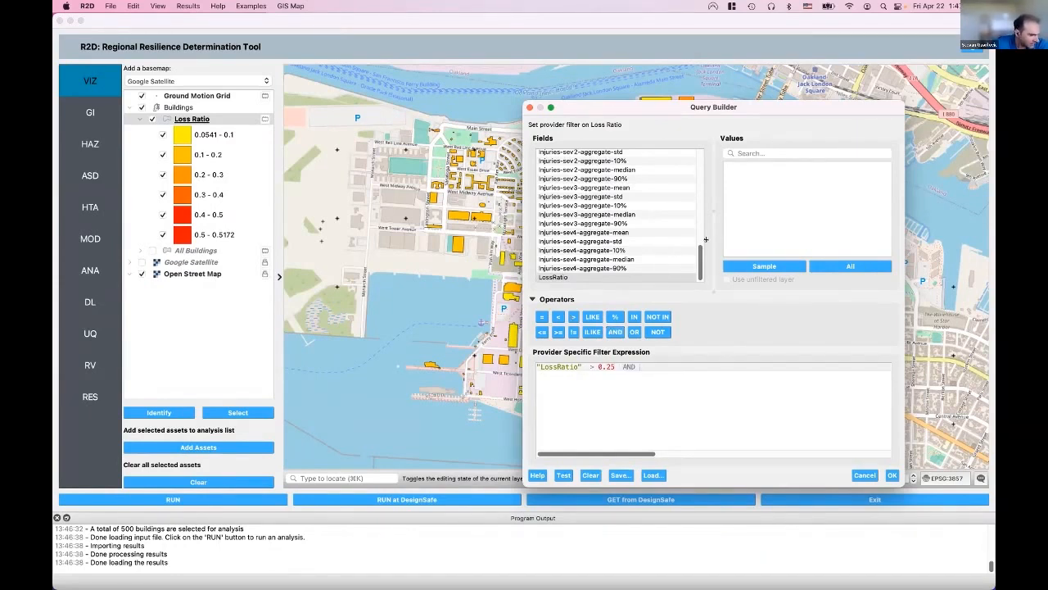
drag(701, 254, 701, 163)
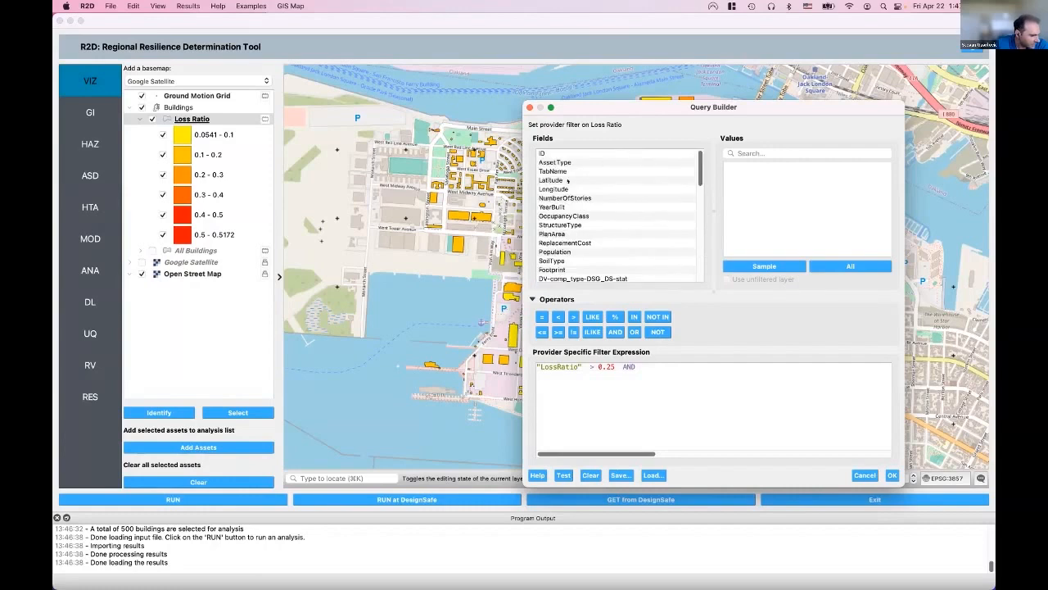
double_click(563, 207)
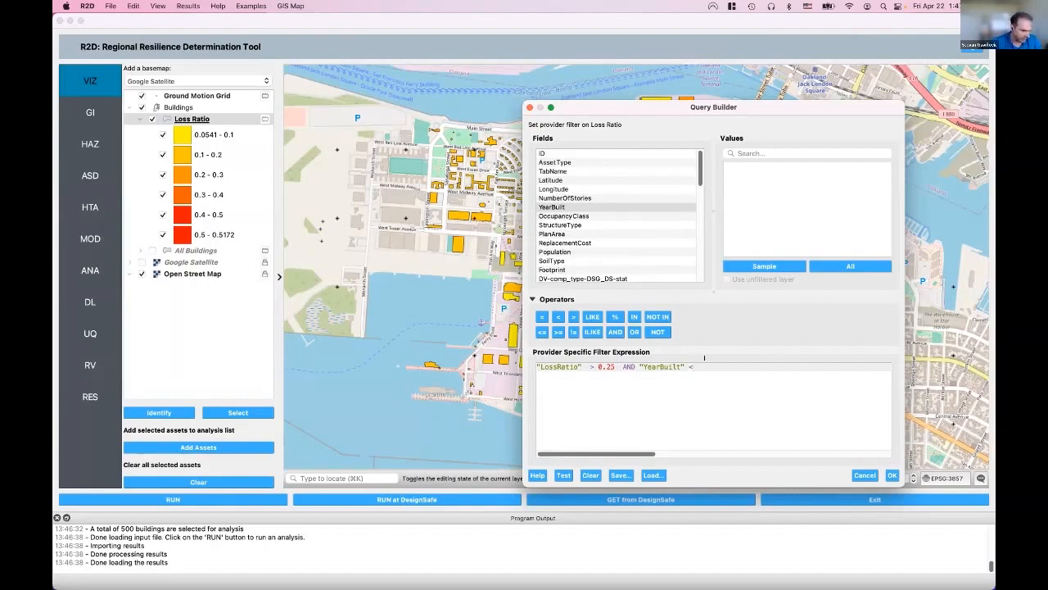
text(1925)
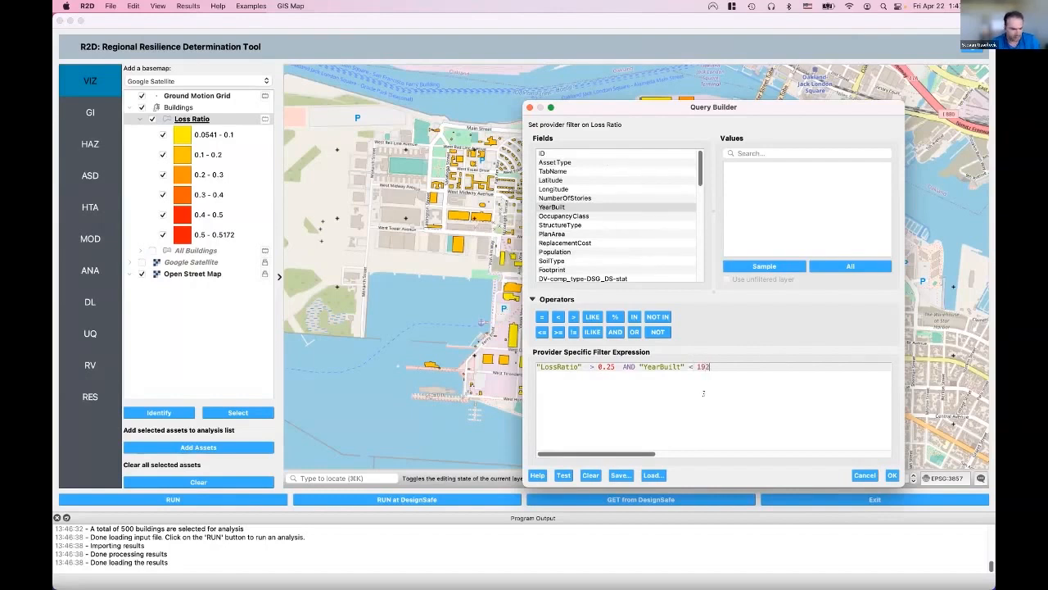
click(558, 475)
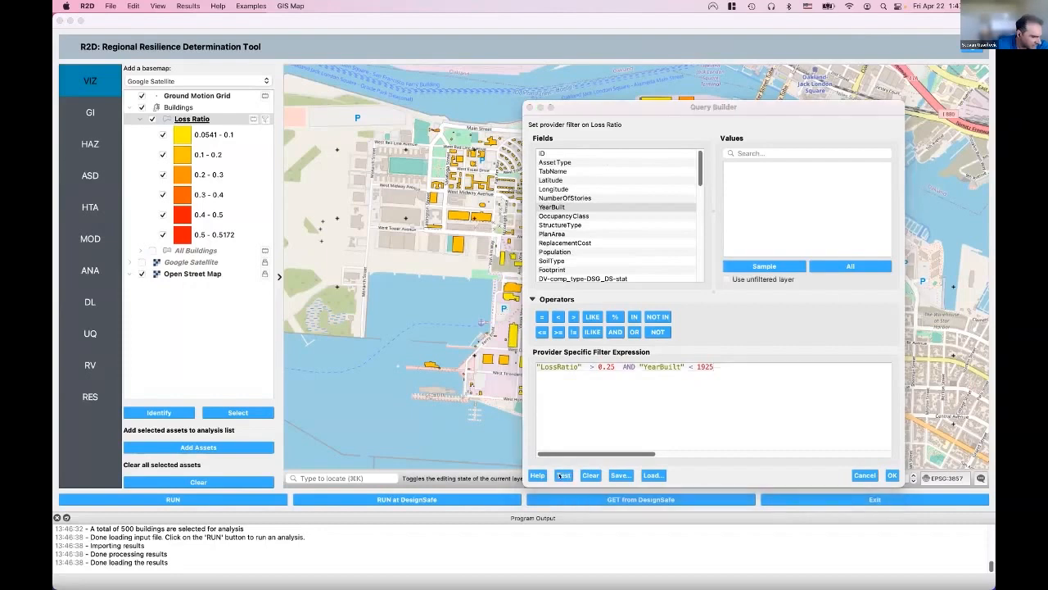
click(777, 295)
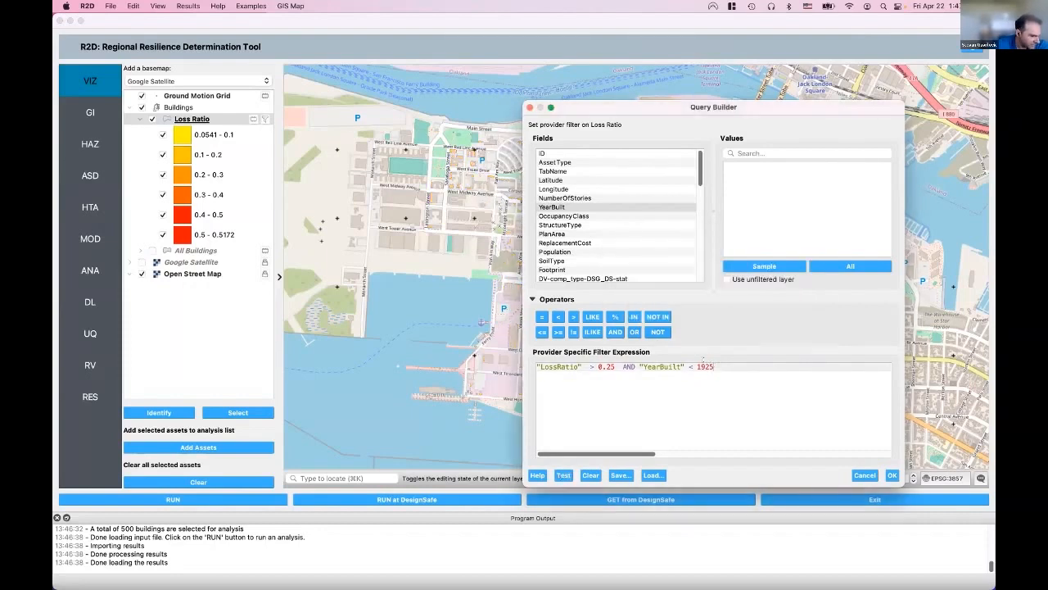
- Change the year condition in the Loss Ratio filter to "YearBuilt" < 1950, test the query and apply the filter
drag(714, 366, 700, 366)
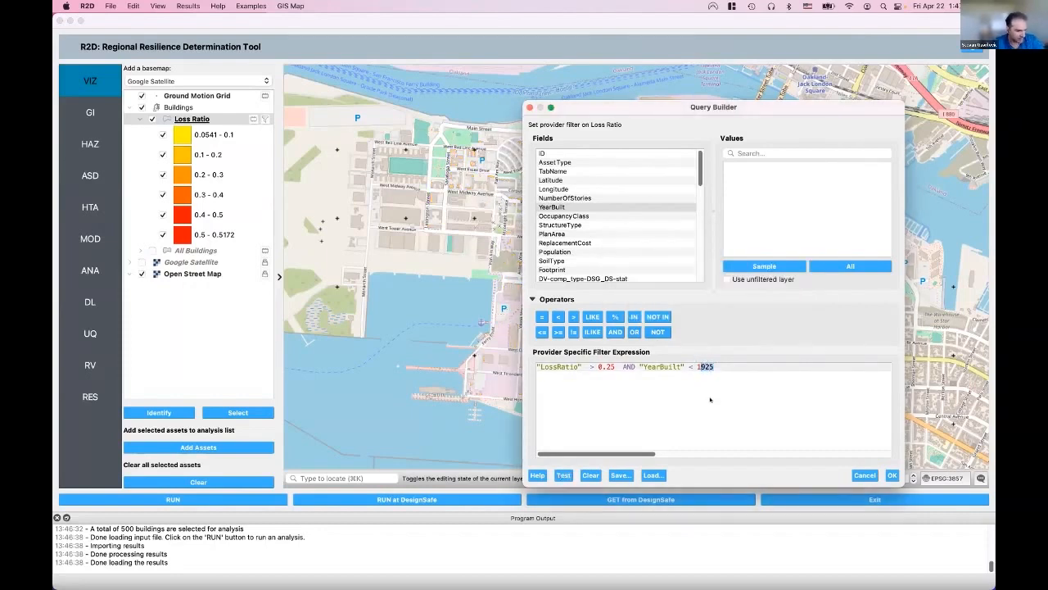
text(94)
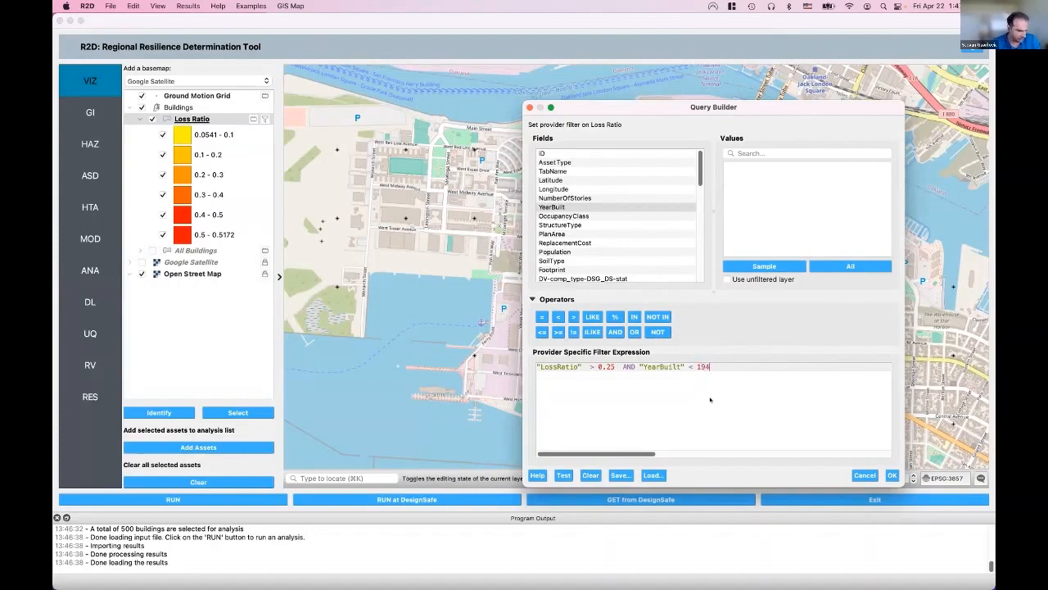
key(BackSpace)
text(50)
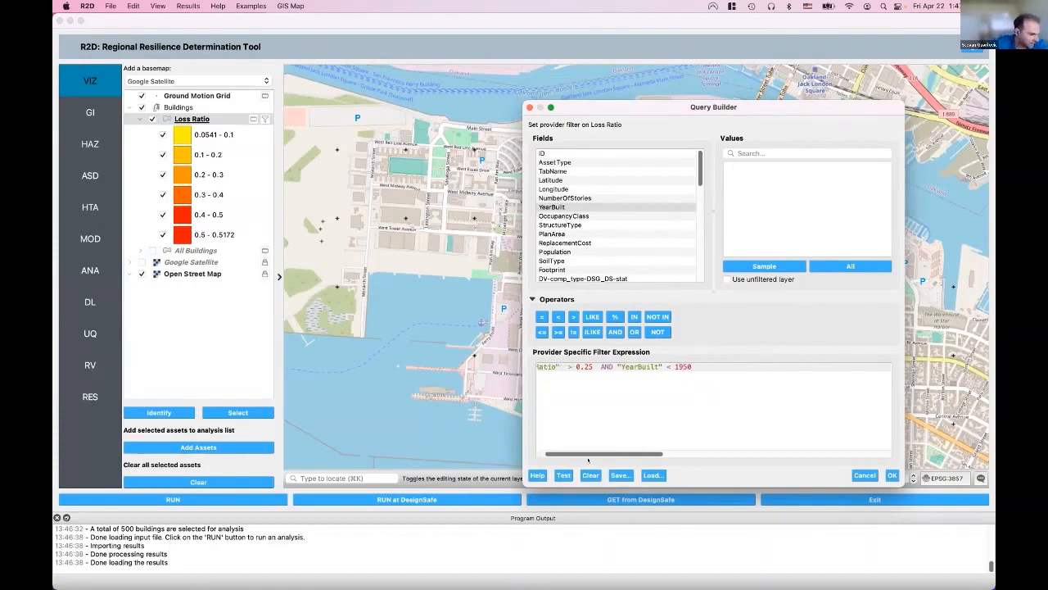
click(563, 475)
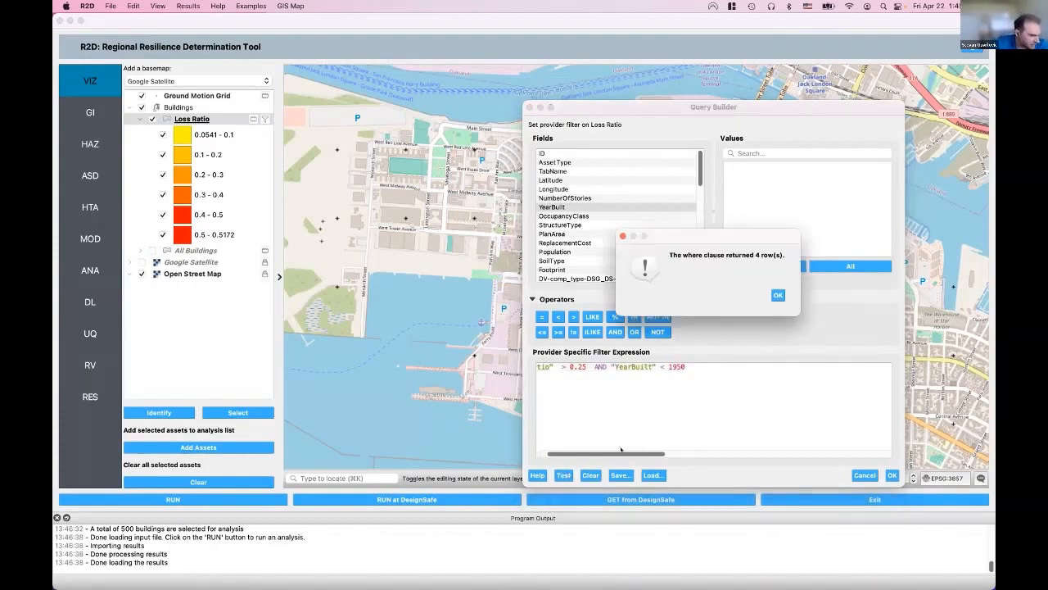
click(776, 295)
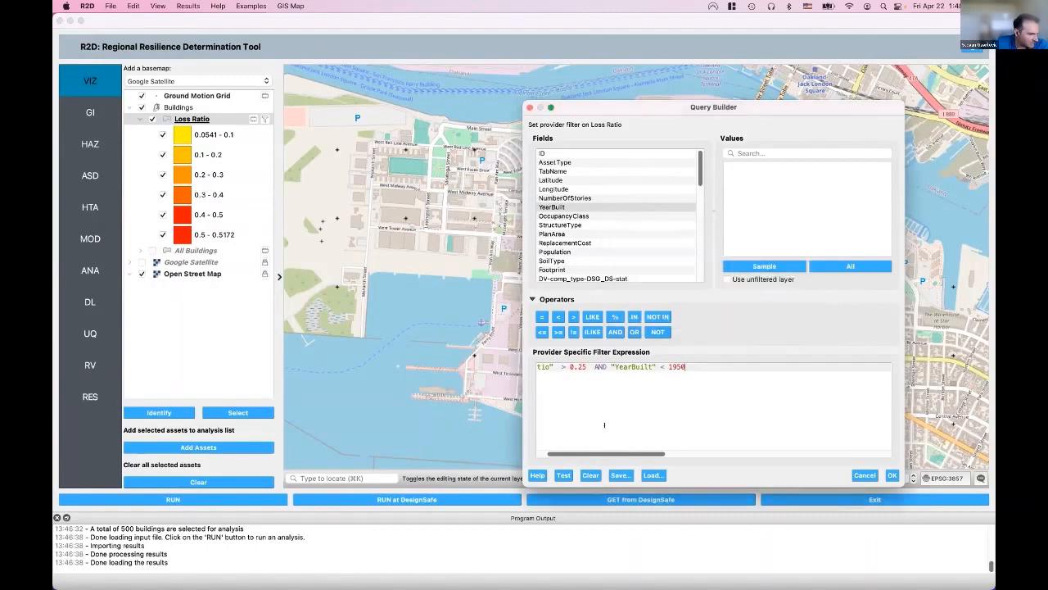
drag(604, 452, 594, 453)
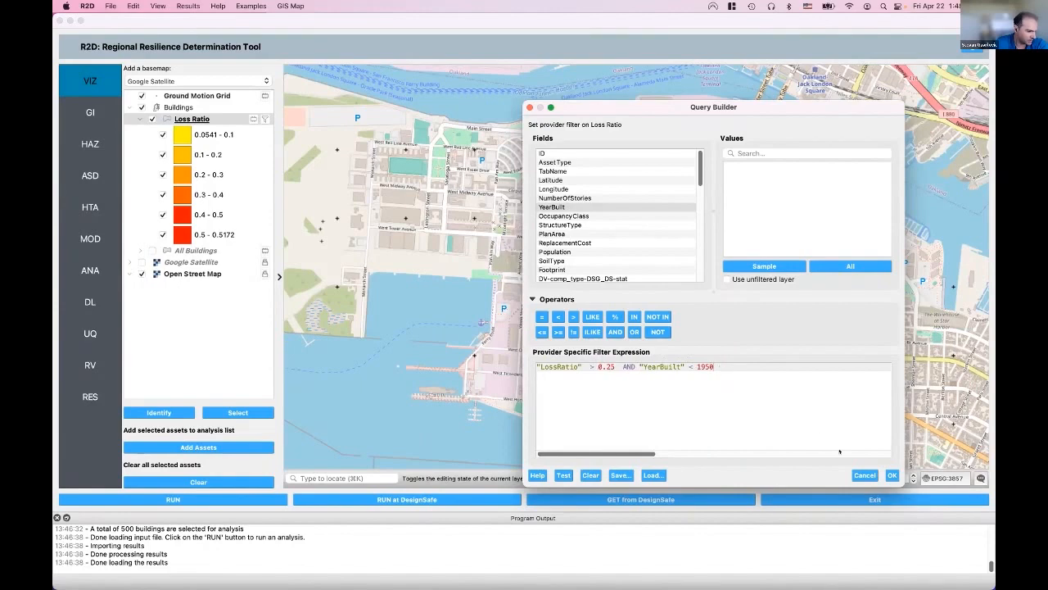
click(892, 475)
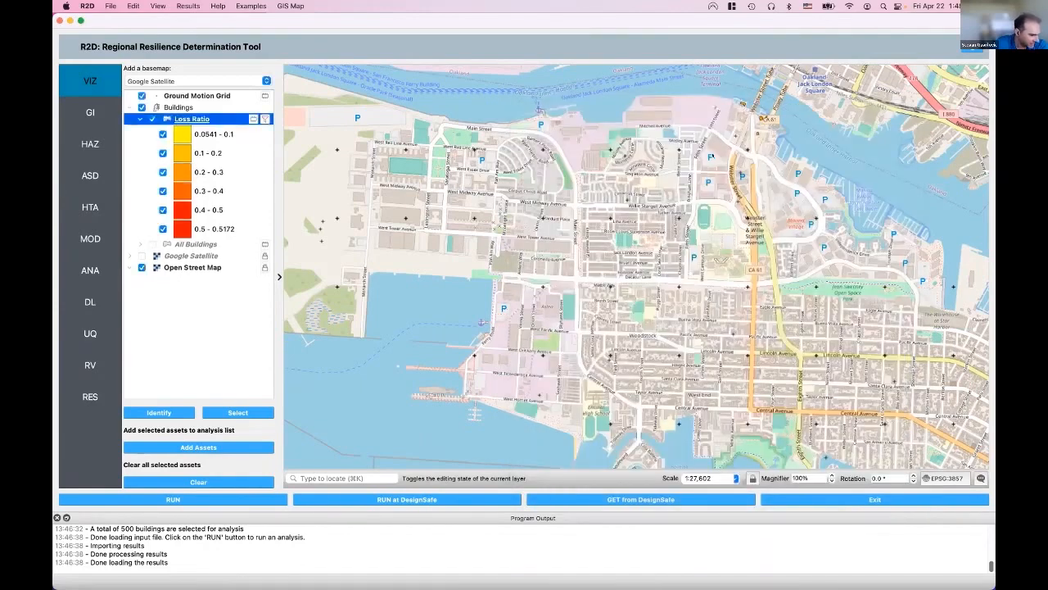
- Zoom the map to the extent of the filtered Loss Ratio layer and examine the remaining buildings
right_click(200, 119)
click(238, 124)
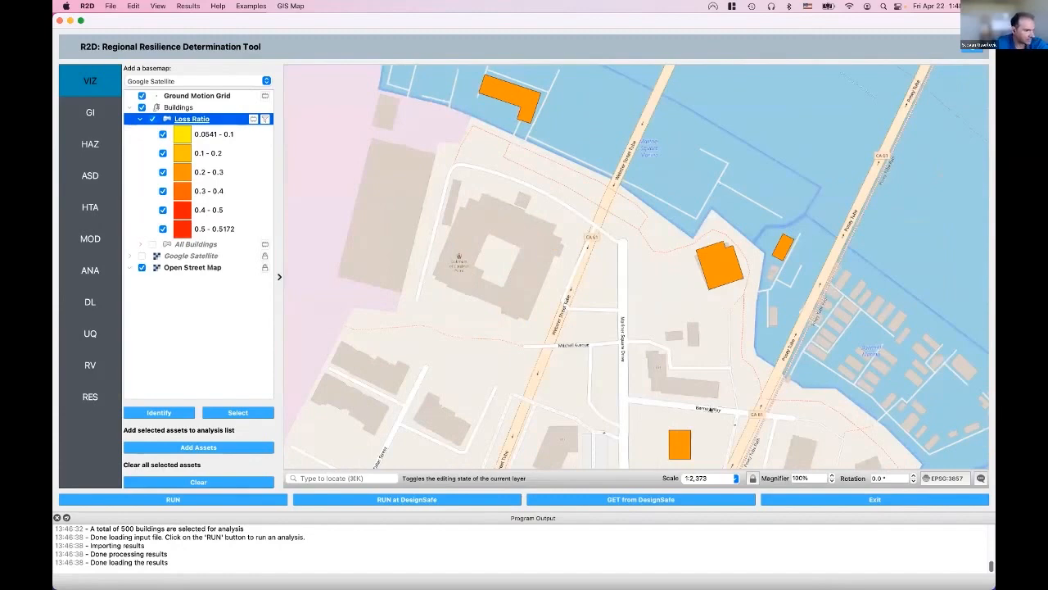
scroll(711, 407, down, 3)
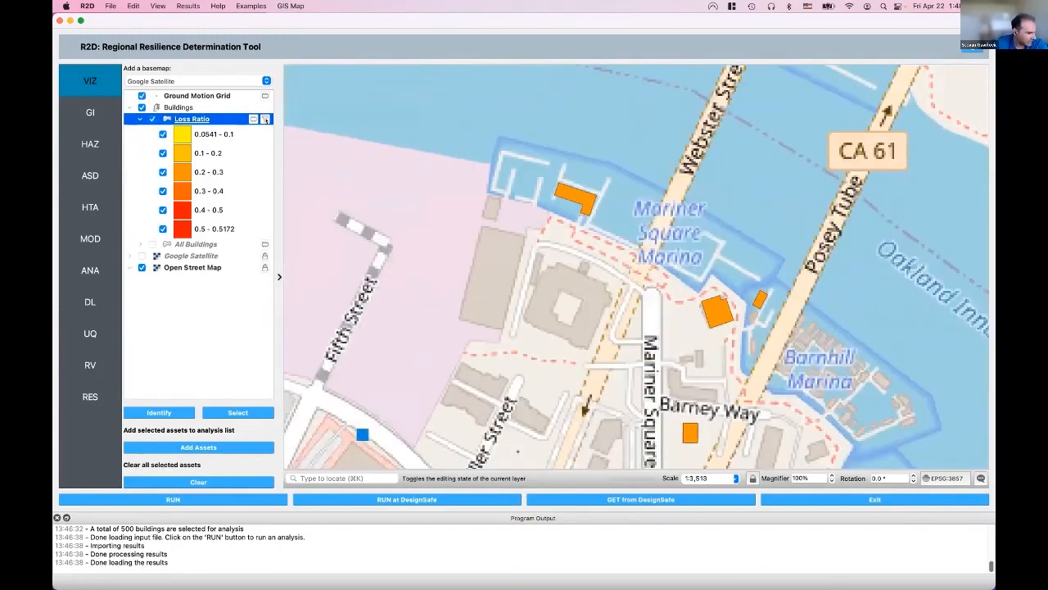
- Clear the filter expression from the Loss Ratio layer and bring the full set of buildings into view
right_click(264, 119)
click(287, 277)
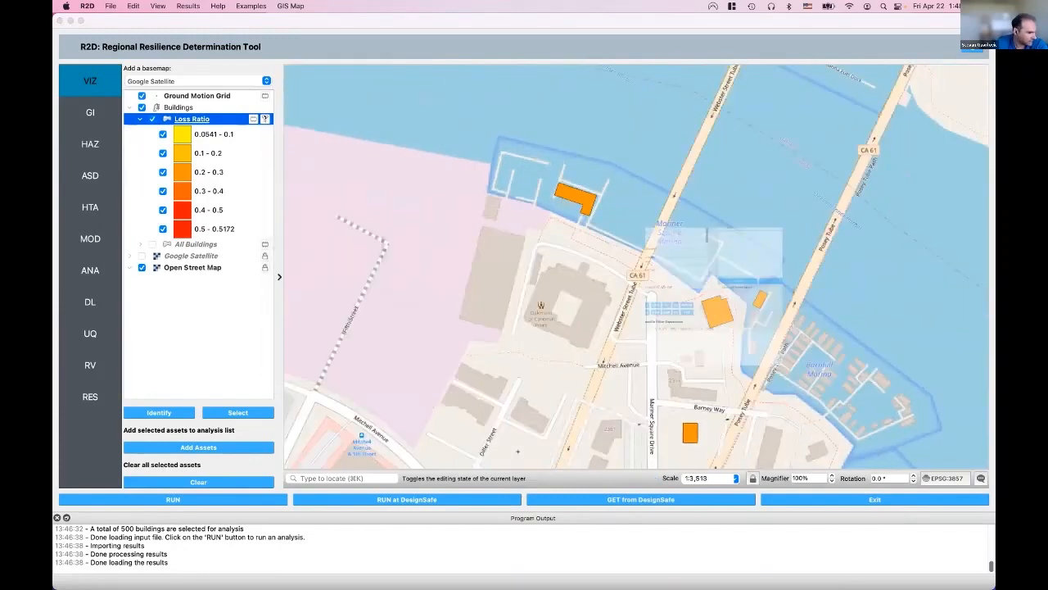
click(591, 475)
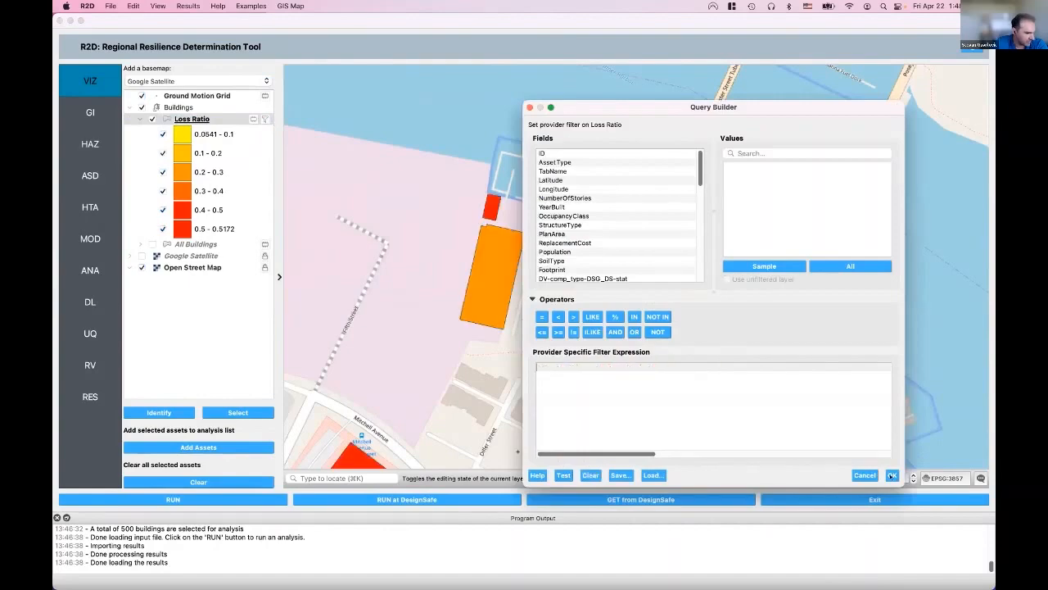
click(892, 475)
scroll(610, 245, down, 12)
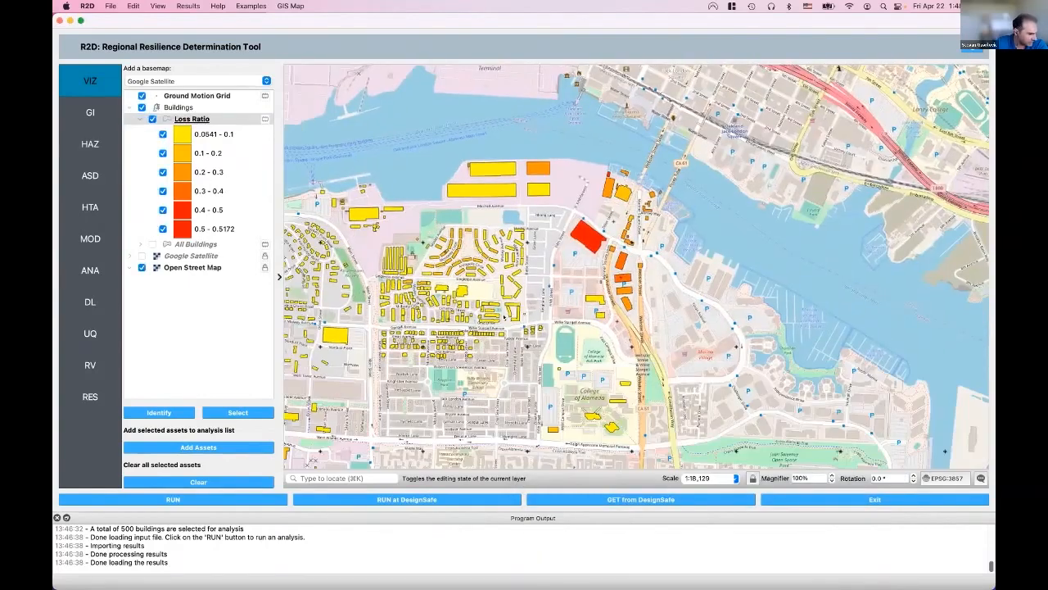
scroll(937, 236, down, 3)
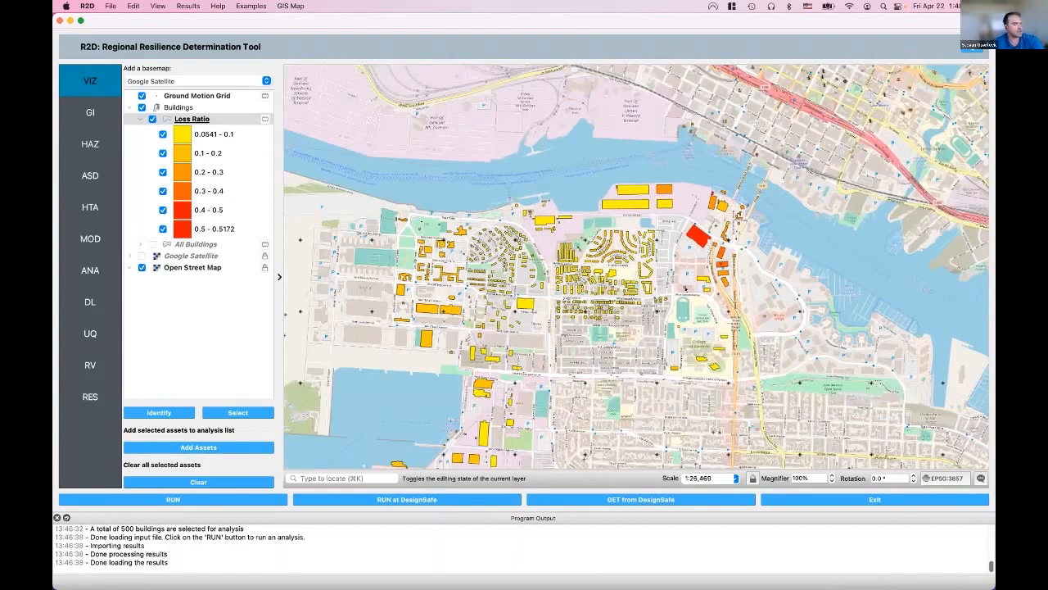
drag(615, 317, 618, 285)
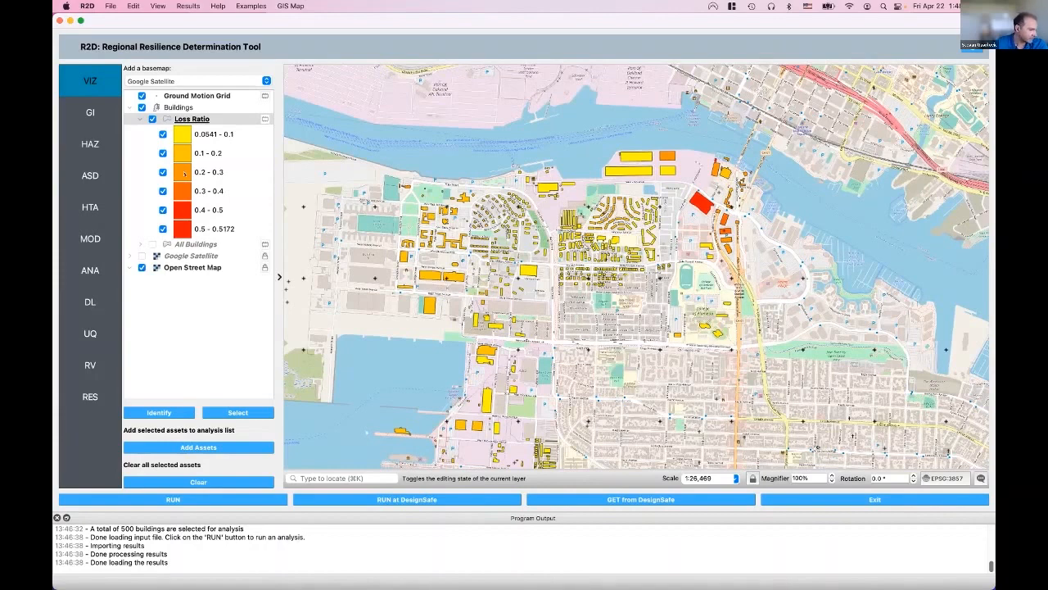
- Duplicate the Loss Ratio layer, open the copy's attribute table and view its LossRatio column
right_click(206, 121)
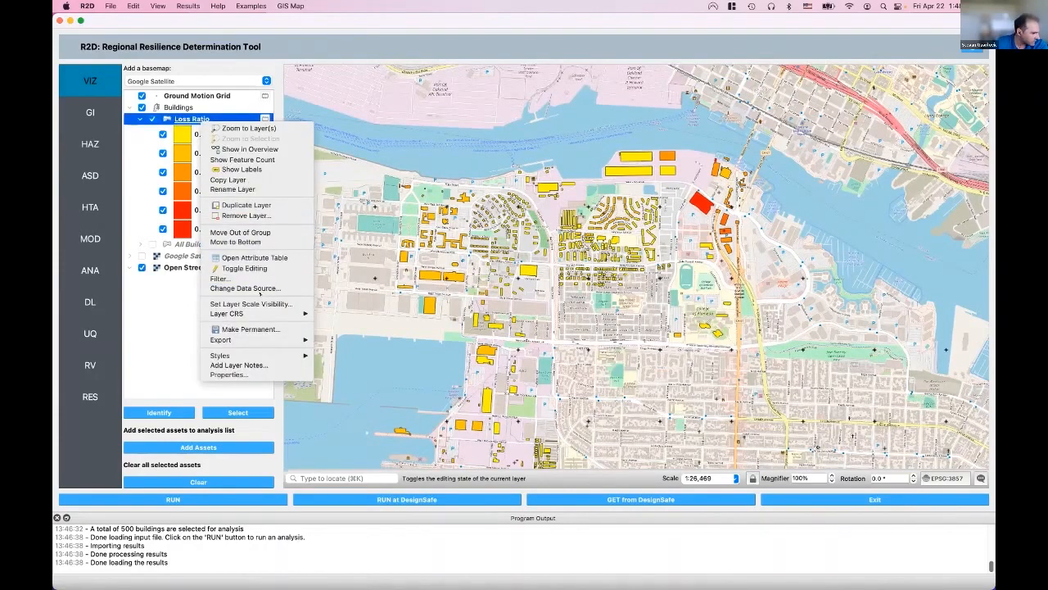
click(246, 205)
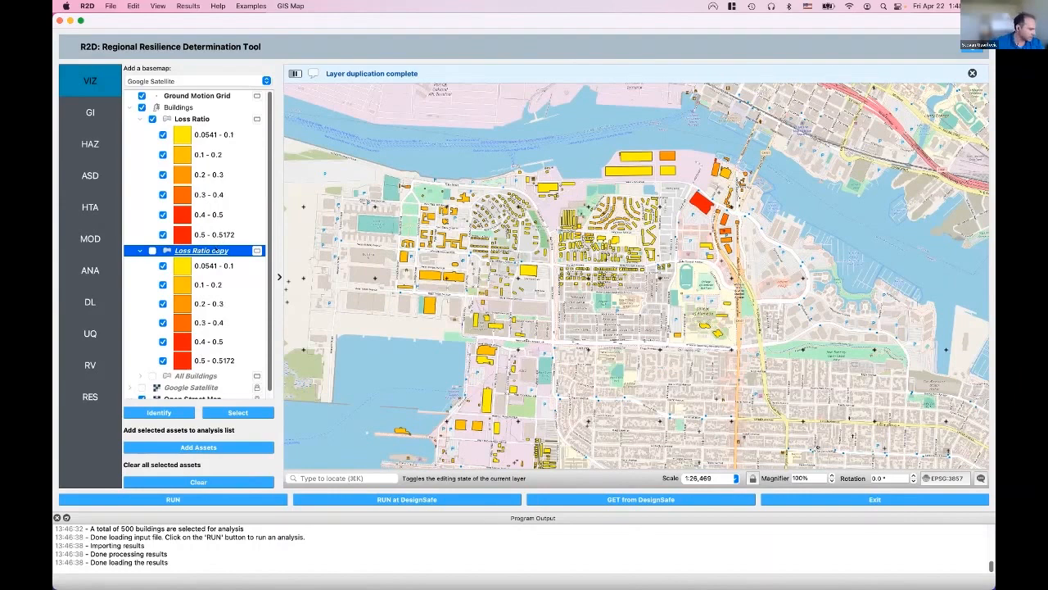
right_click(222, 251)
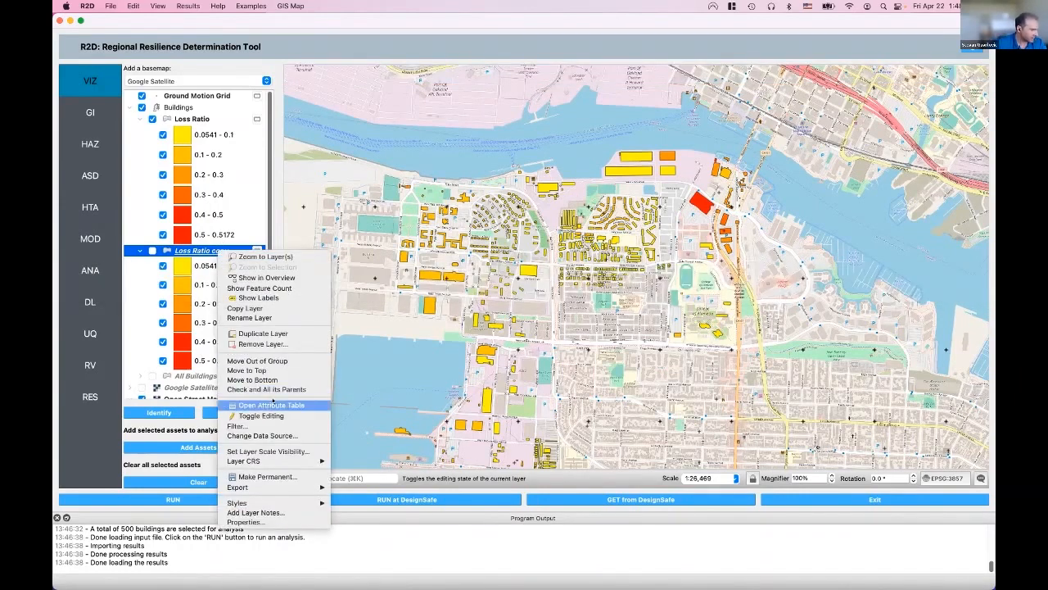
click(272, 405)
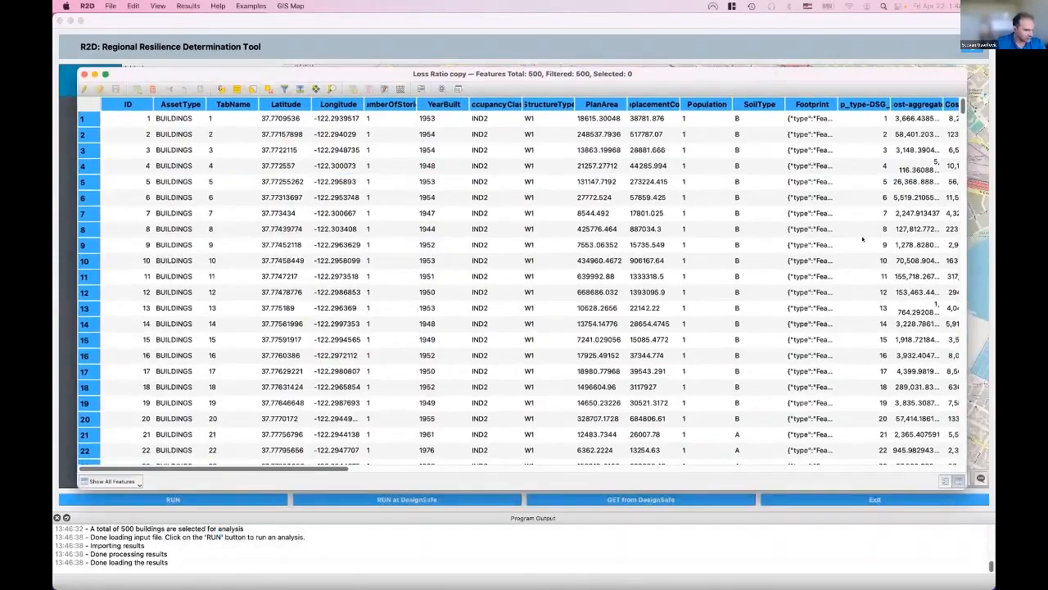
drag(968, 226, 924, 227)
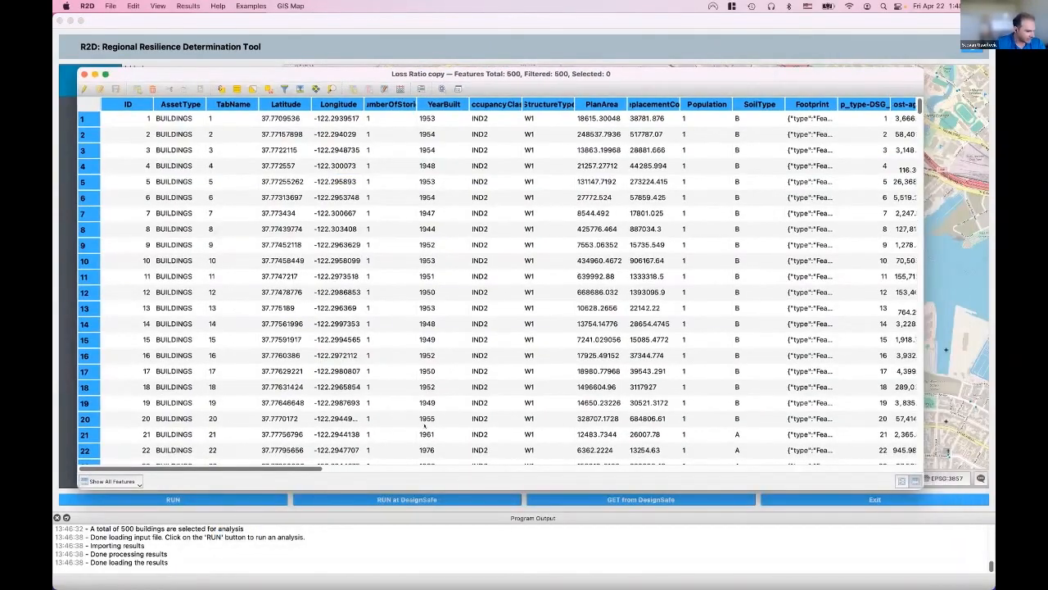
drag(308, 467, 932, 468)
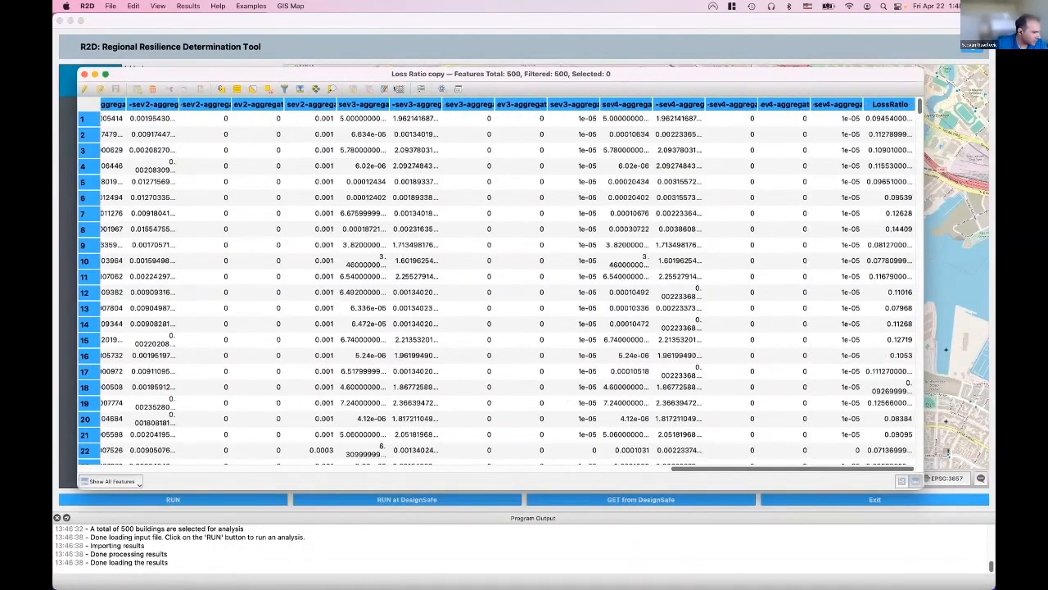
- Start a new field in the copy's field calculator and name it cov
click(399, 88)
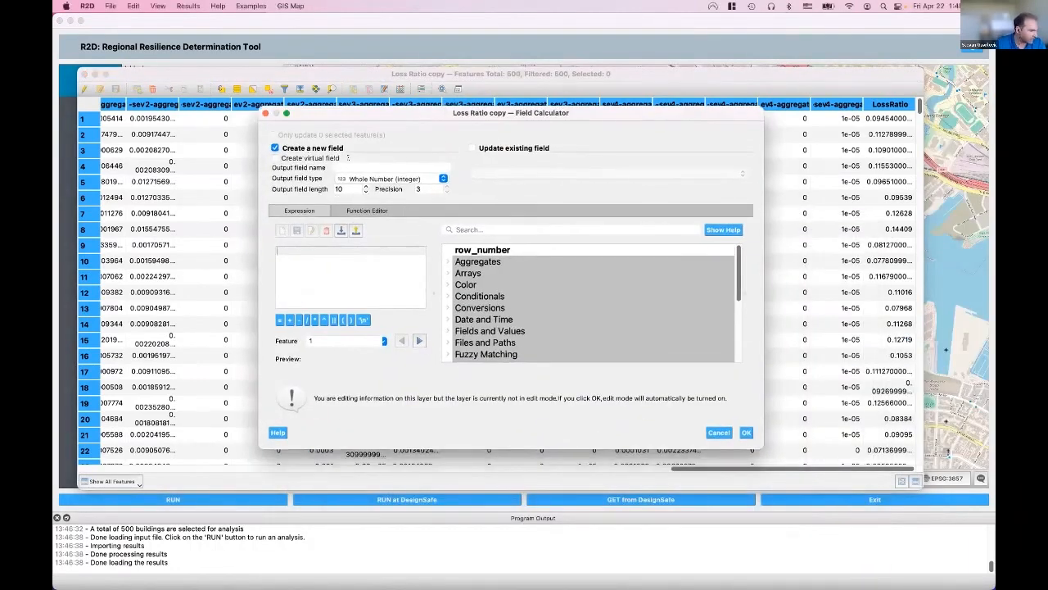
click(350, 165)
text(cov)
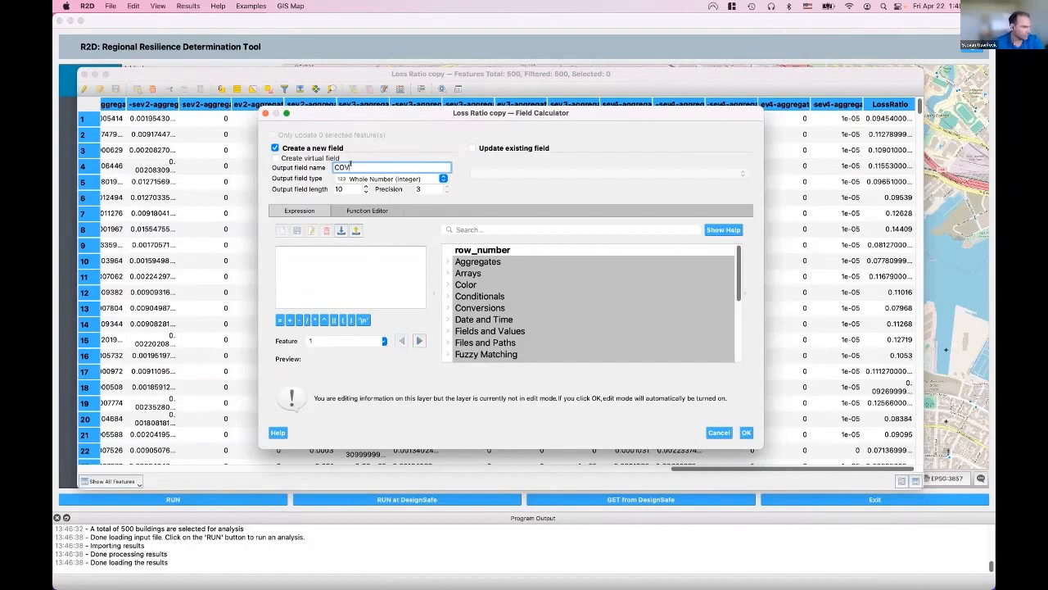
key(BackSpace)
key(BackSpace)
key(BackSpace)
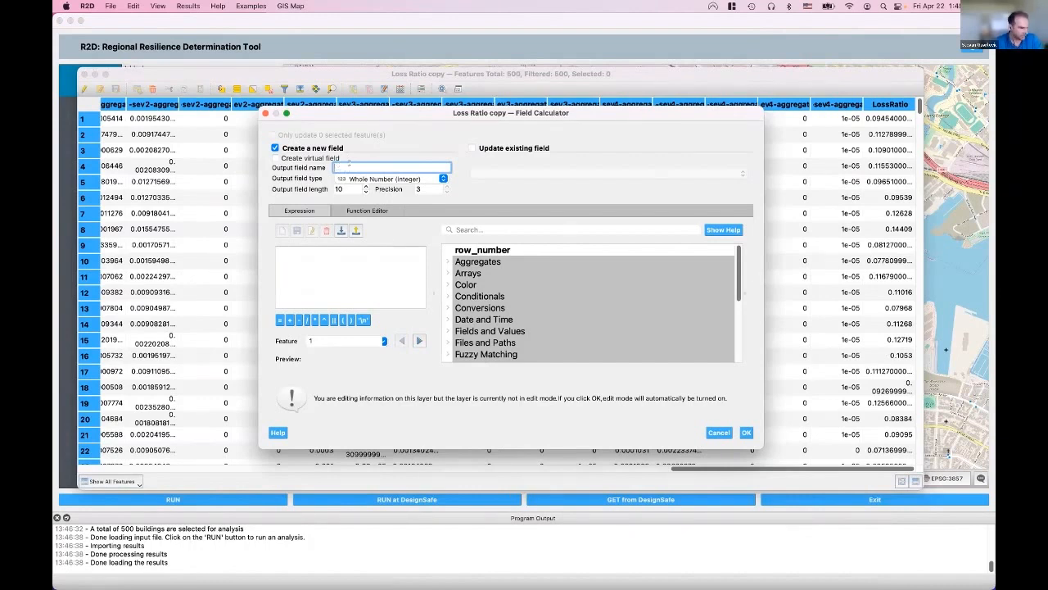
text(cov)
click(374, 251)
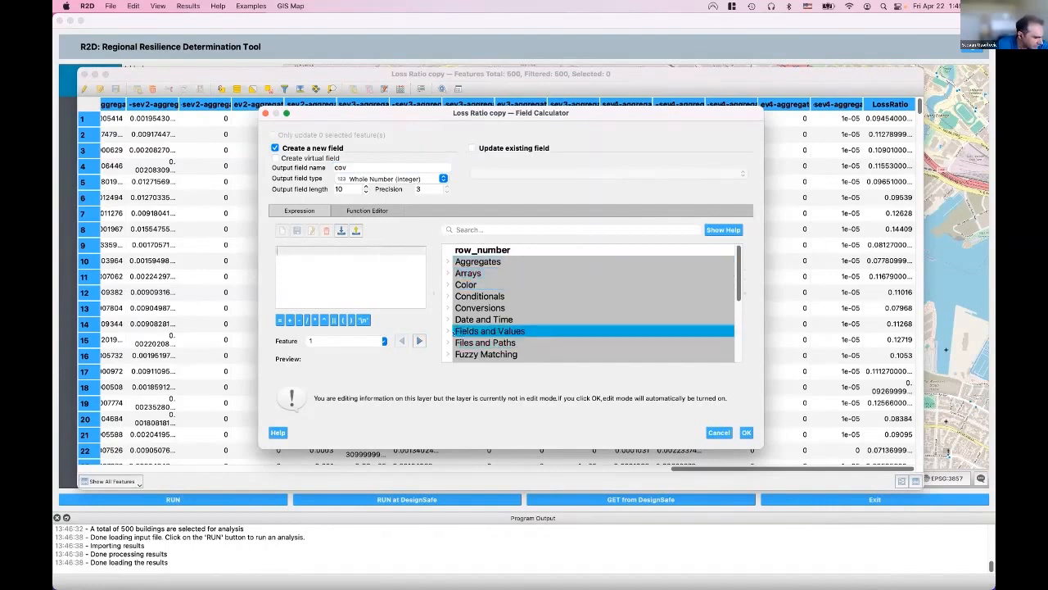
- Build the field expression 2.0*"Repair Cost-aggregate--std" / "Repair Cost-aggregate--mean" from the layer's fields
double_click(468, 331)
scroll(536, 327, down, 15)
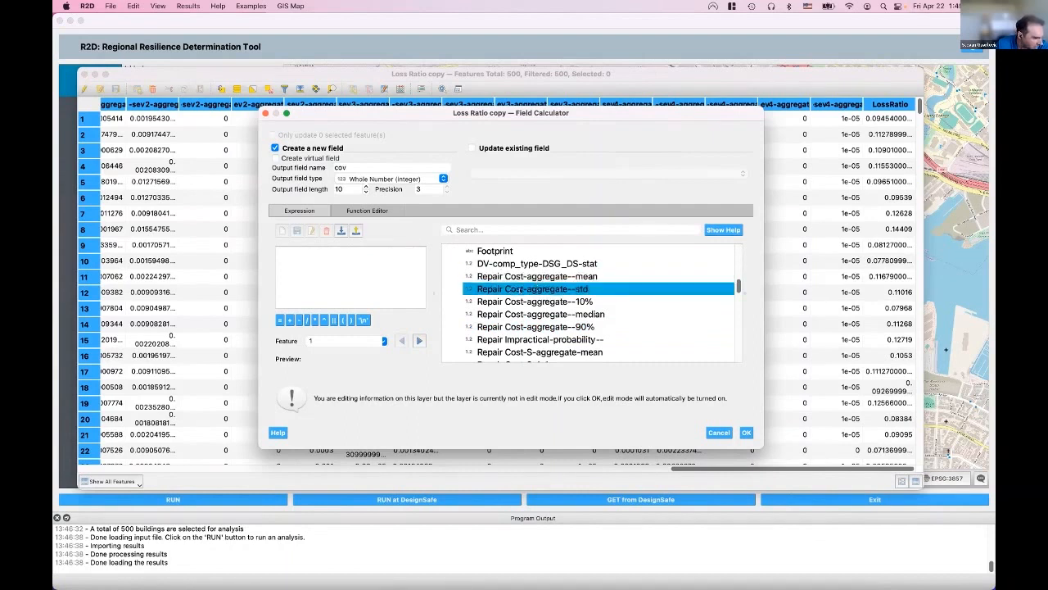
double_click(519, 290)
text(/)
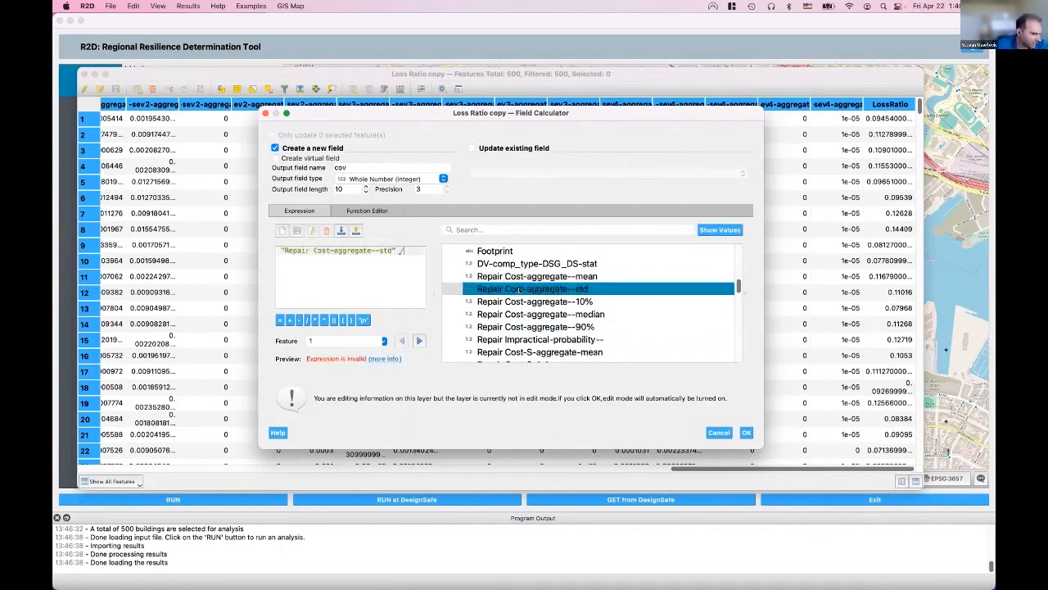
double_click(585, 277)
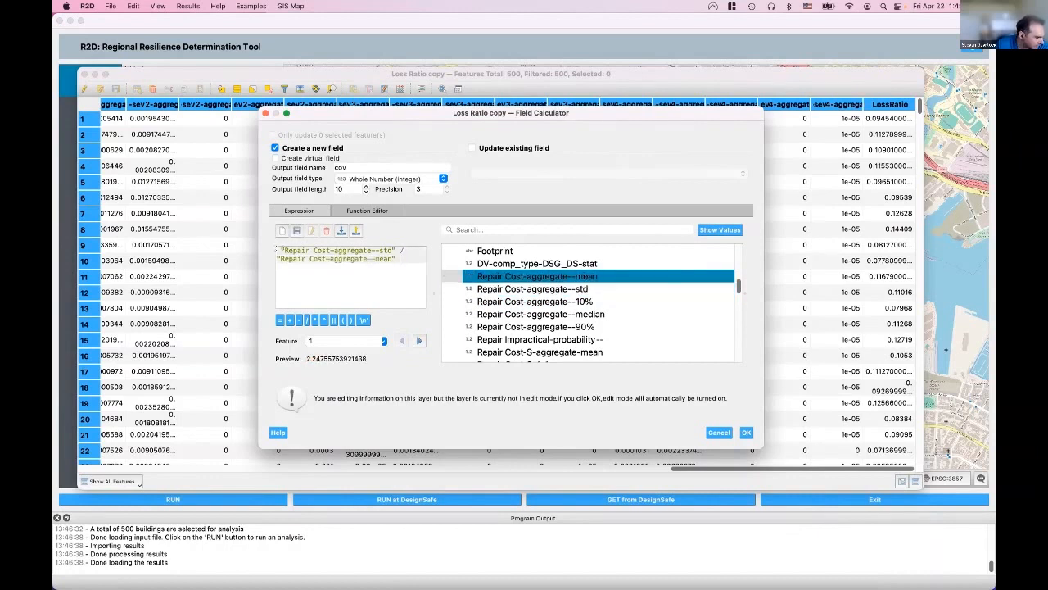
text(2.0*)
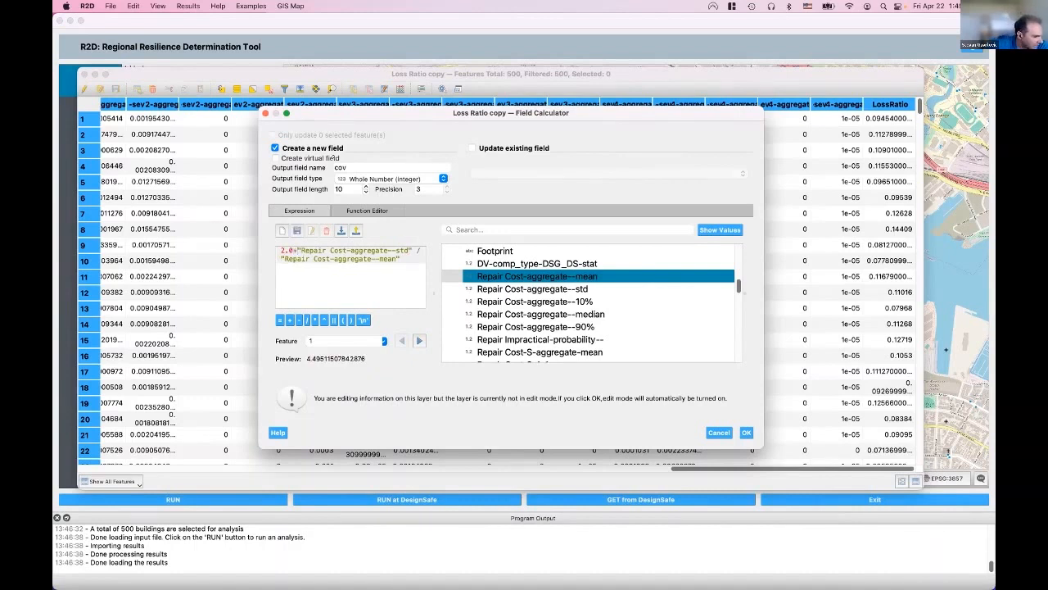
- Set the output field type to Decimal Number (real) and create the cov field
click(404, 179)
click(377, 189)
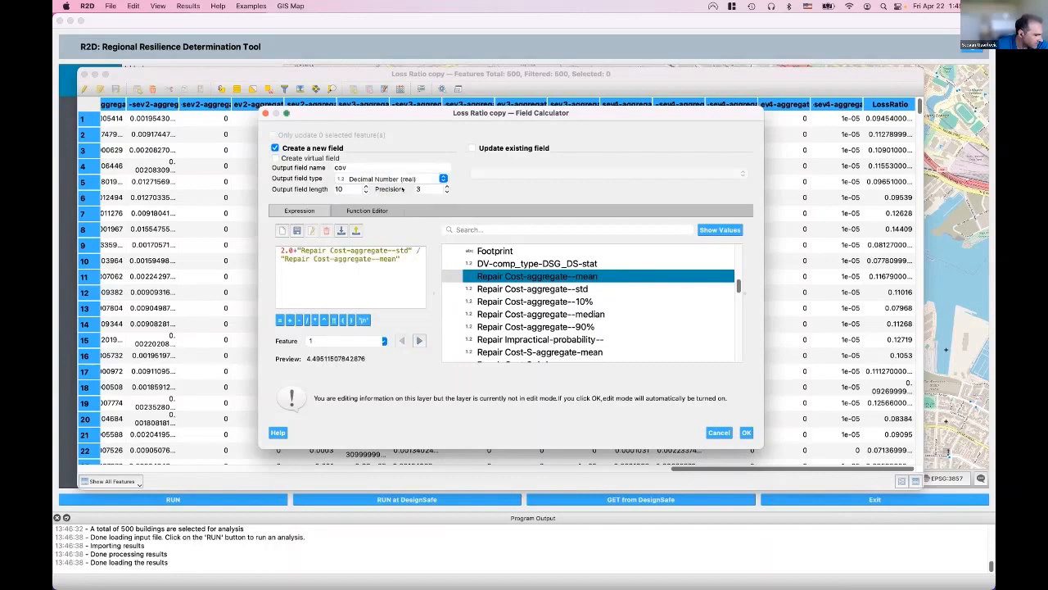
click(746, 432)
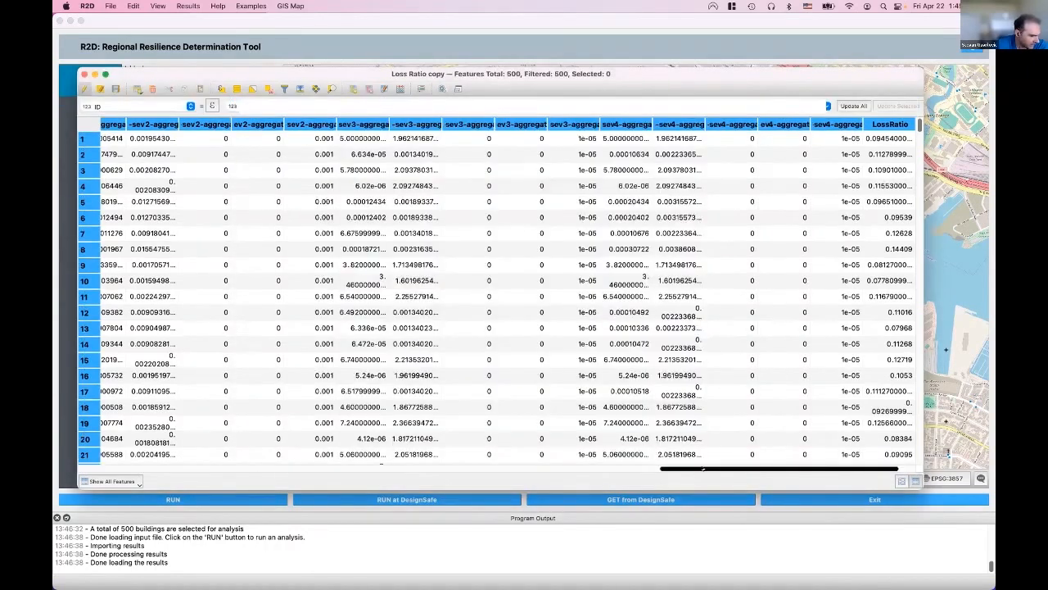
- Examine the cov values across the attribute table's rows and close the table
drag(699, 469, 720, 469)
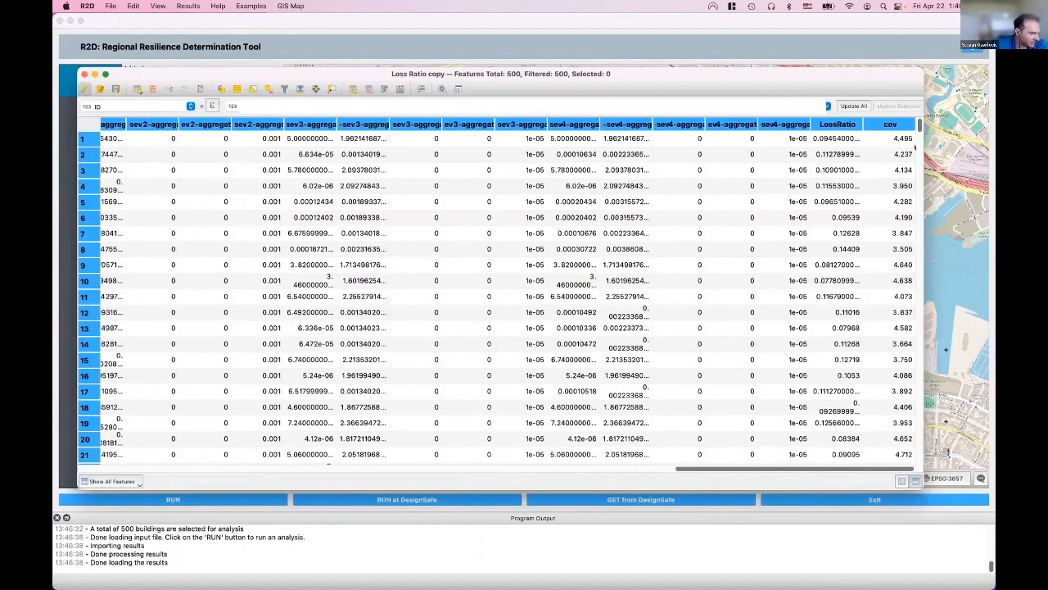
scroll(900, 261, down, 20)
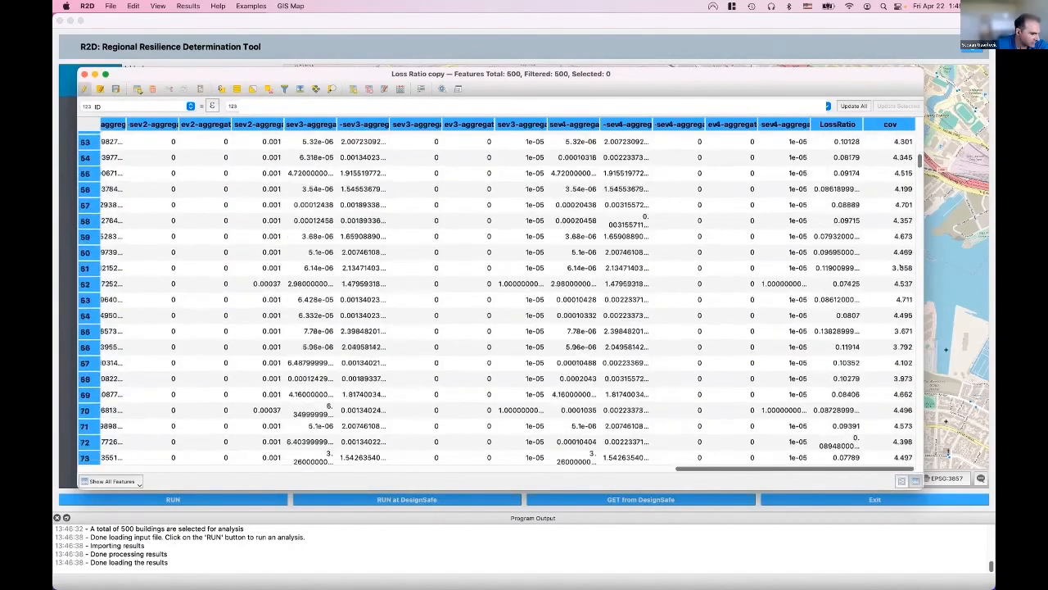
scroll(901, 265, up, 20)
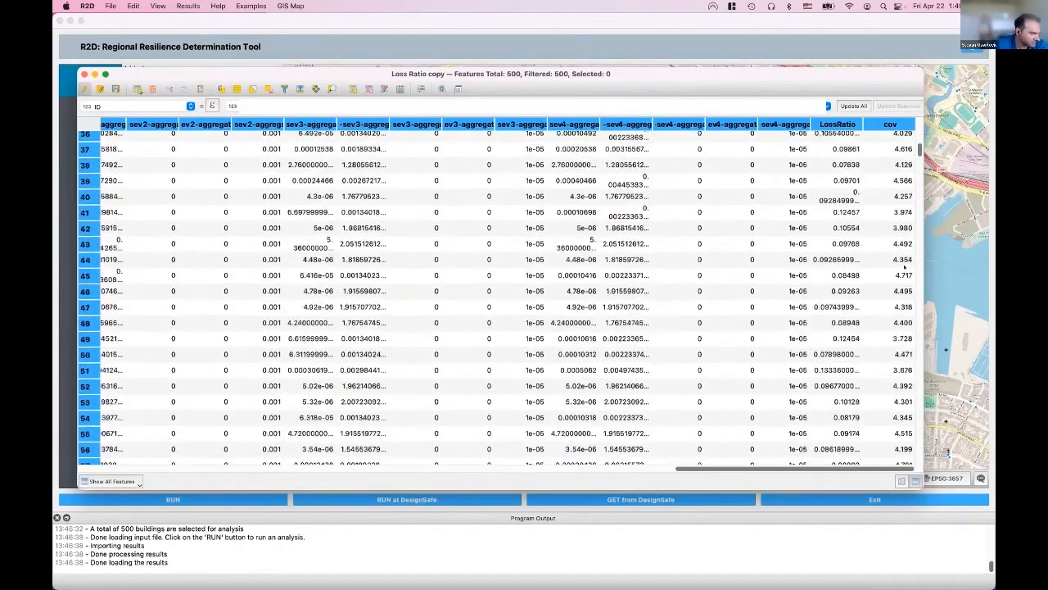
click(85, 75)
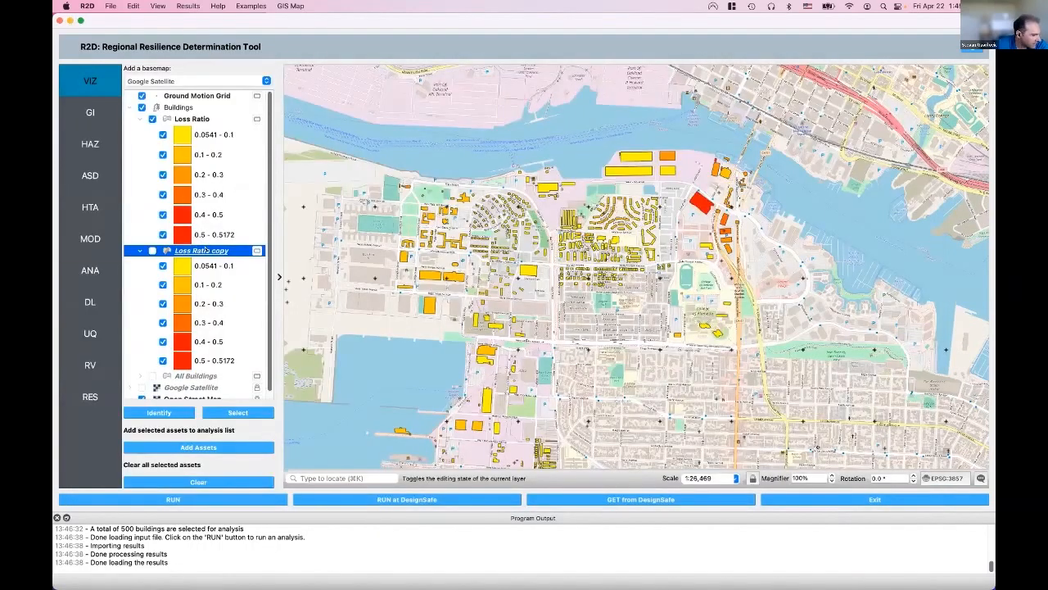
- Restyle the Loss Ratio copy layer as a single symbol with a Centroid Fill and select its Simple Marker
double_click(206, 250)
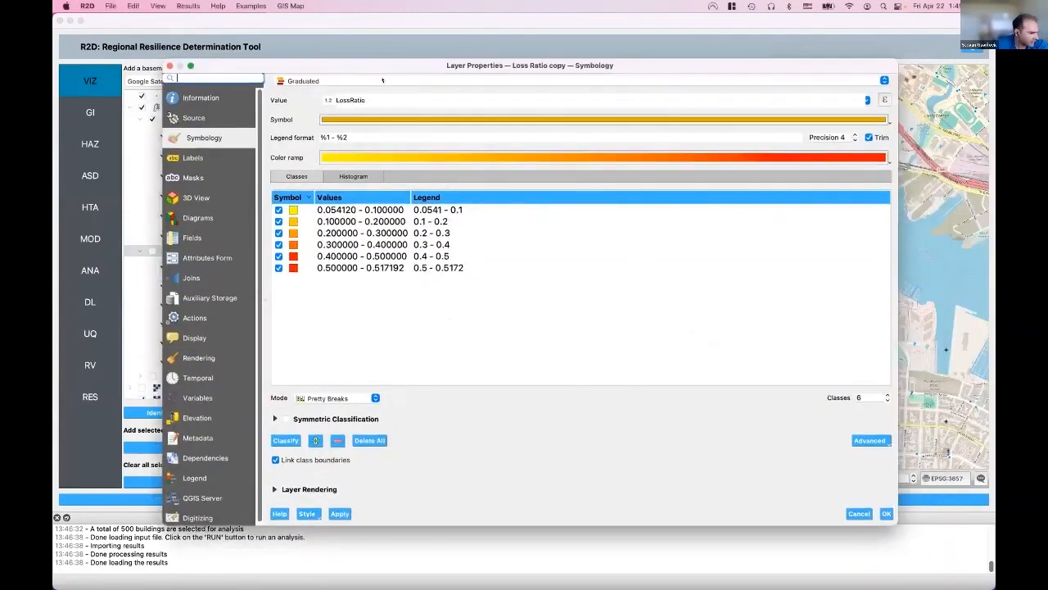
click(349, 79)
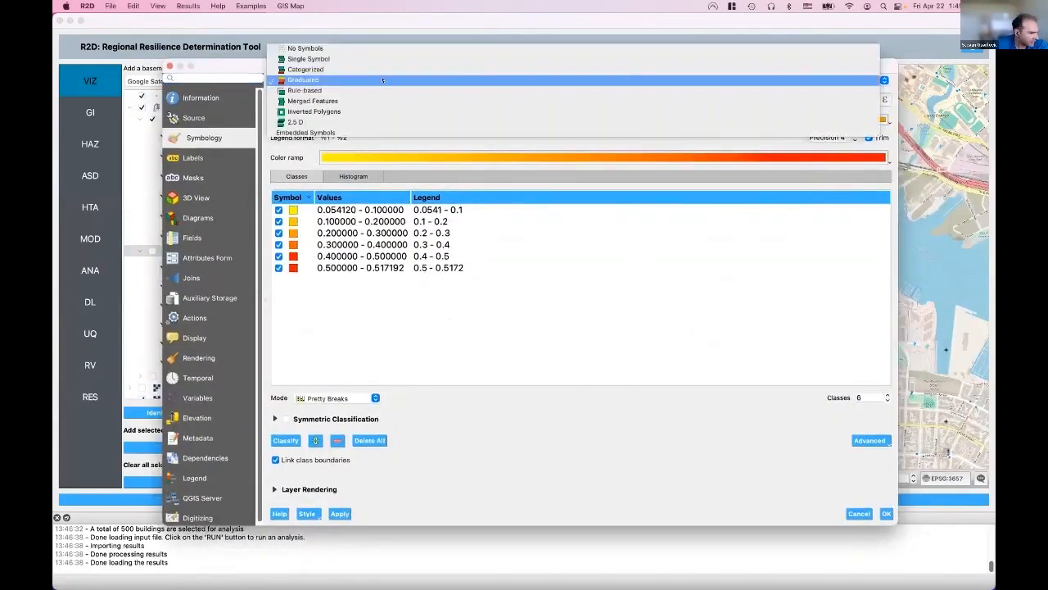
click(343, 59)
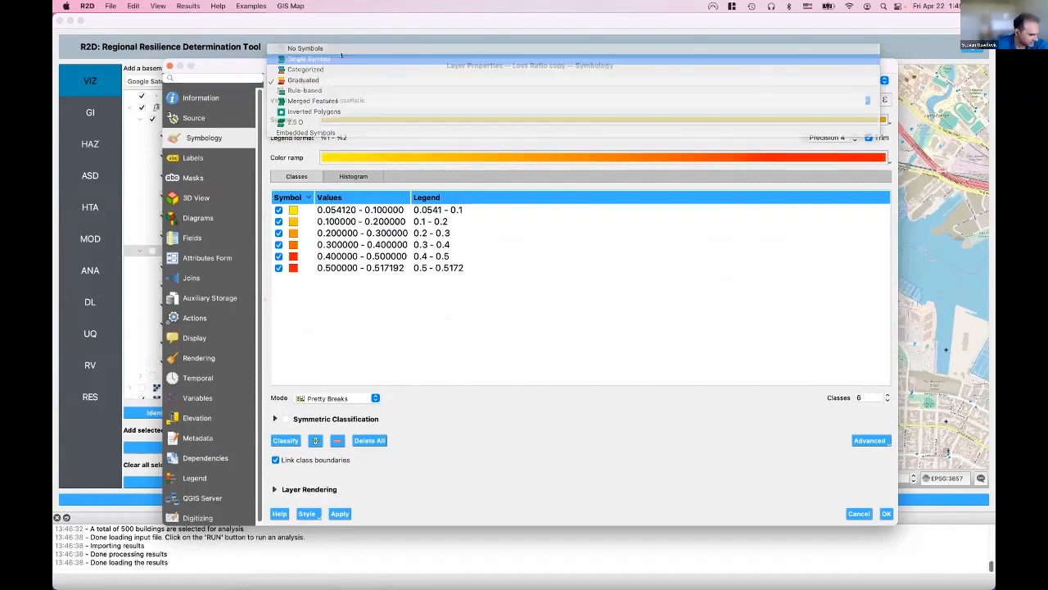
click(400, 116)
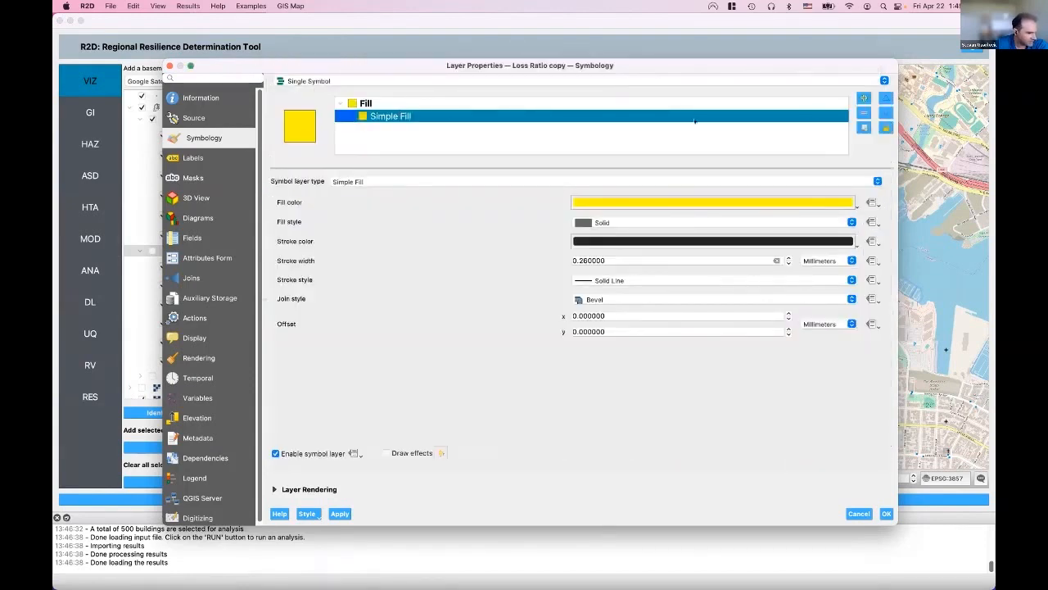
click(377, 181)
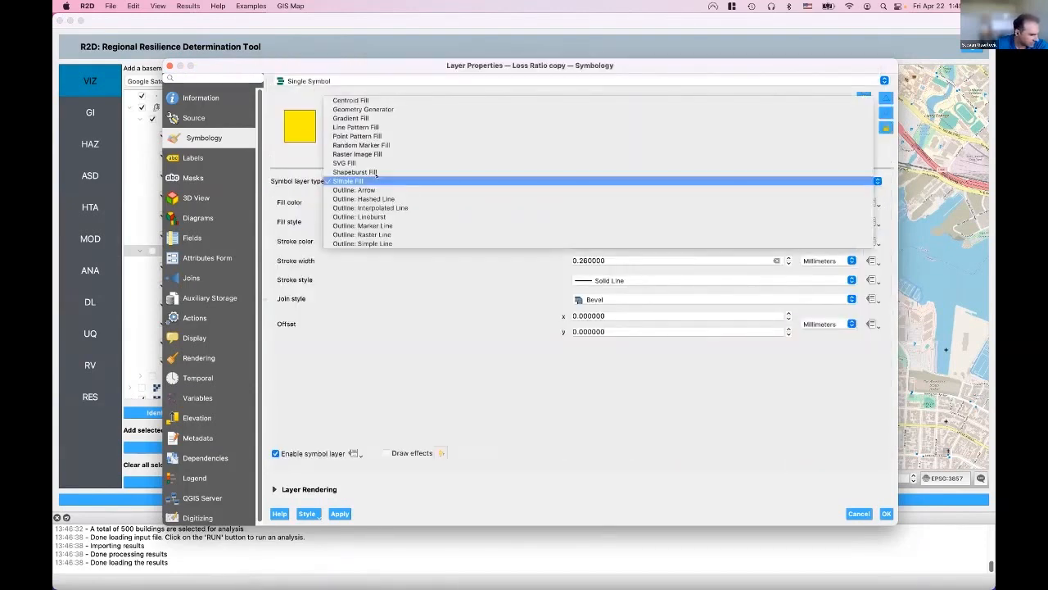
click(366, 100)
click(433, 142)
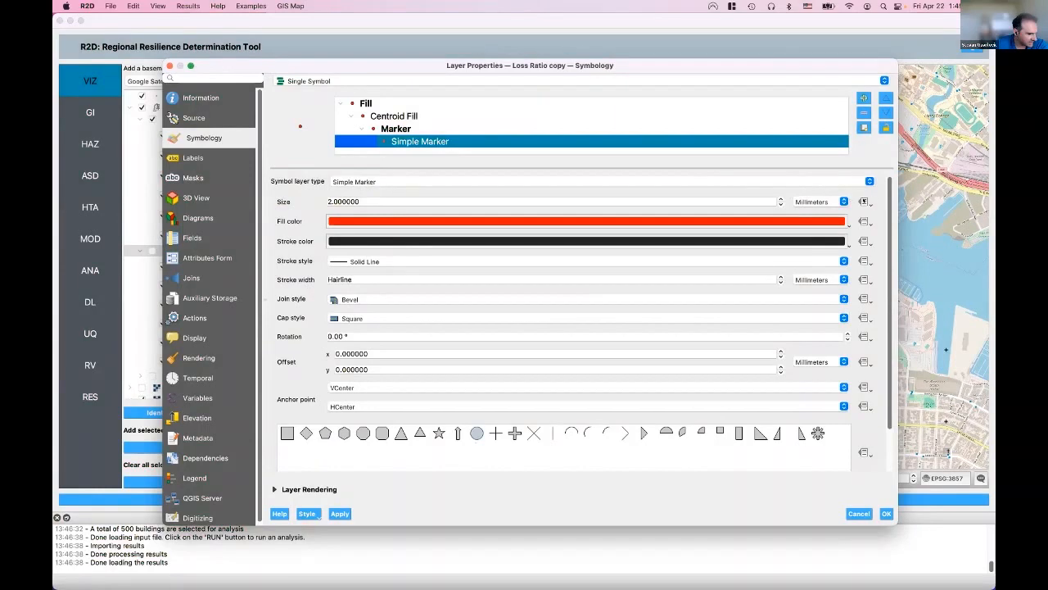
- Drive the marker size from the cov field with a data-defined override and apply the symbology
click(864, 201)
mouse_move(939, 259)
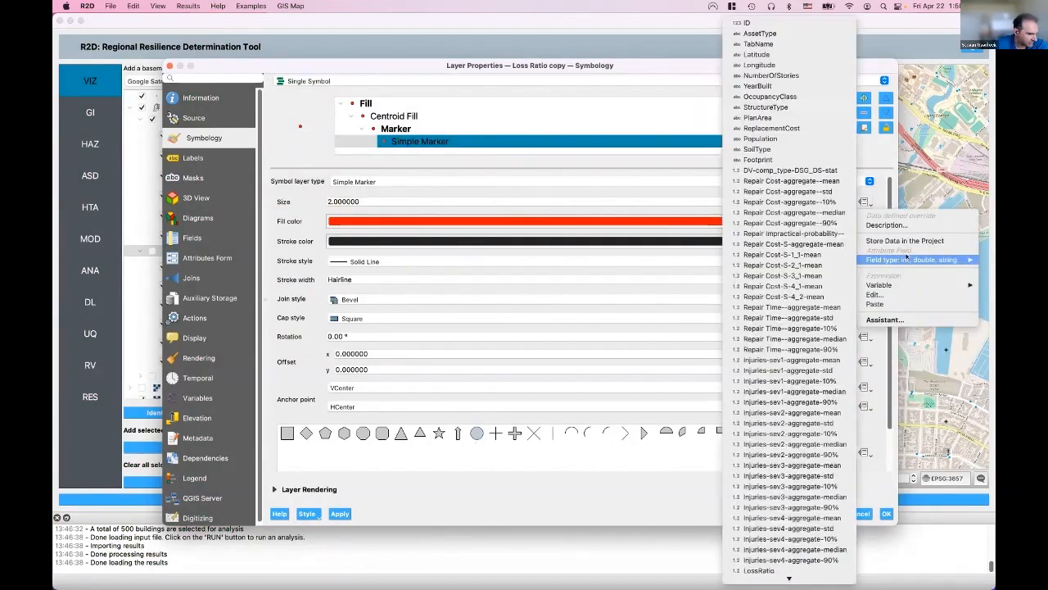
click(762, 574)
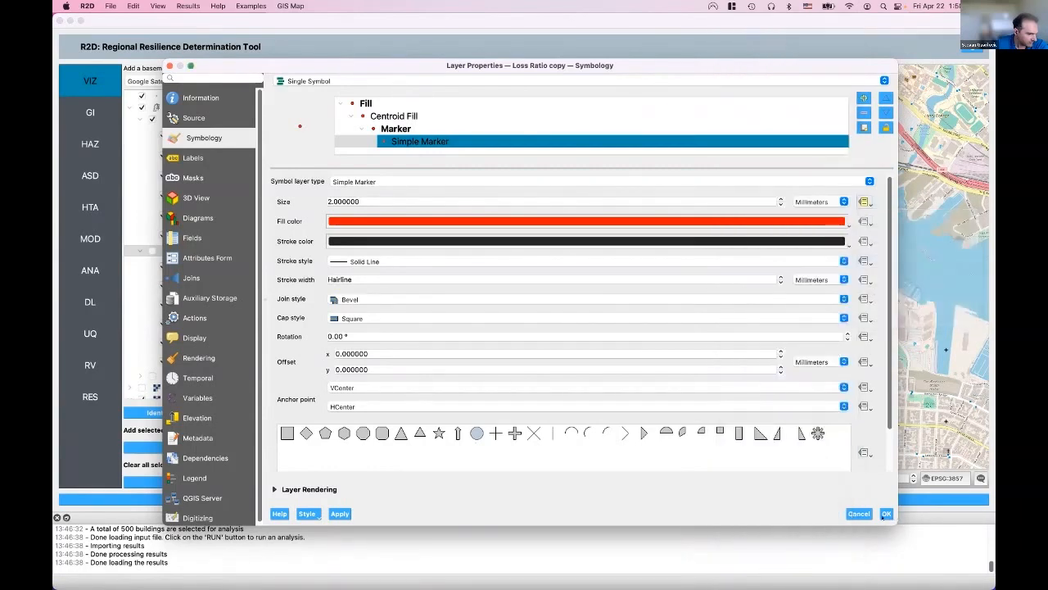
click(336, 514)
click(886, 513)
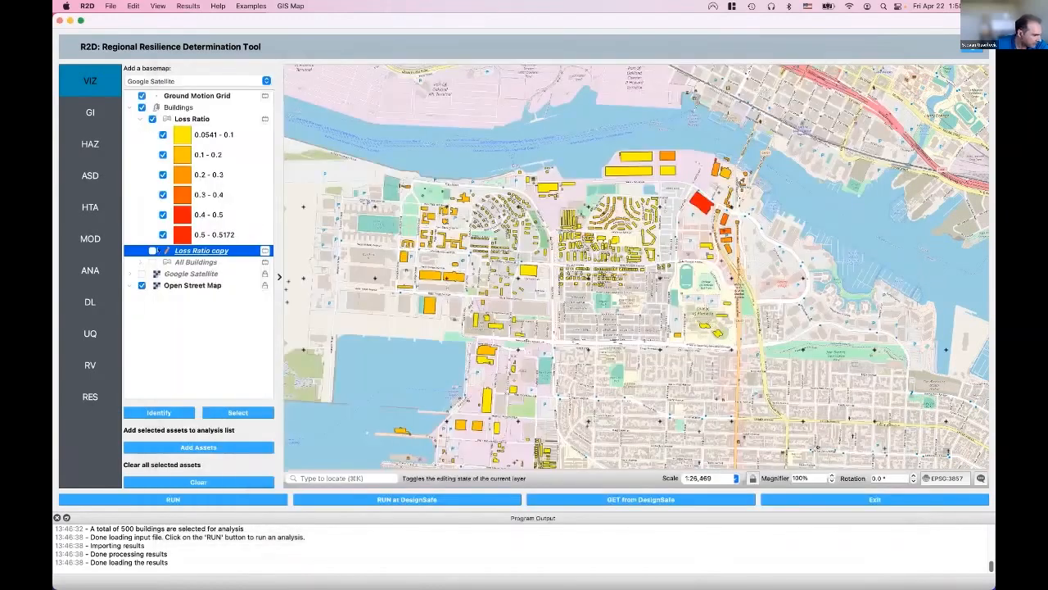
- Display the Loss Ratio copy layer in place of Loss Ratio and examine how its marker sizes vary across the map
click(151, 251)
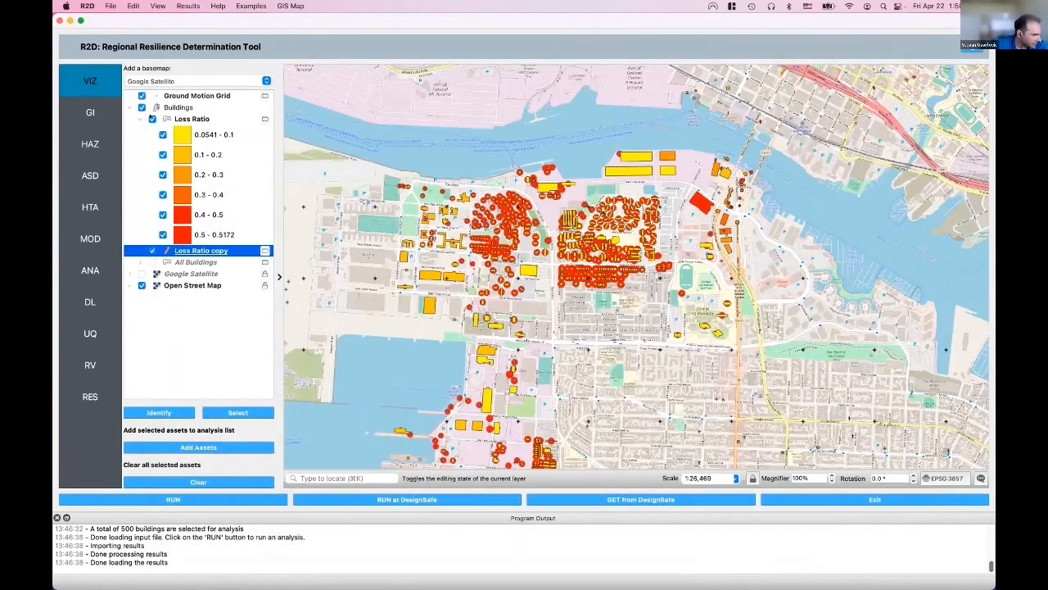
click(151, 118)
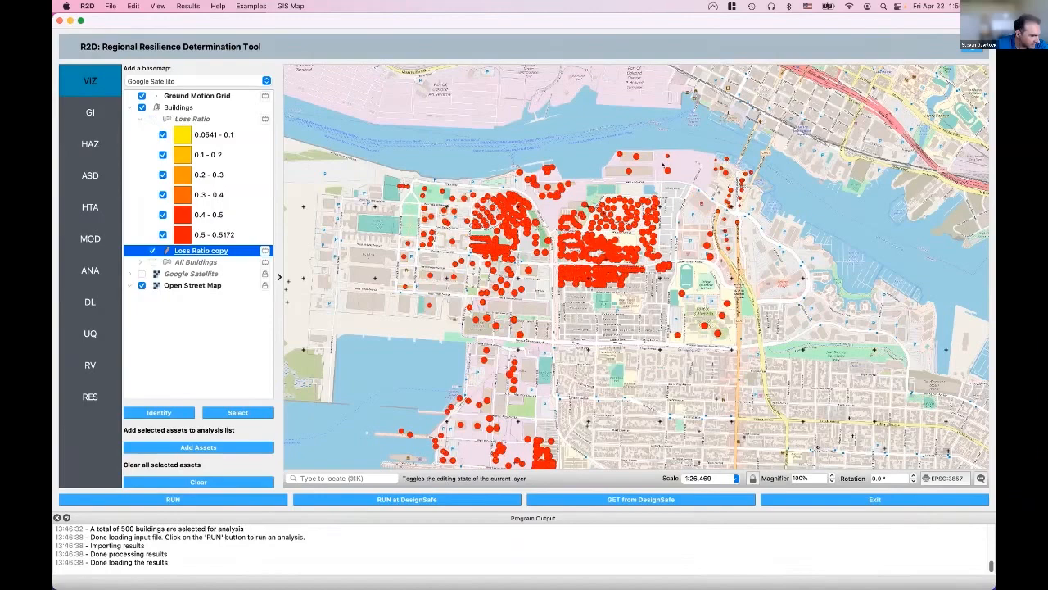
scroll(518, 248, down, 3)
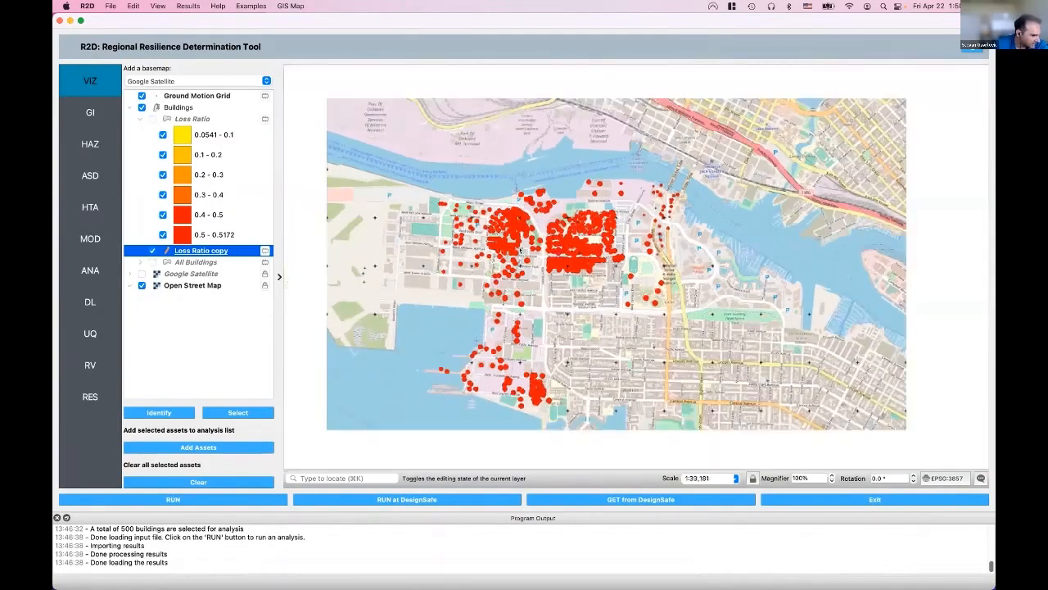
scroll(587, 243, up, 3)
scroll(573, 254, up, 3)
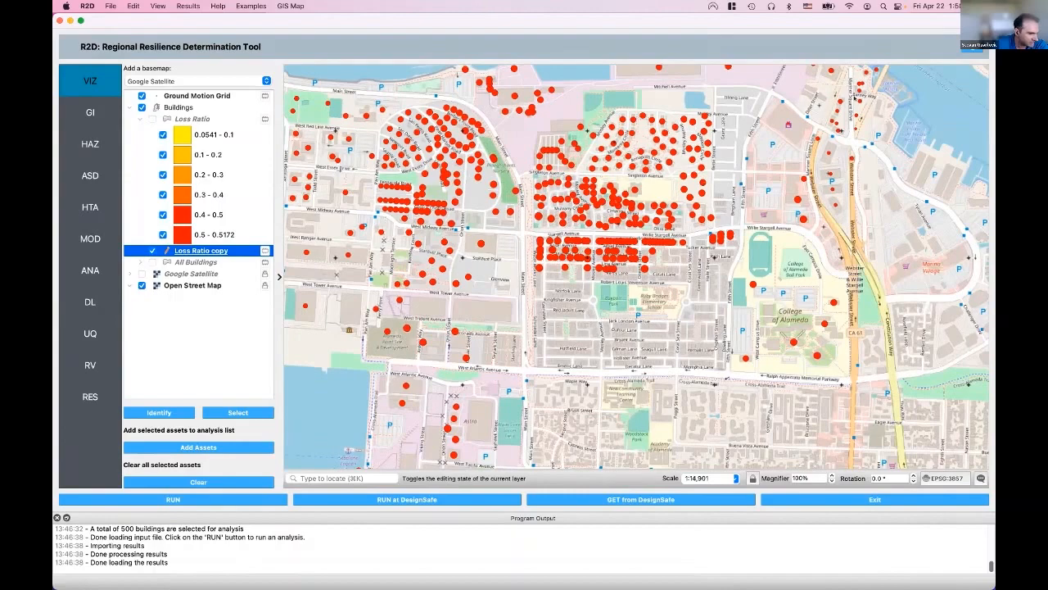
drag(827, 176, 824, 182)
drag(796, 141, 765, 235)
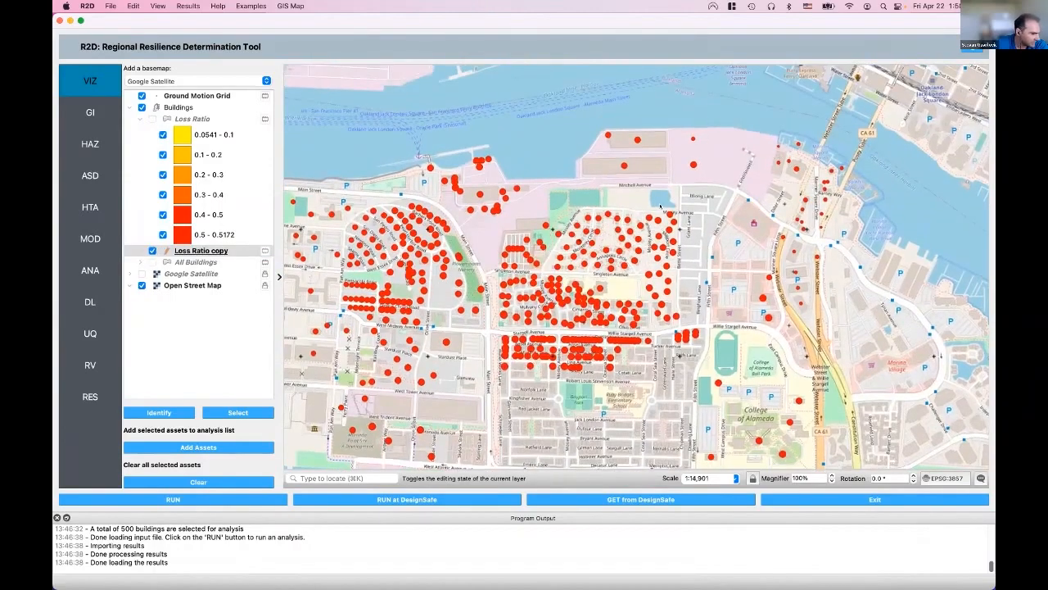
scroll(660, 207, down, 2)
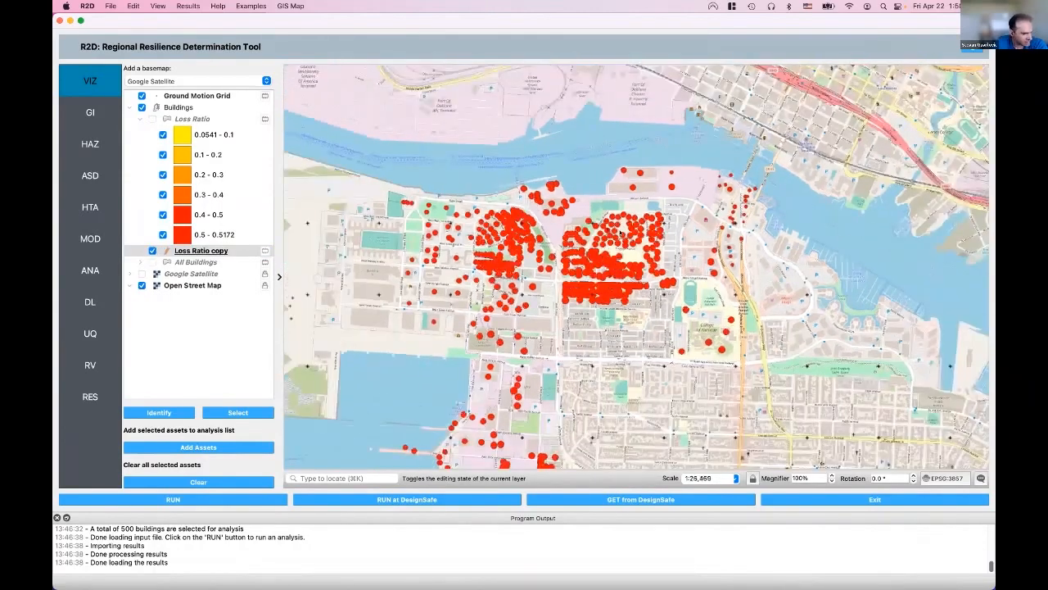
scroll(613, 214, down, 2)
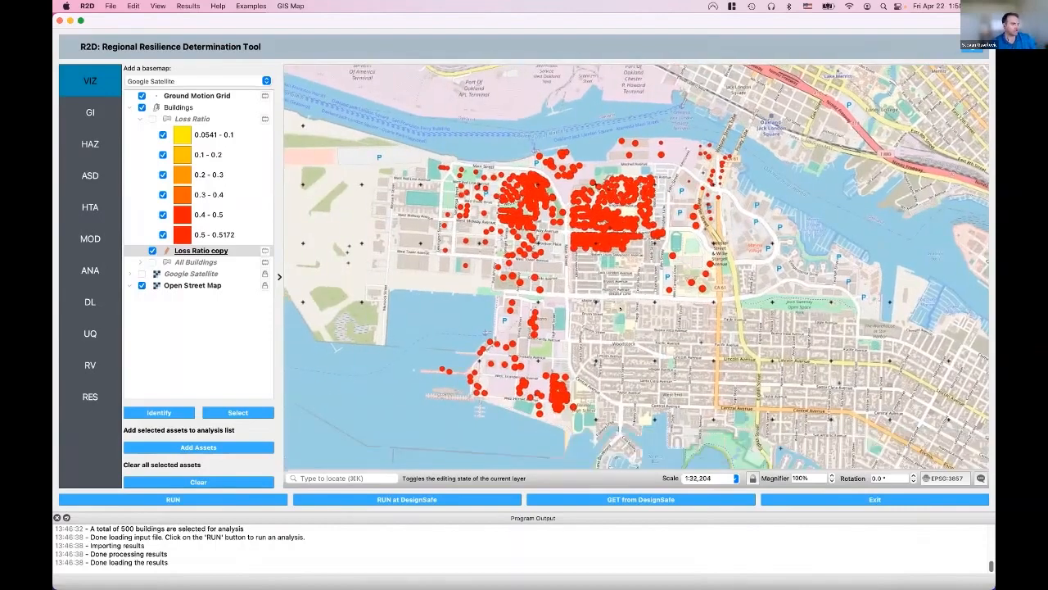
drag(504, 264, 520, 280)
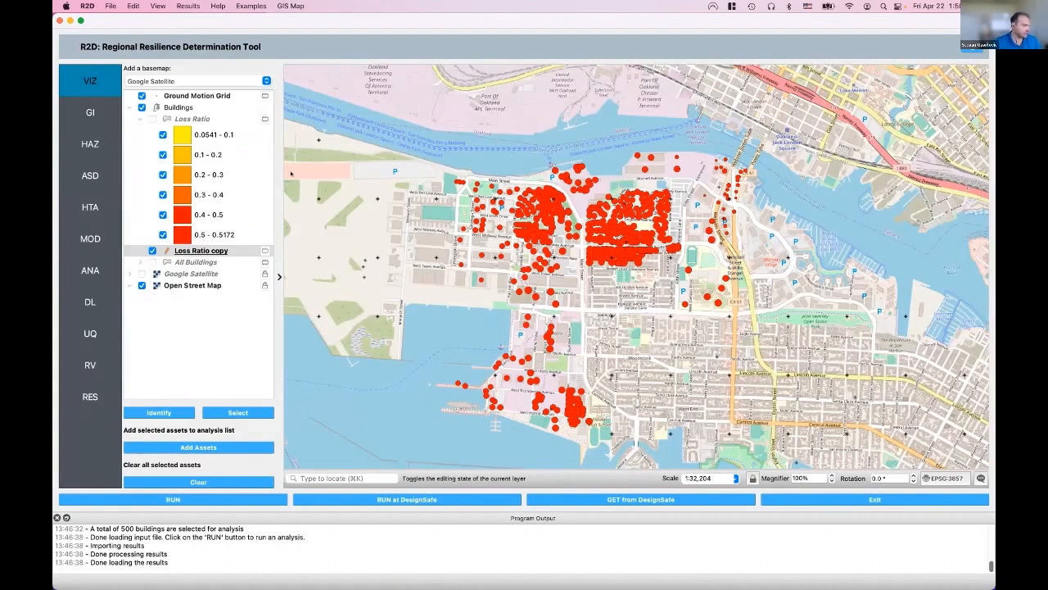
- Collapse the Loss Ratio legend, turn on All Buildings, and hide both the Loss Ratio and Loss Ratio copy layers
click(130, 107)
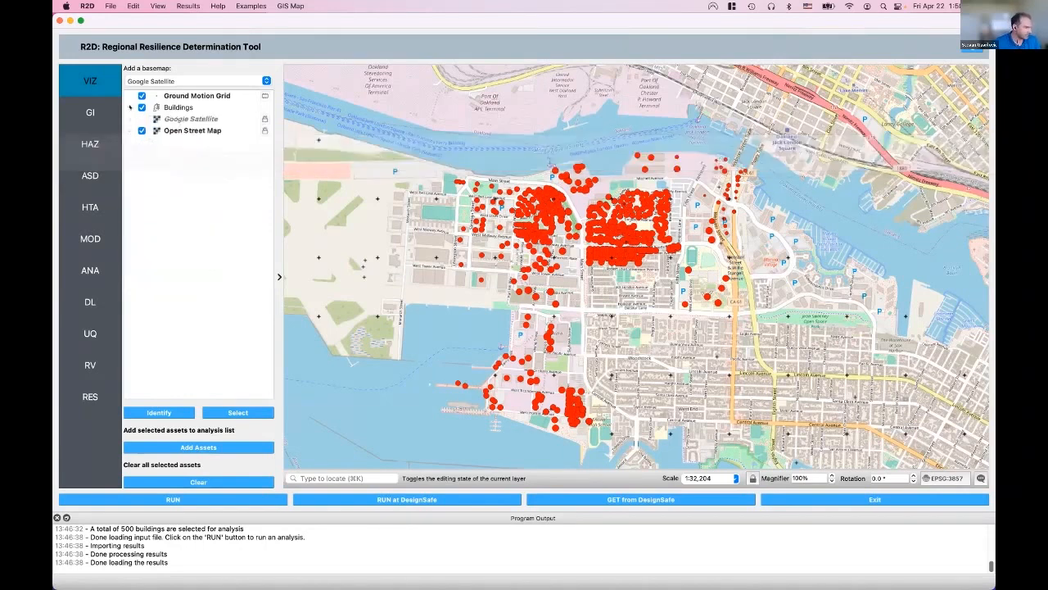
click(129, 108)
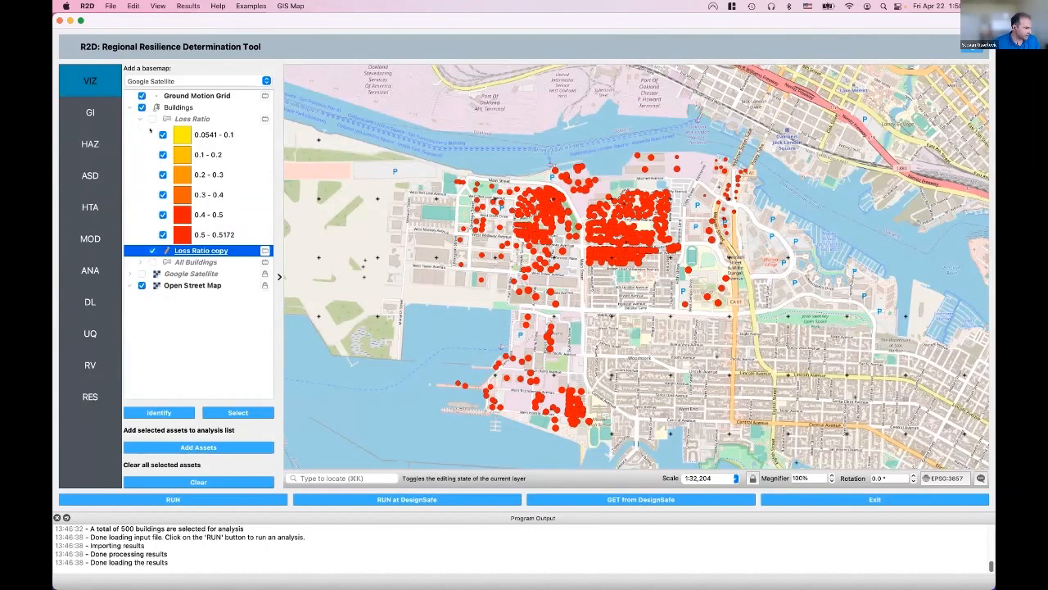
click(152, 119)
click(141, 119)
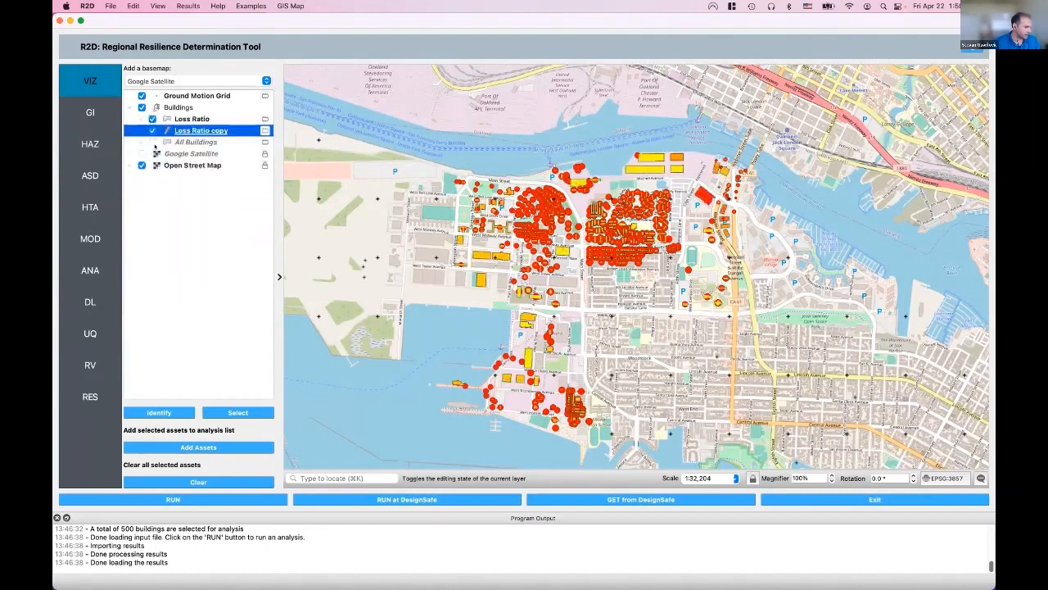
click(151, 142)
click(152, 131)
click(152, 119)
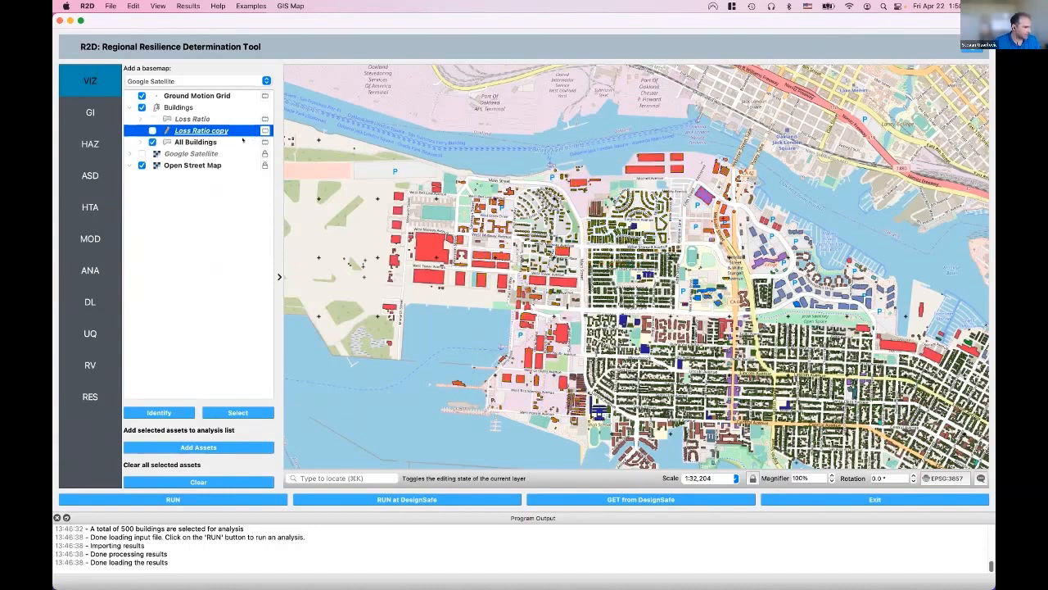
- Start a filter on the All Buildings layer with "OccupancyClass" = and load sample values for that field
click(240, 141)
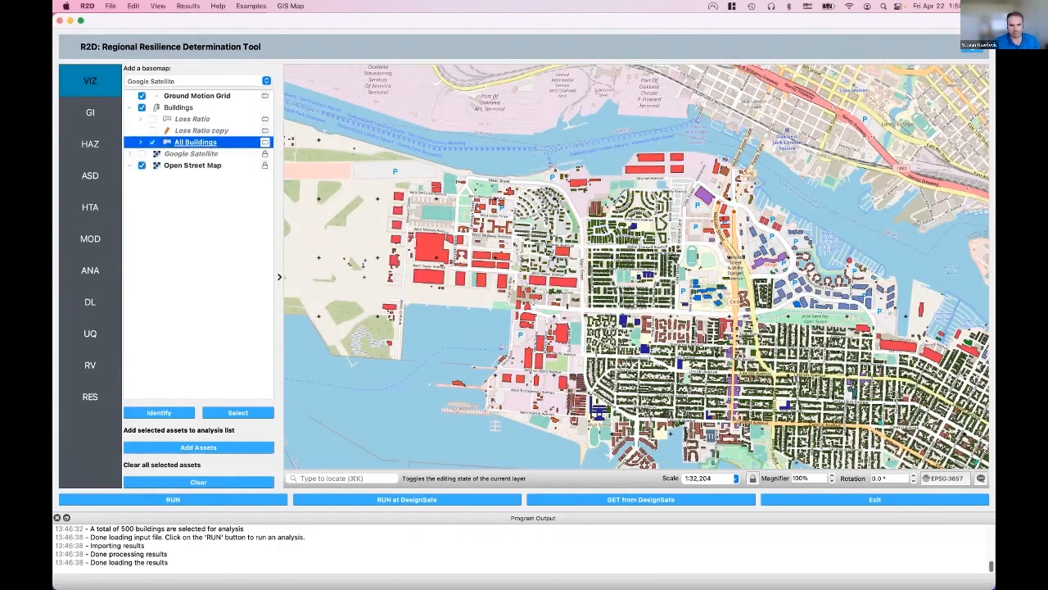
right_click(225, 141)
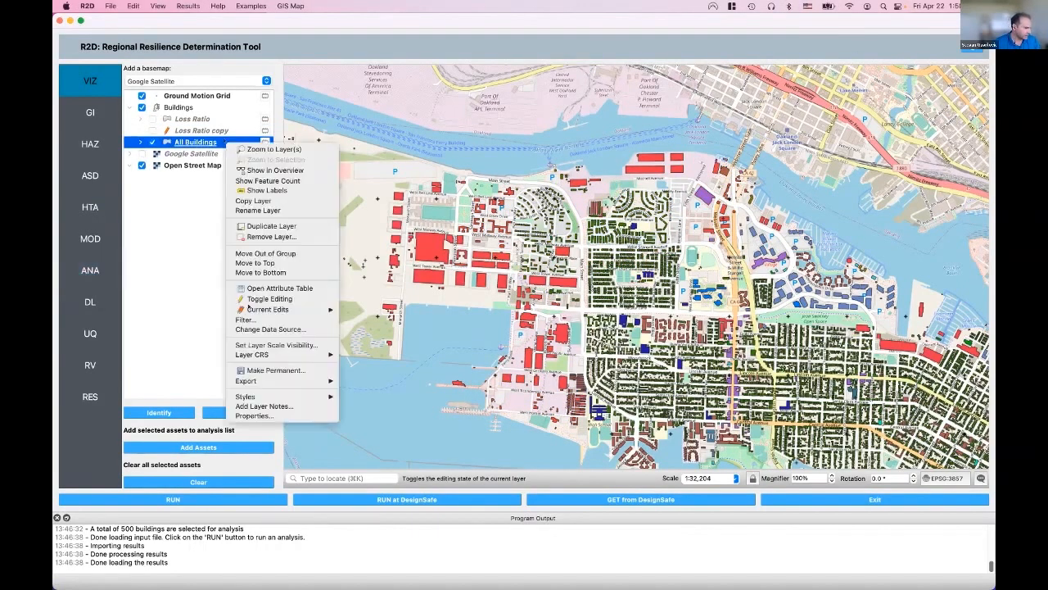
mouse_move(271, 397)
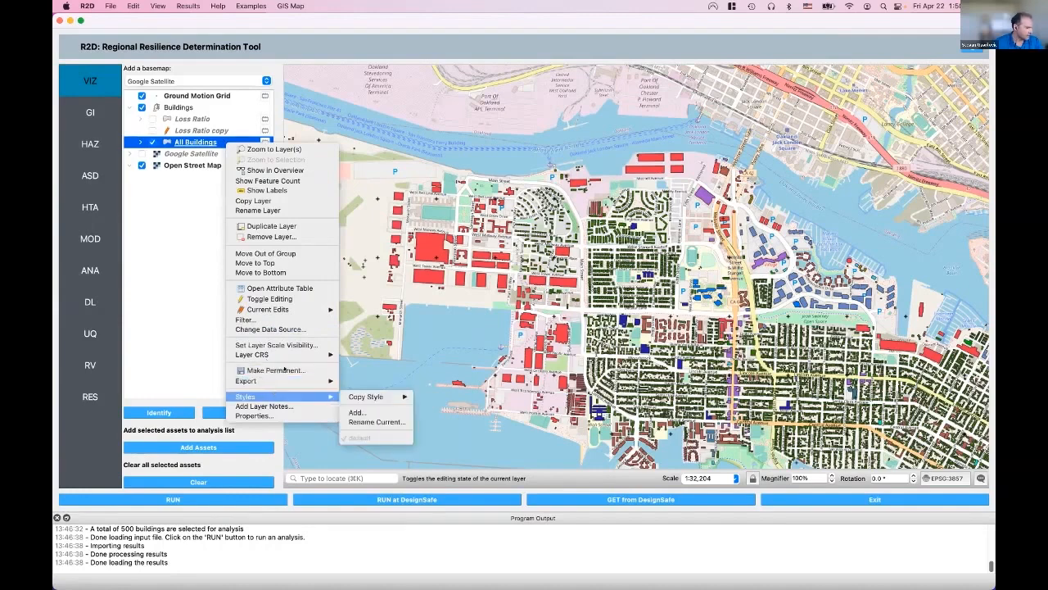
click(279, 320)
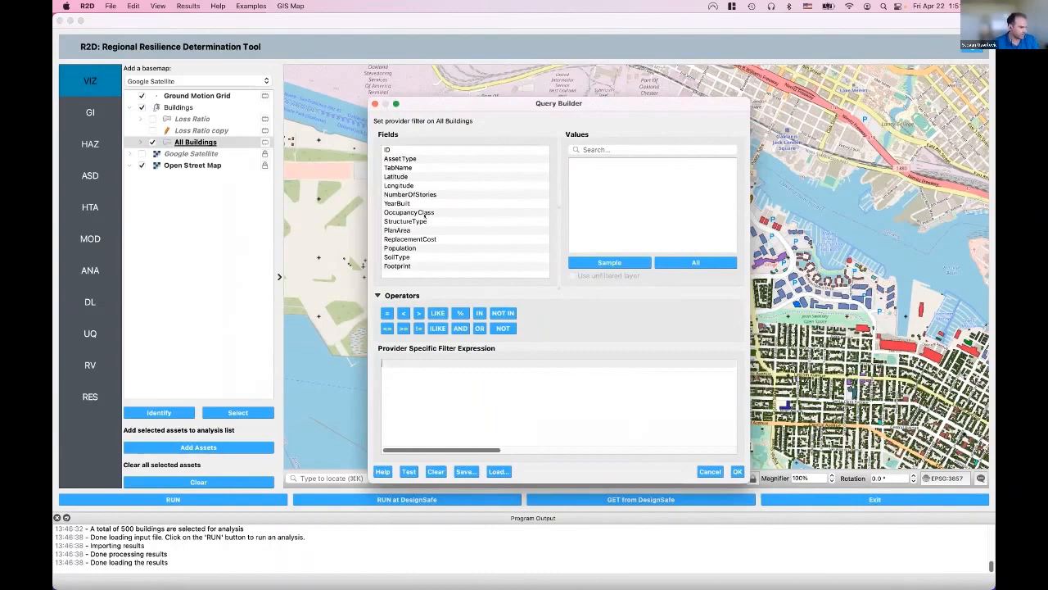
double_click(410, 212)
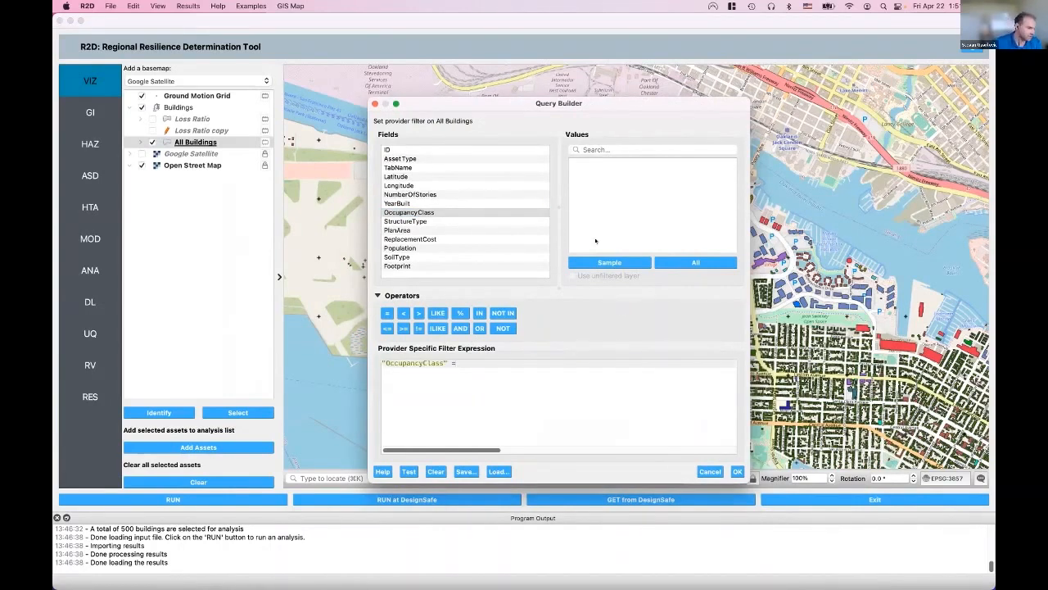
click(606, 262)
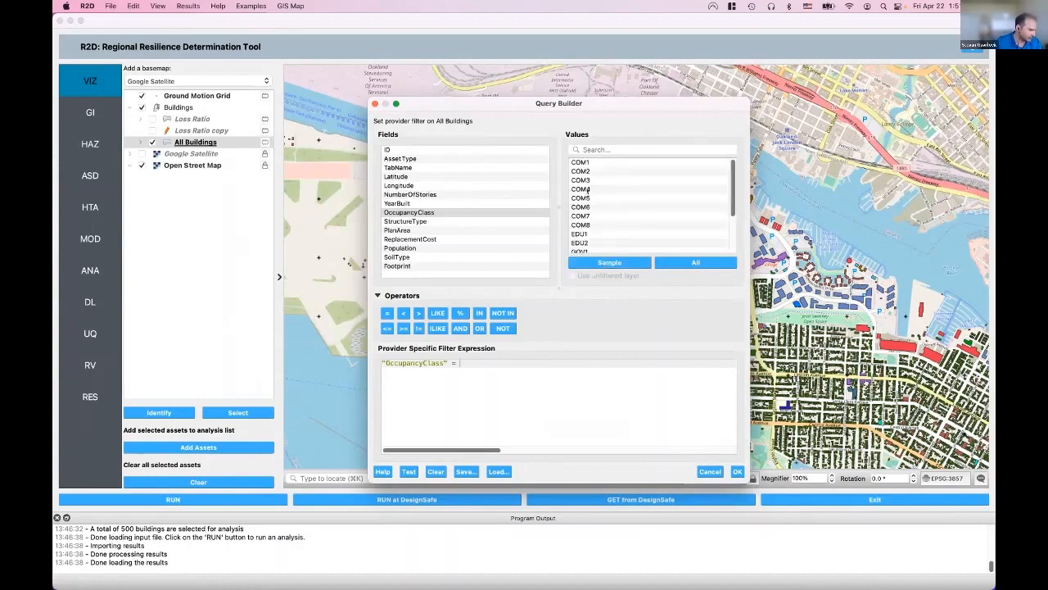
- Complete the filter expression with 'RES1', apply it, and view the filtered buildings across Alameda
scroll(602, 222, down, 3)
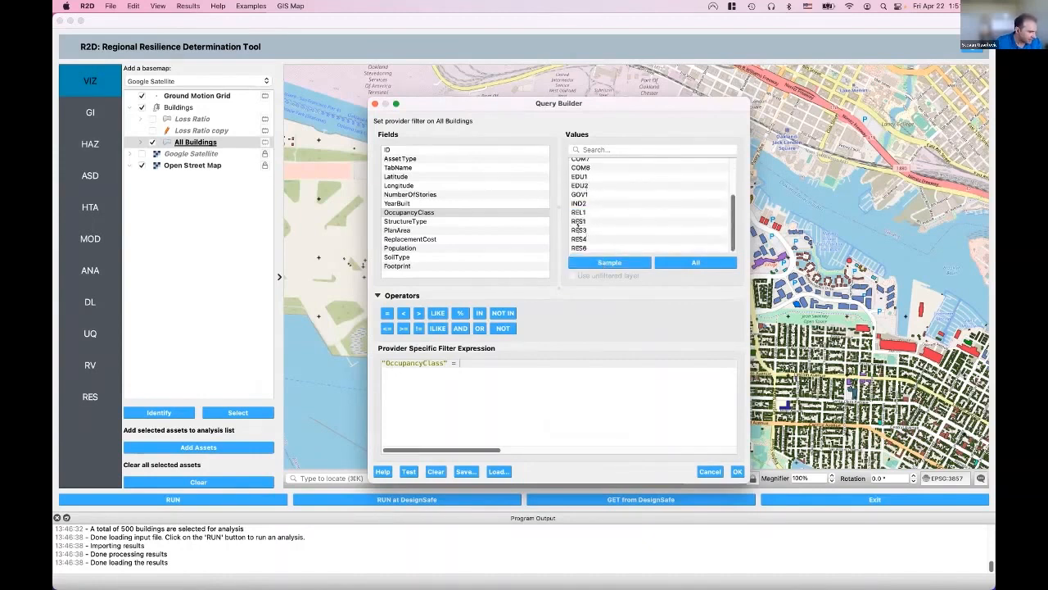
scroll(587, 213, up, 3)
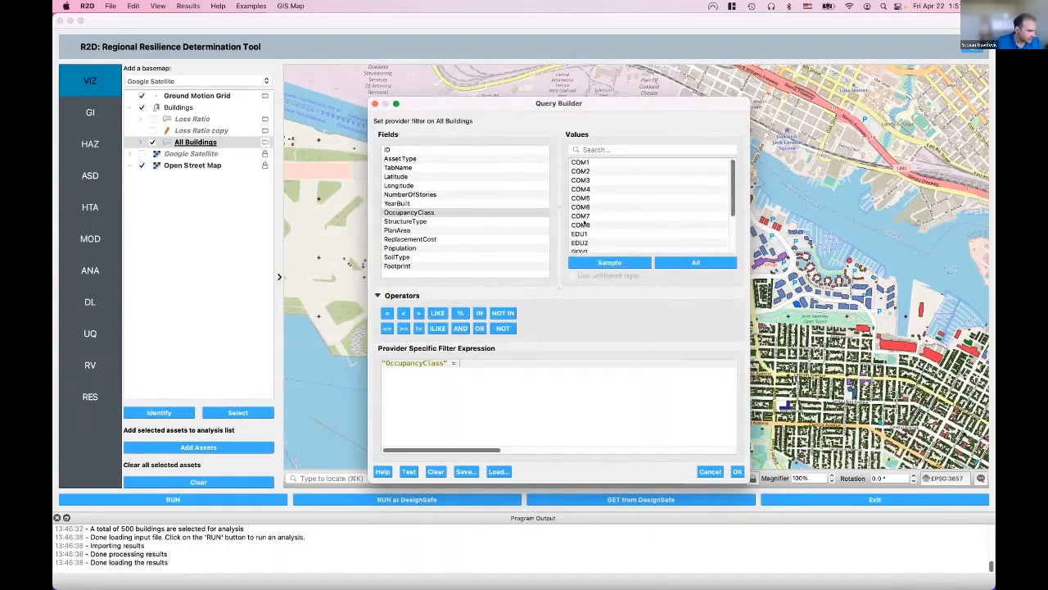
scroll(583, 223, down, 3)
double_click(579, 221)
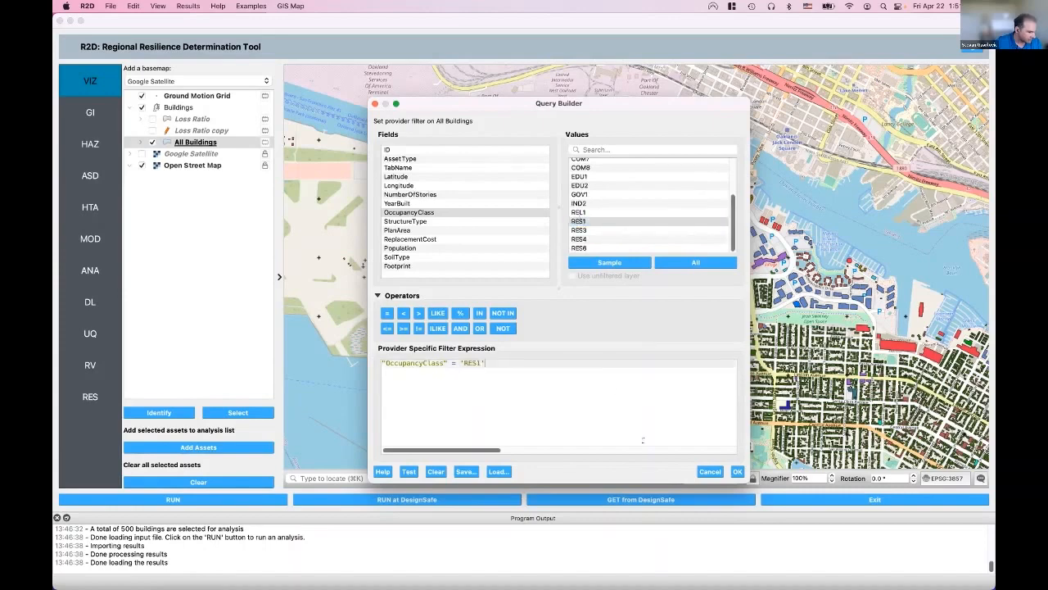
click(737, 472)
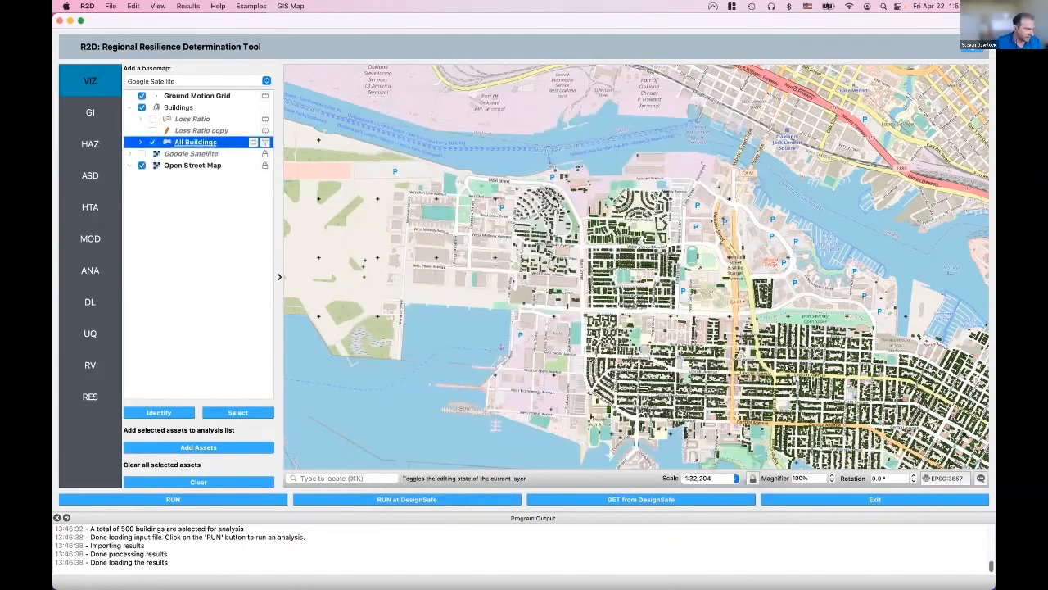
drag(606, 303, 414, 252)
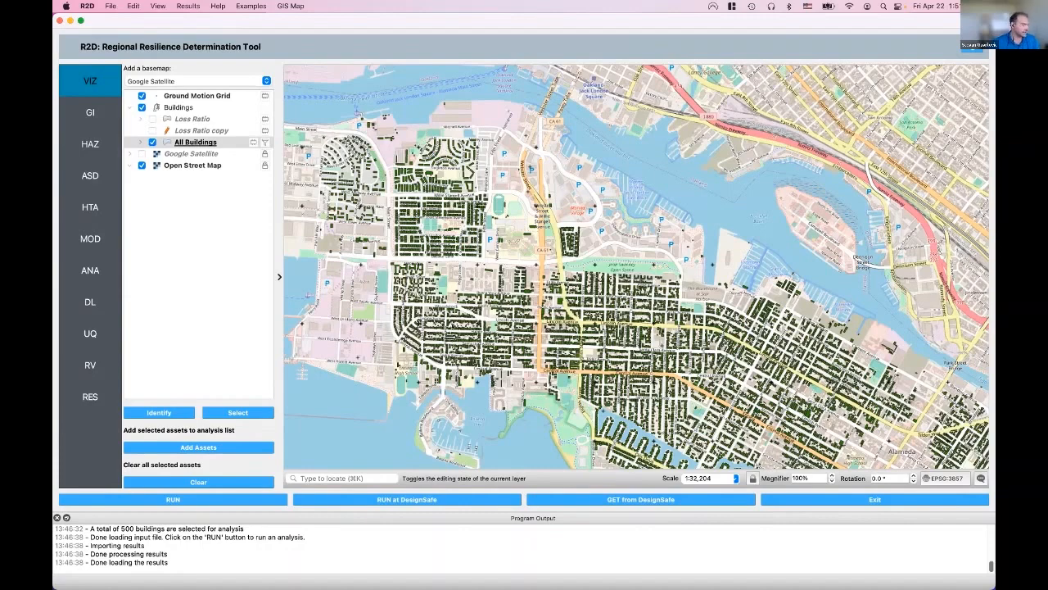
scroll(462, 330, down, 3)
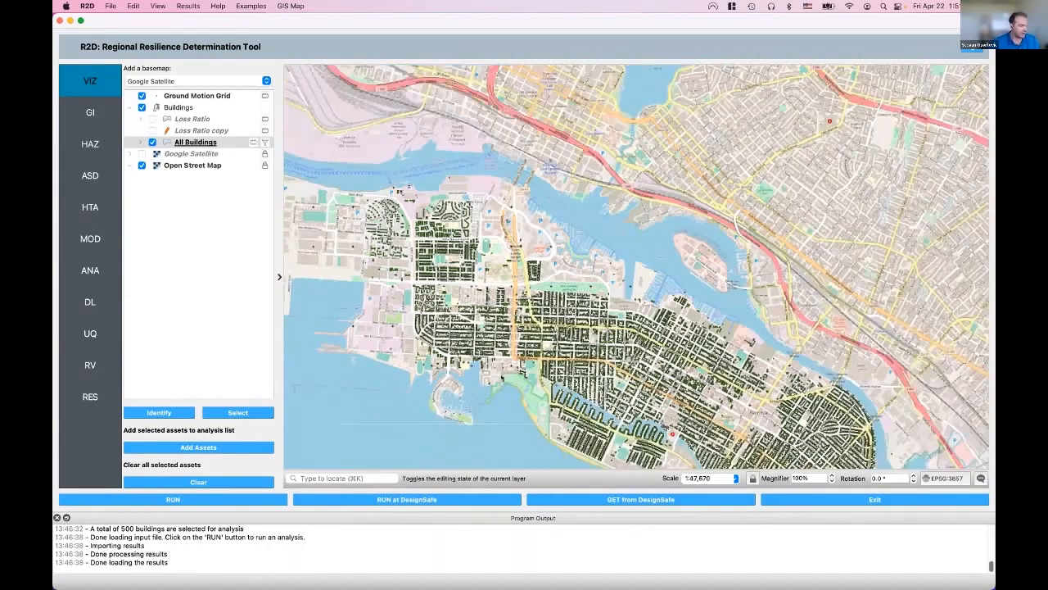
drag(462, 330, 538, 285)
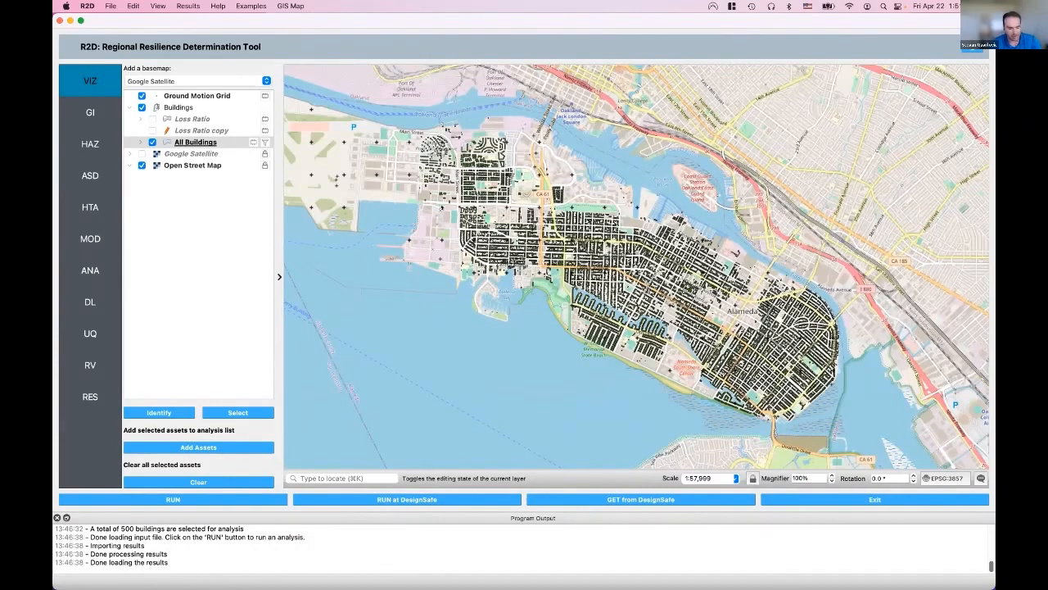
- Open the regional results summary and look through the asset rows in the Detailed Results table
click(95, 395)
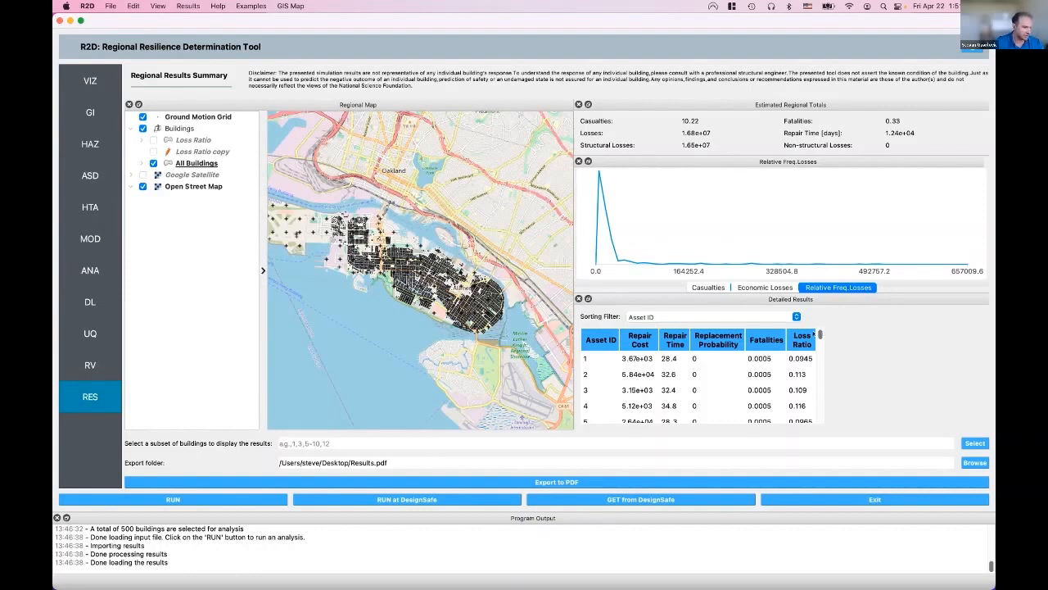
scroll(810, 353, down, 20)
scroll(821, 365, up, 20)
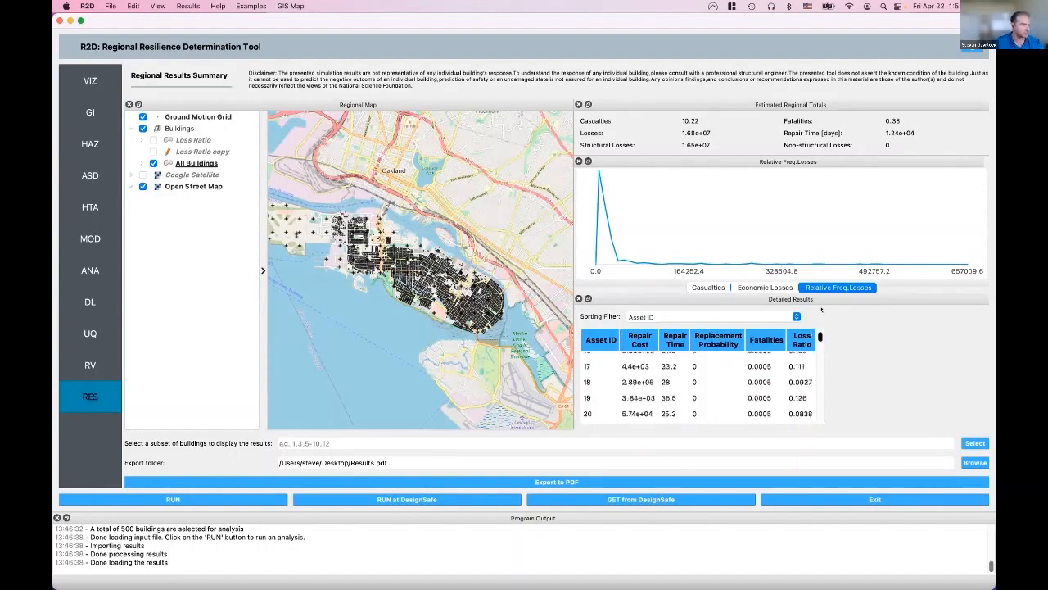